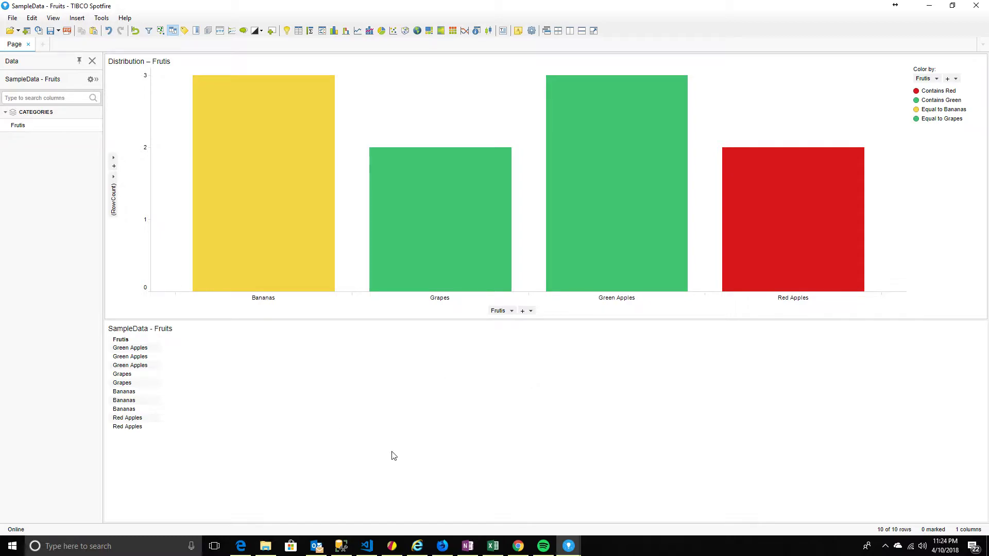
Step: Switch to the SampleData.xlsx workbook in Excel and examine the fruit entries in column A of the Fruits sheet
mouse_move(498, 544)
left_click(495, 519)
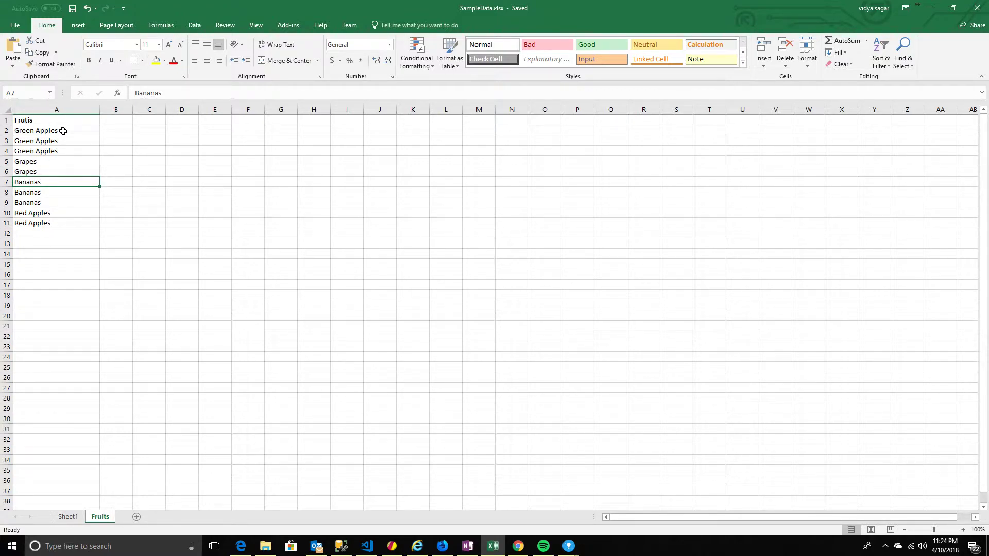
left_click_drag(66, 130, 47, 224)
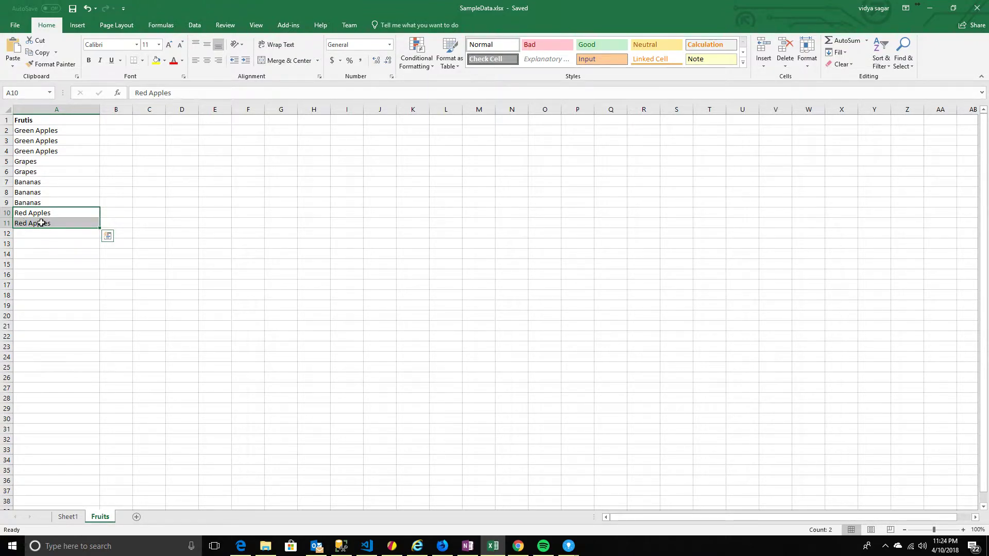
left_click_drag(22, 130, 26, 150)
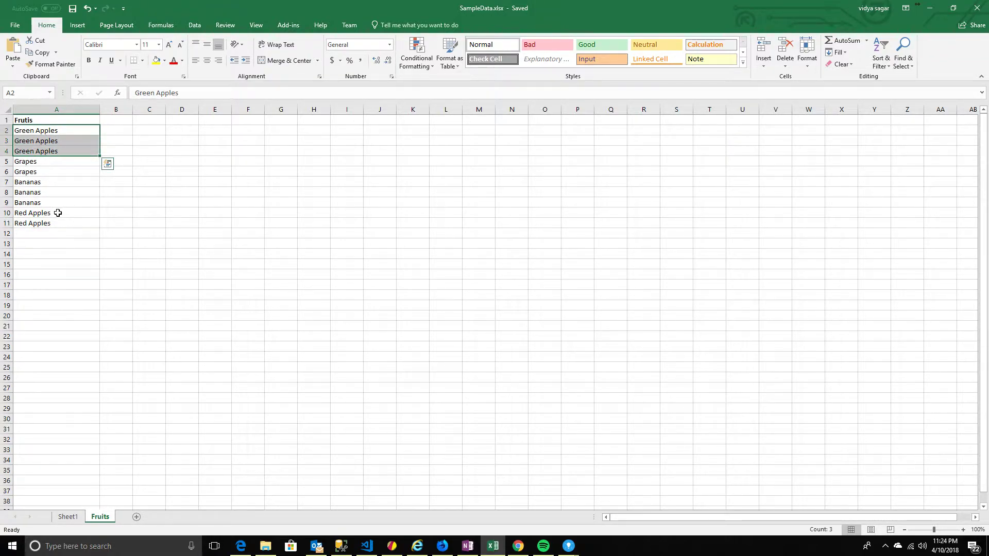
left_click_drag(58, 213, 54, 223)
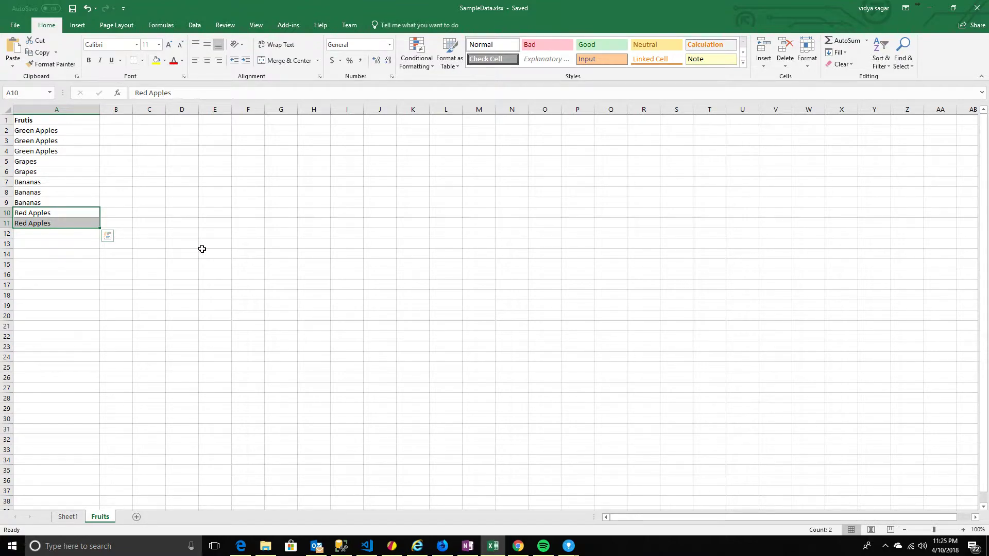
left_click(45, 160)
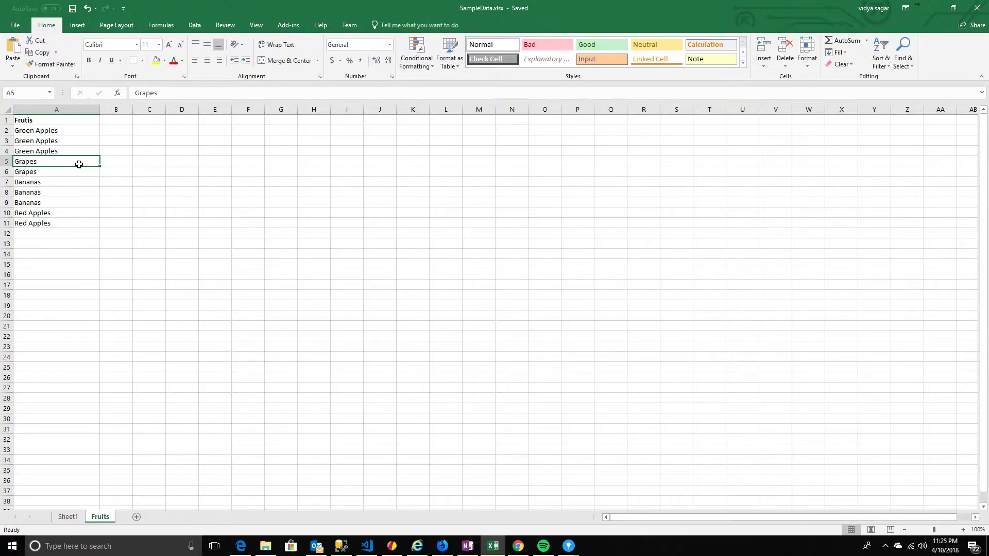
left_click(41, 184)
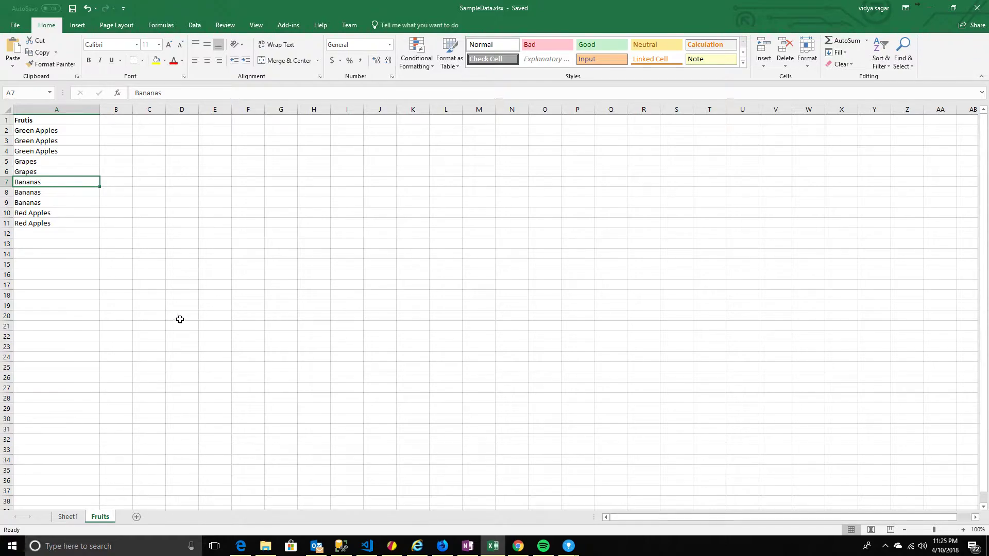
left_click_drag(66, 122, 53, 223)
left_click(59, 122)
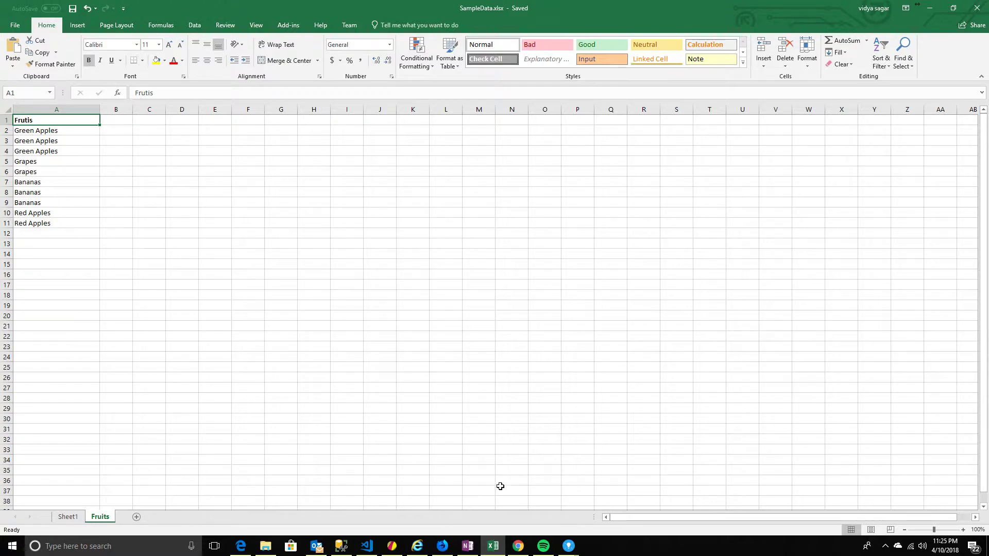
Step: Switch to TIBCO Spotfire and open the bar chart's color properties, with the color mode set to Fixed
left_click(577, 544)
left_click(599, 515)
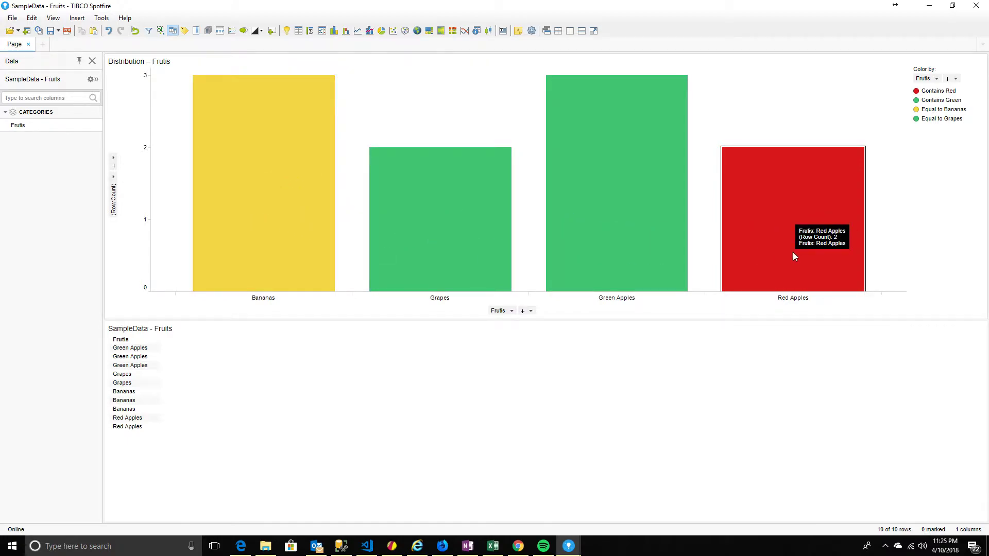
right_click(382, 130)
left_click(421, 415)
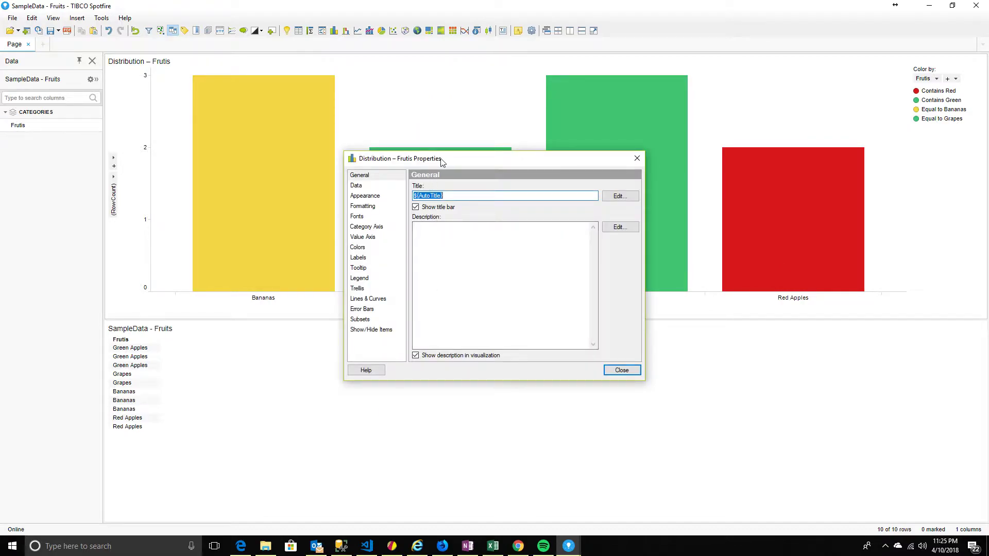
left_click_drag(436, 165, 599, 167)
left_click(515, 255)
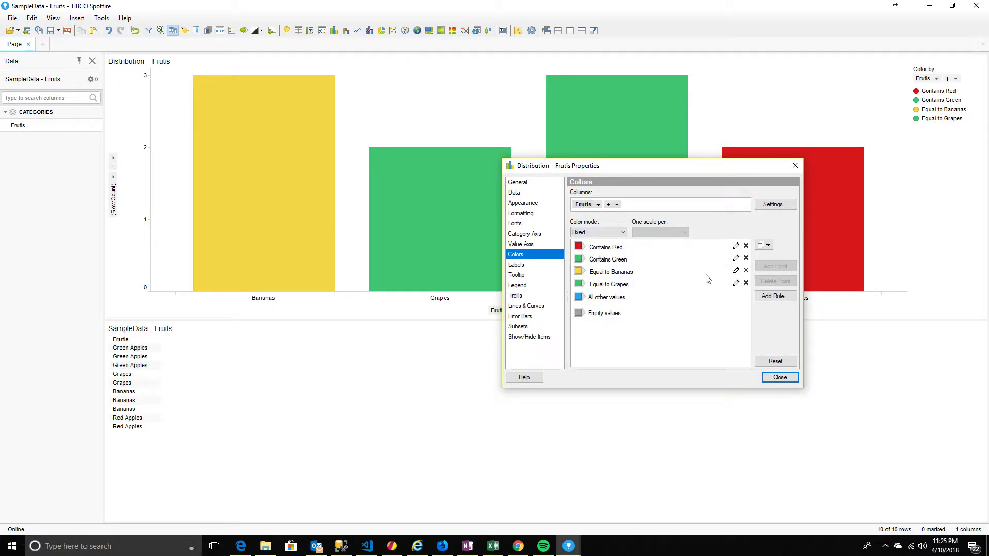
left_click(600, 234)
left_click(592, 247)
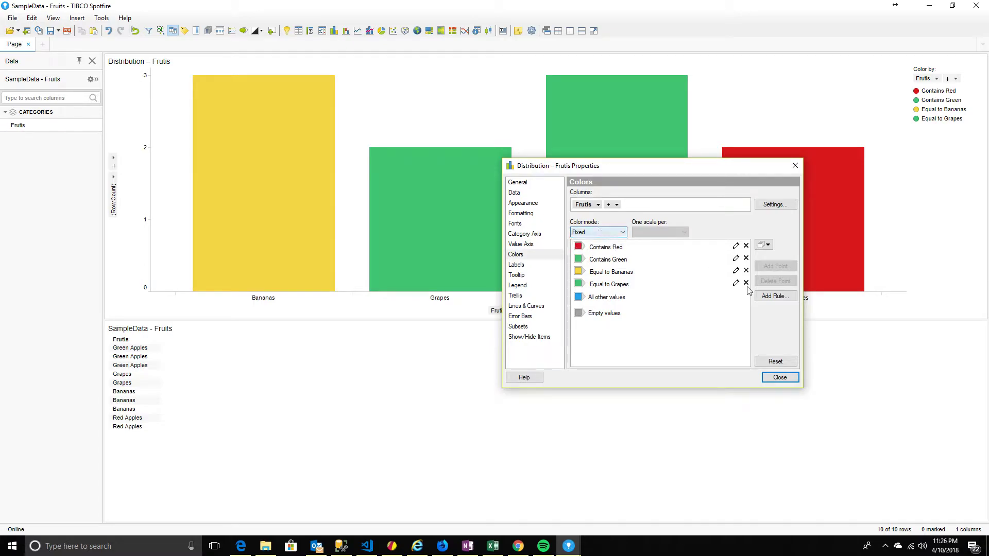
Step: Inspect the bar chart's color rules for Contains Red, Contains Green and Equal to Bananas
left_click(736, 246)
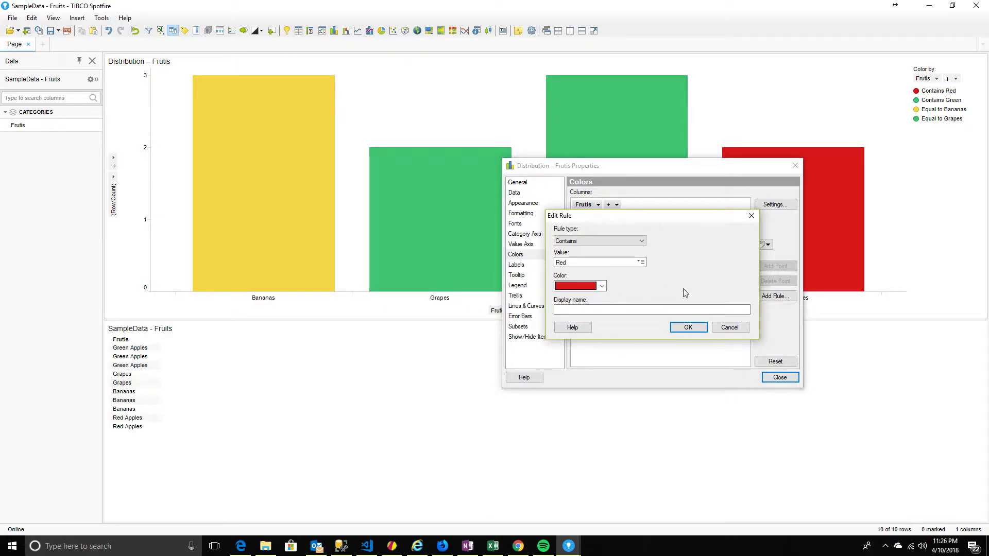
left_click(733, 329)
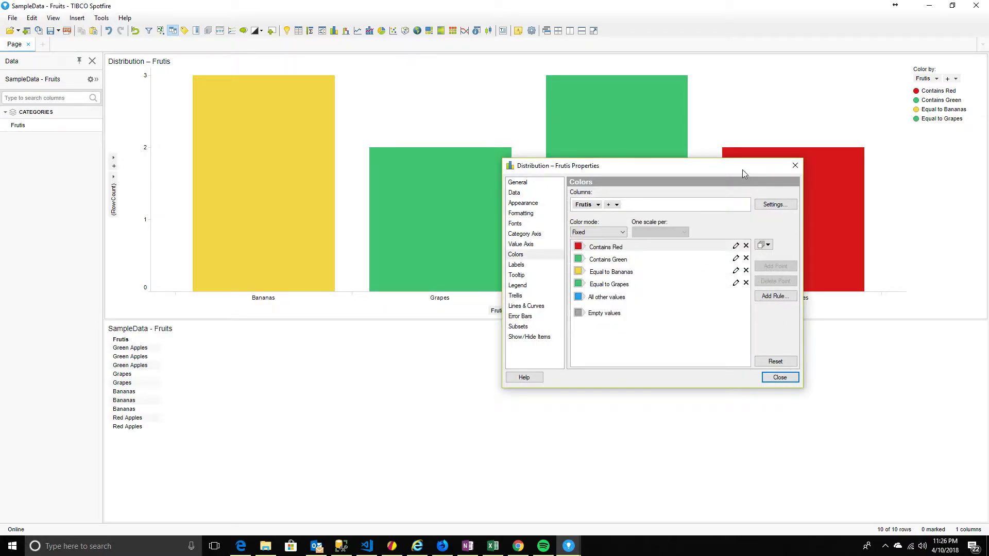
left_click_drag(742, 170, 629, 170)
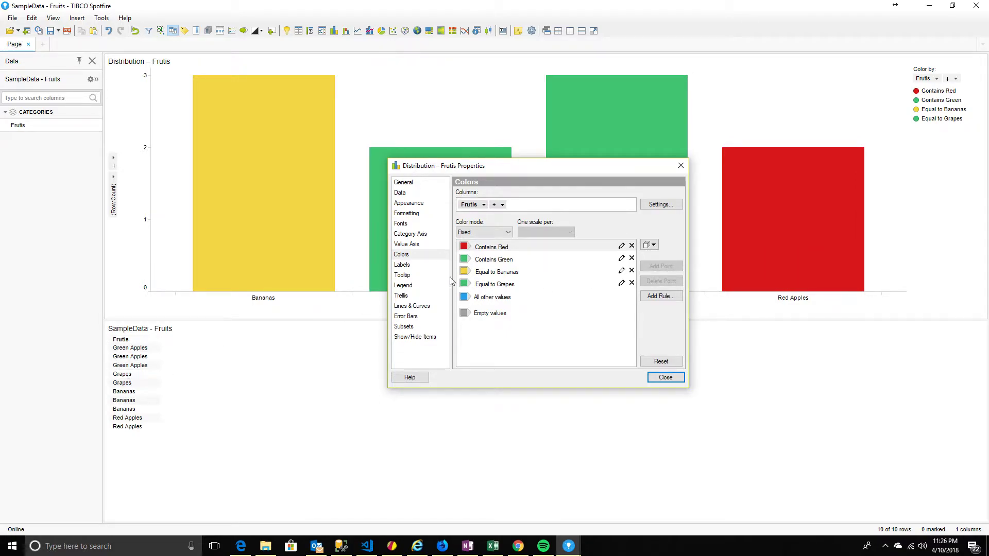
left_click(464, 259)
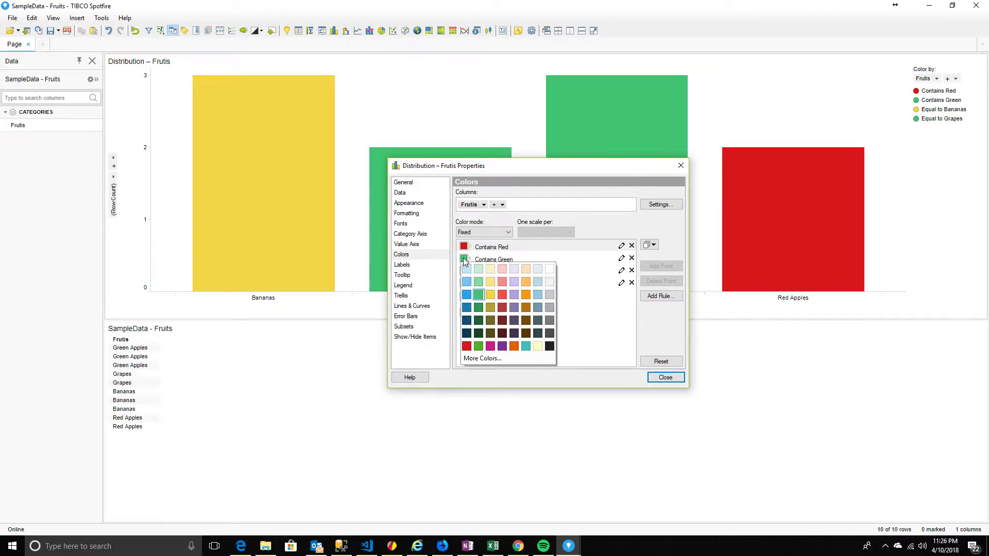
left_click(607, 336)
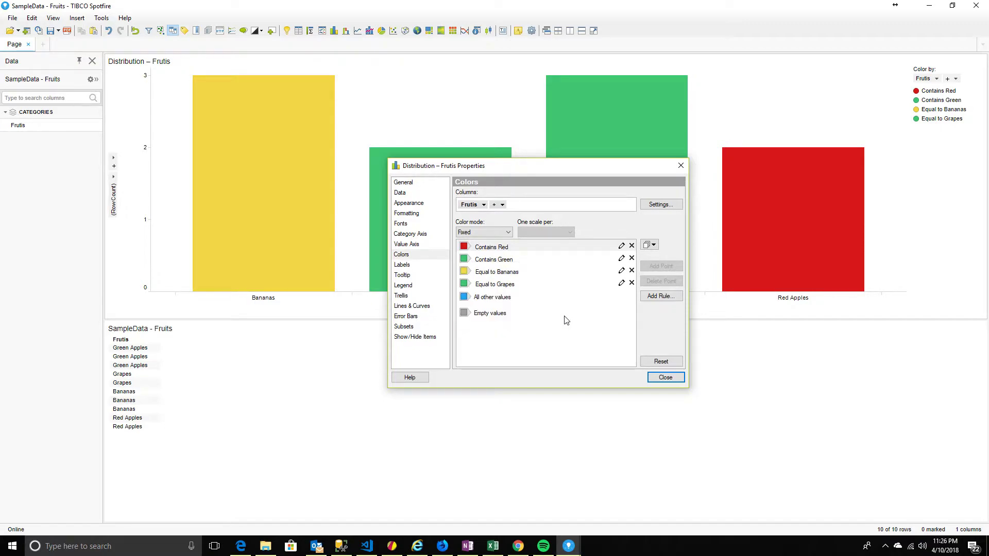
left_click(464, 271)
left_click(621, 272)
left_click(622, 270)
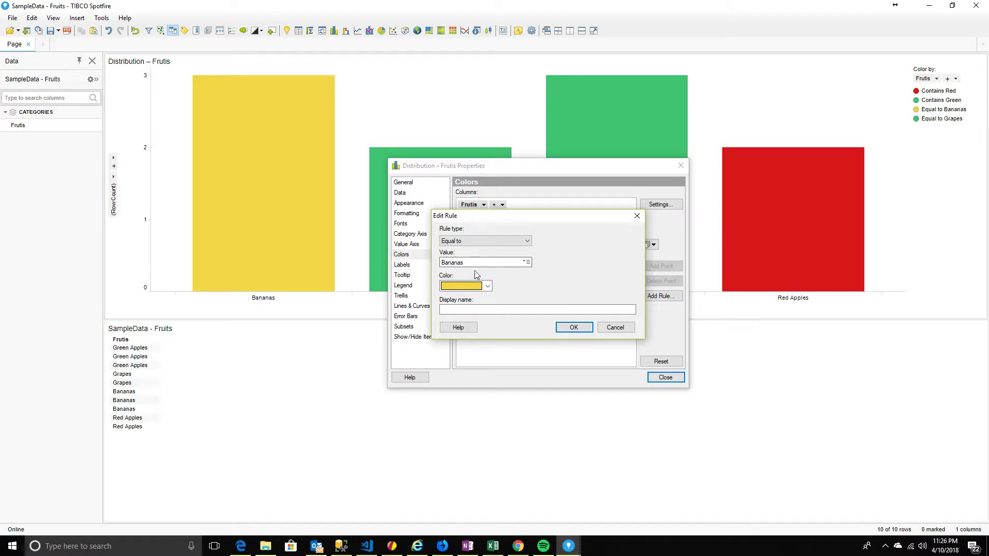
left_click(608, 330)
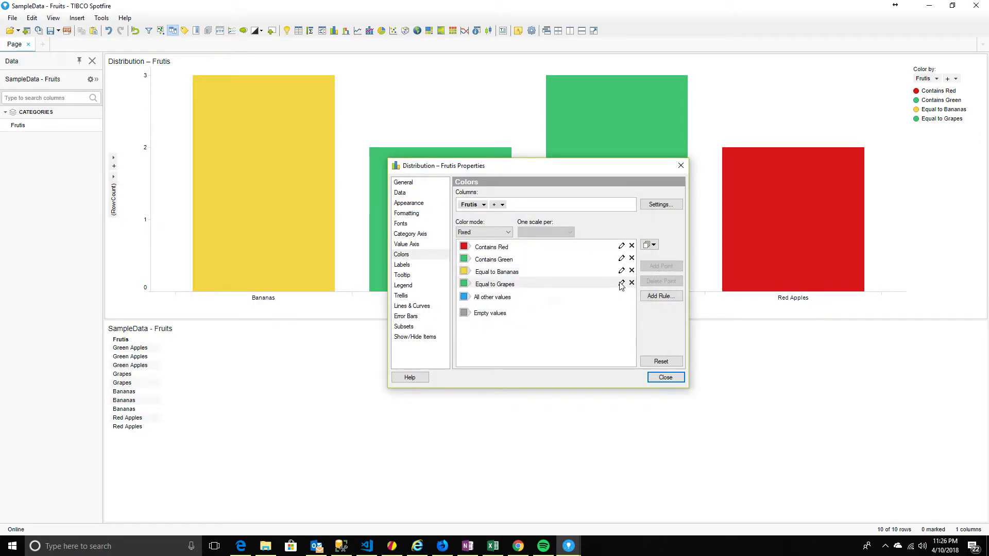
Step: Change the Equal to Grapes rule's color to dark green and close the bar chart's properties
left_click(621, 283)
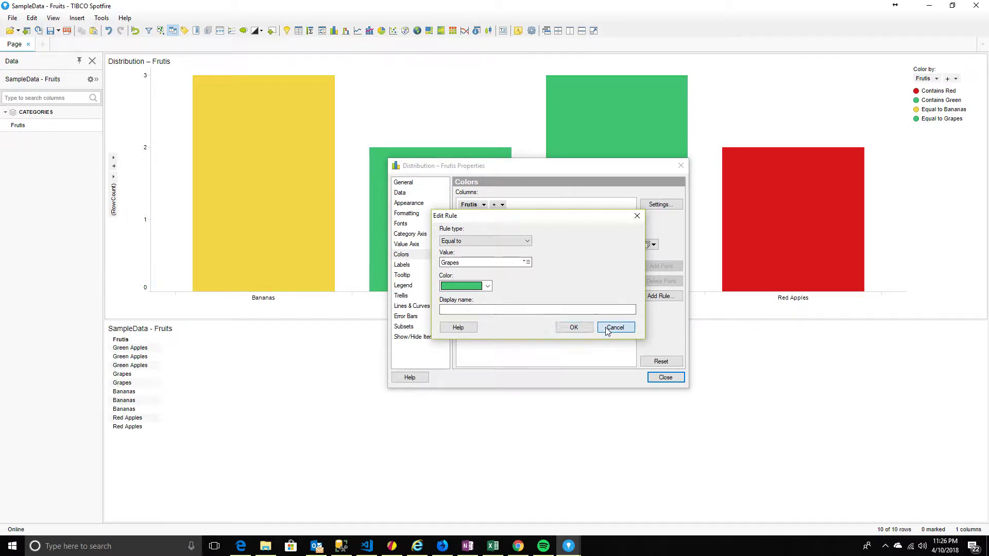
left_click(451, 287)
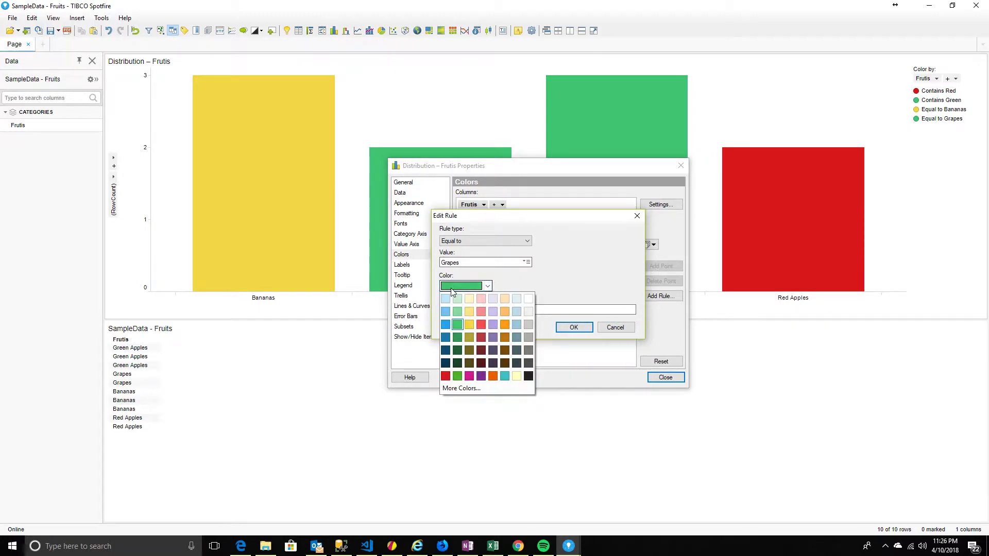
left_click(456, 351)
left_click(574, 327)
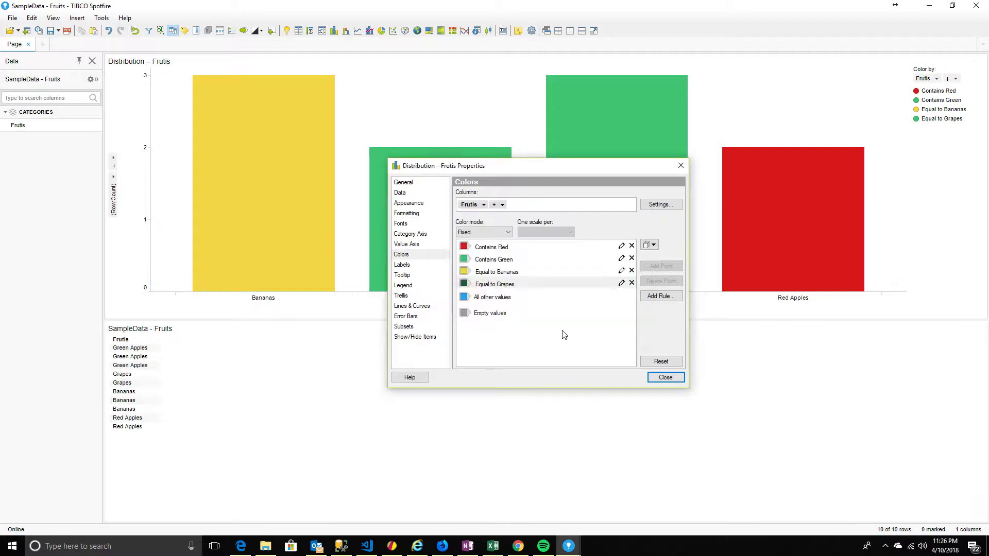
left_click_drag(550, 170, 519, 177)
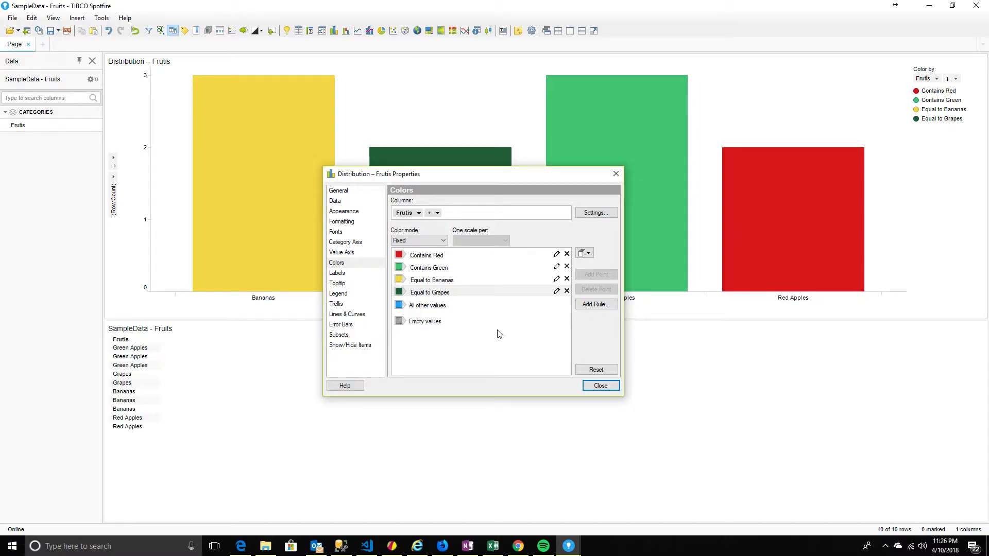
left_click(600, 386)
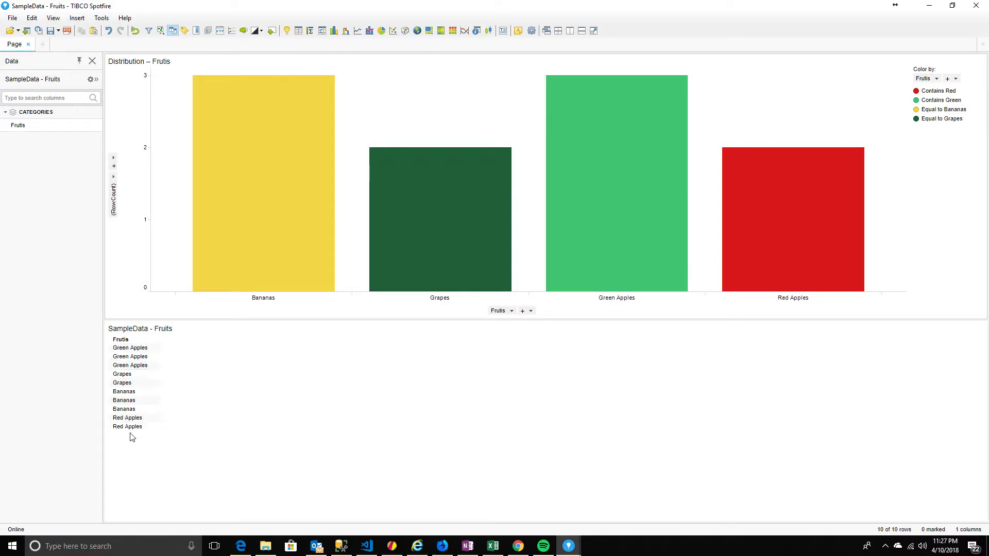
Step: Compare the fruit list and the empty rows below it in Excel with the Spotfire table, returning to Spotfire
left_click(493, 546)
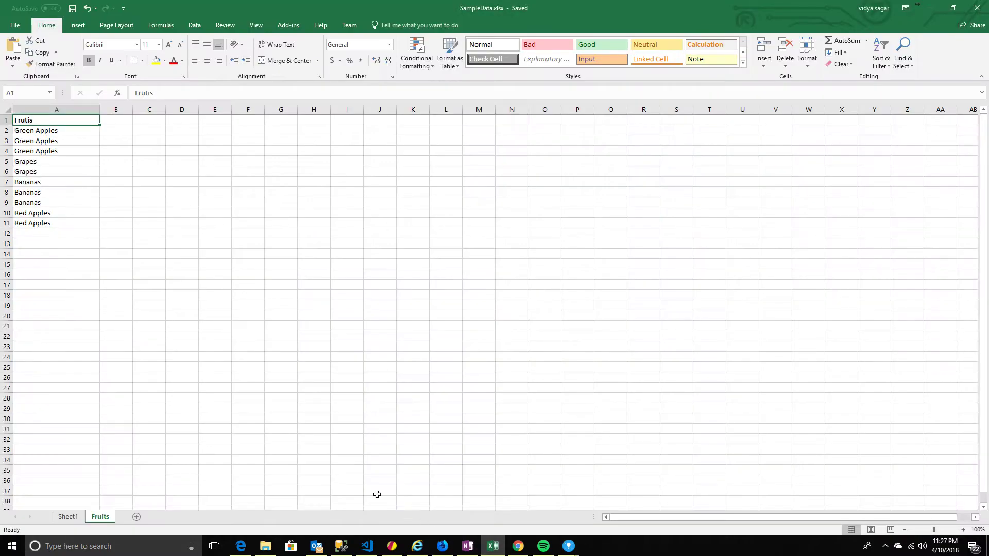
left_click(21, 223)
left_click_drag(21, 234, 23, 285)
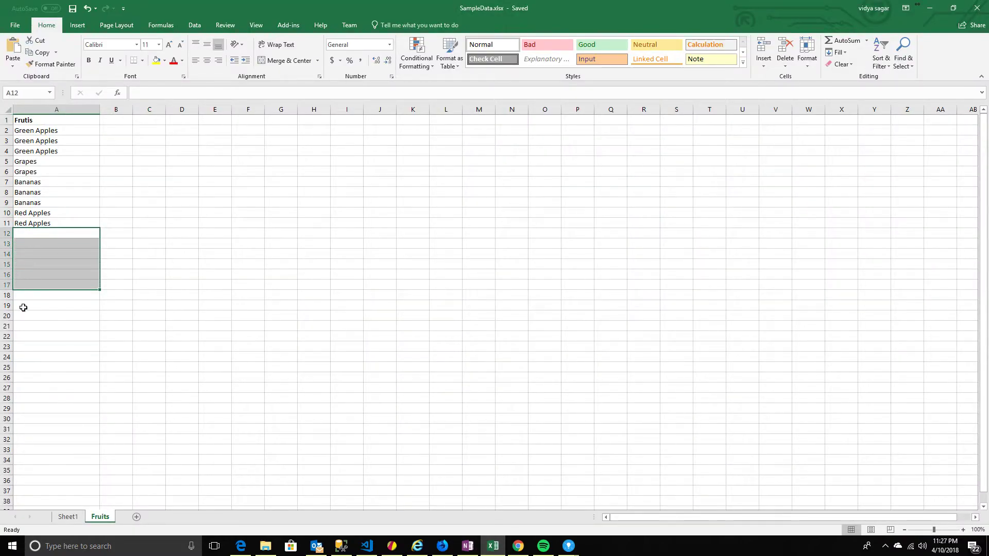
left_click(23, 306)
key("alt+Tab")
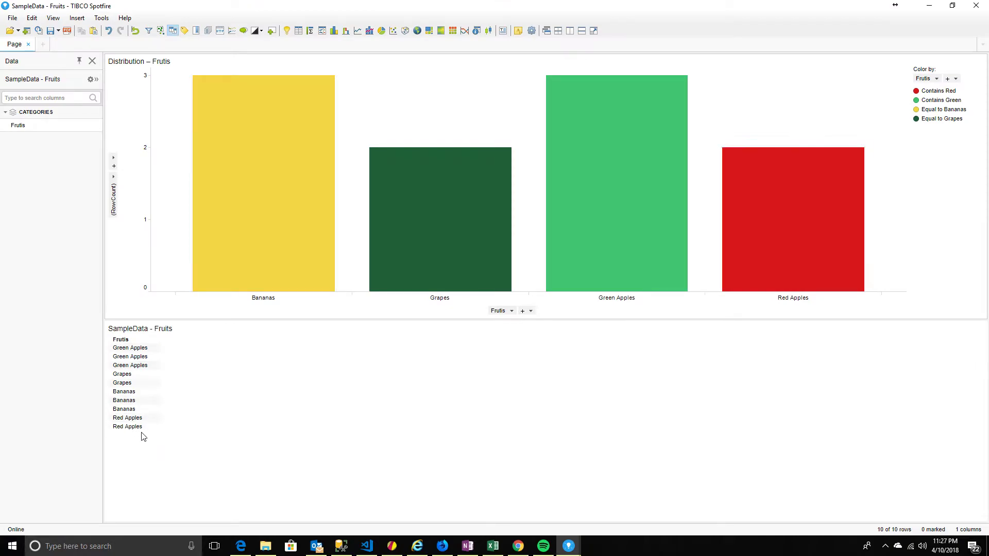
key("alt+Tab")
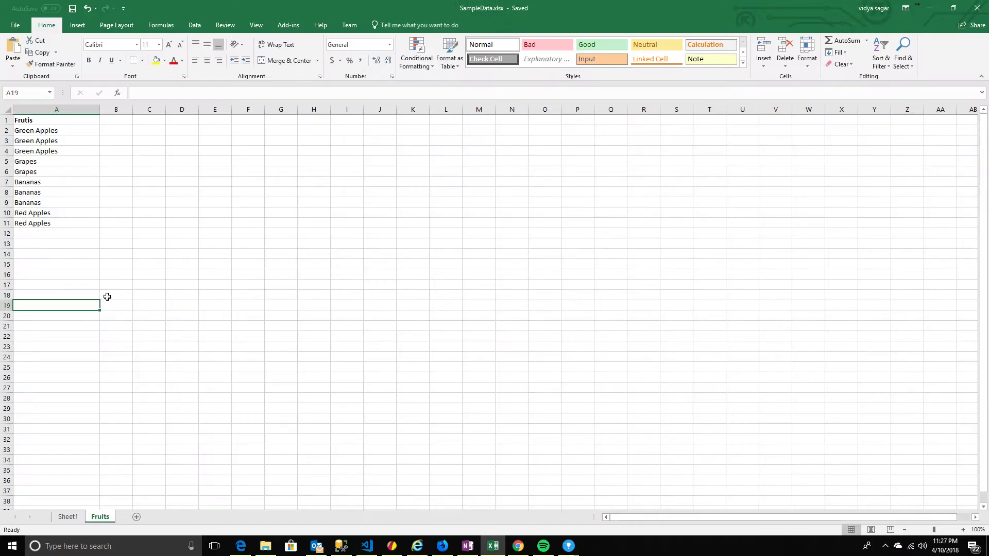
key("alt+Tab")
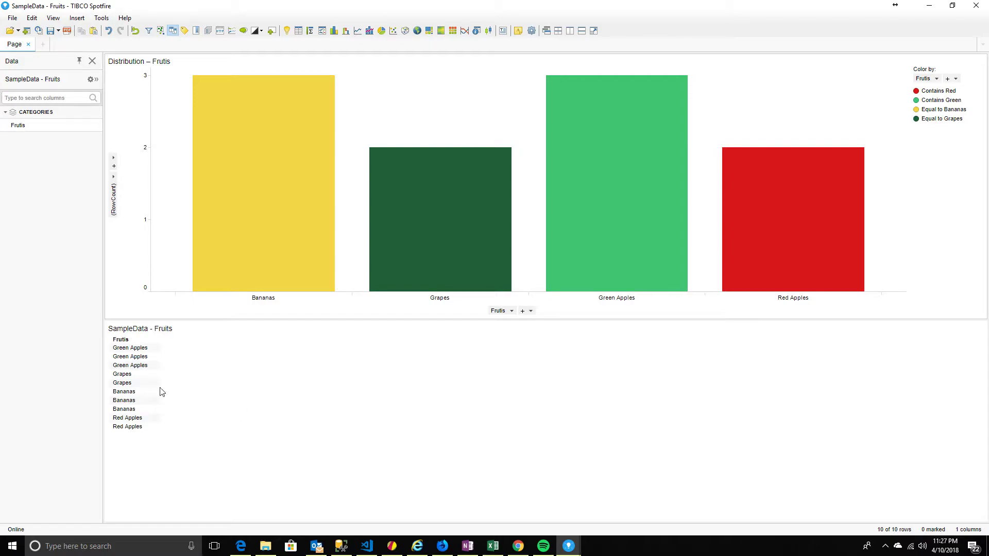
left_click(32, 18)
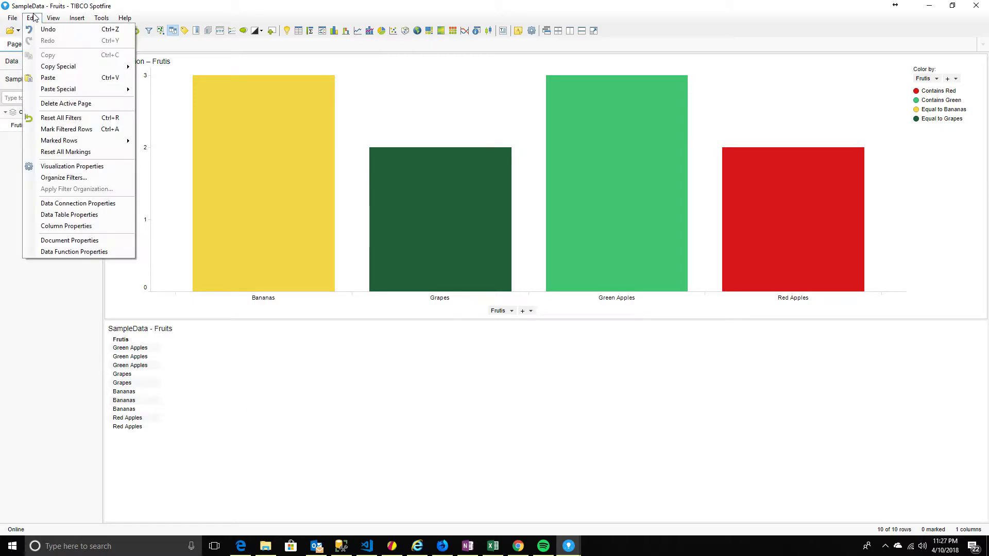
left_click(79, 252)
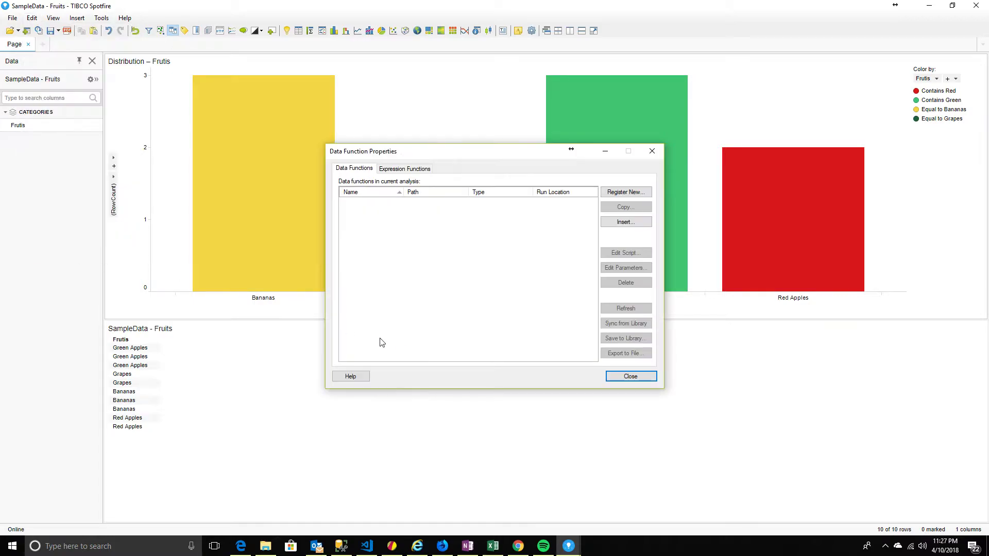
left_click(652, 151)
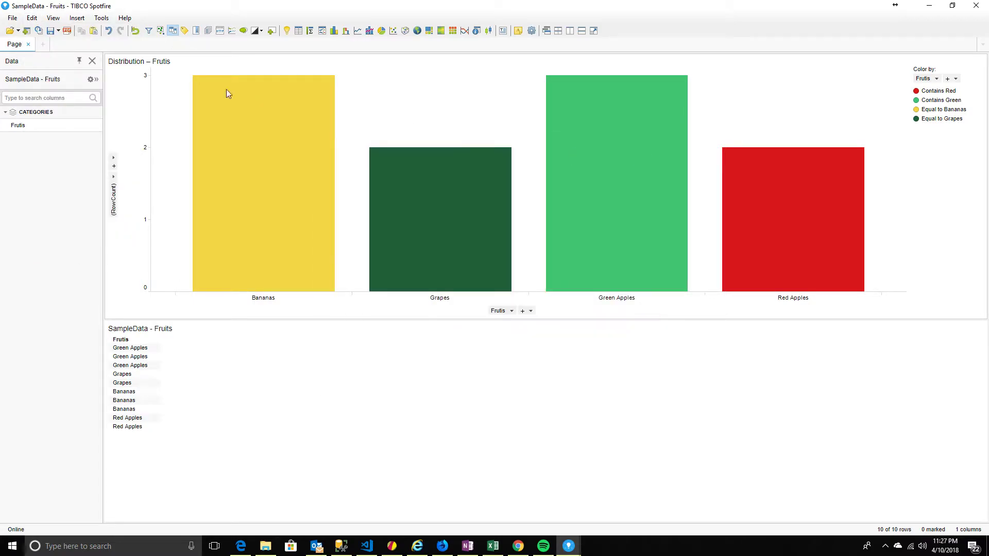
Step: Start registering a new data function and name it Red and Green Apple Counts
left_click(32, 18)
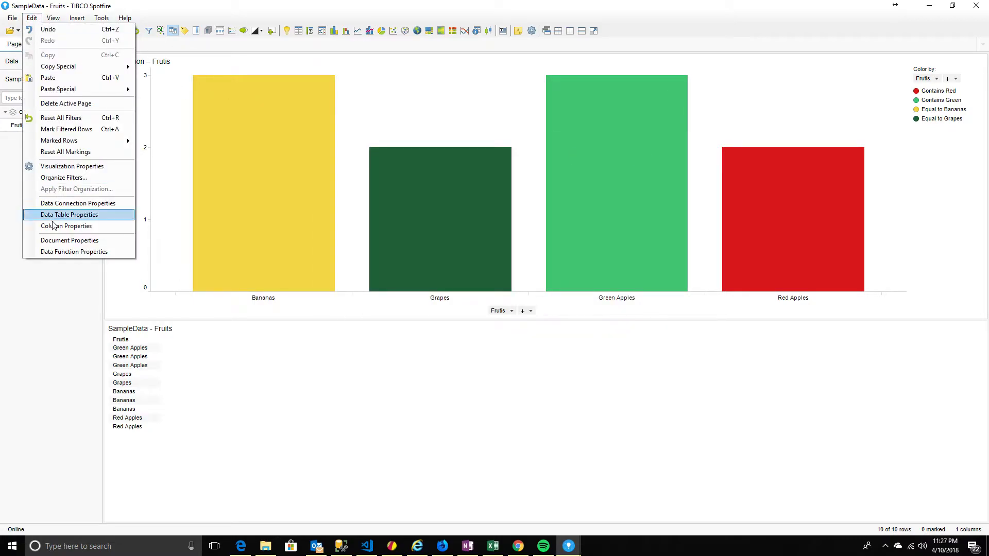
left_click(63, 252)
left_click(621, 193)
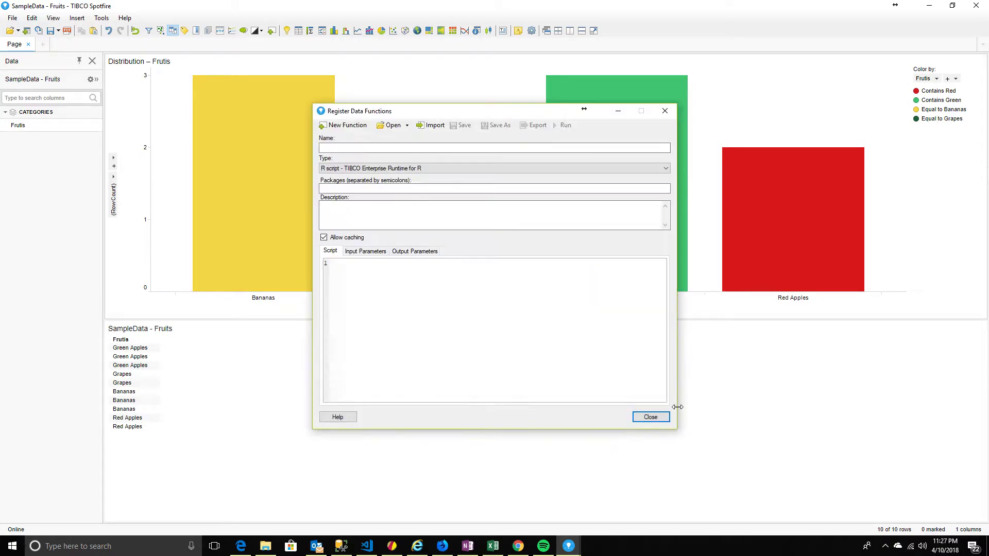
left_click(325, 148)
type("Rec")
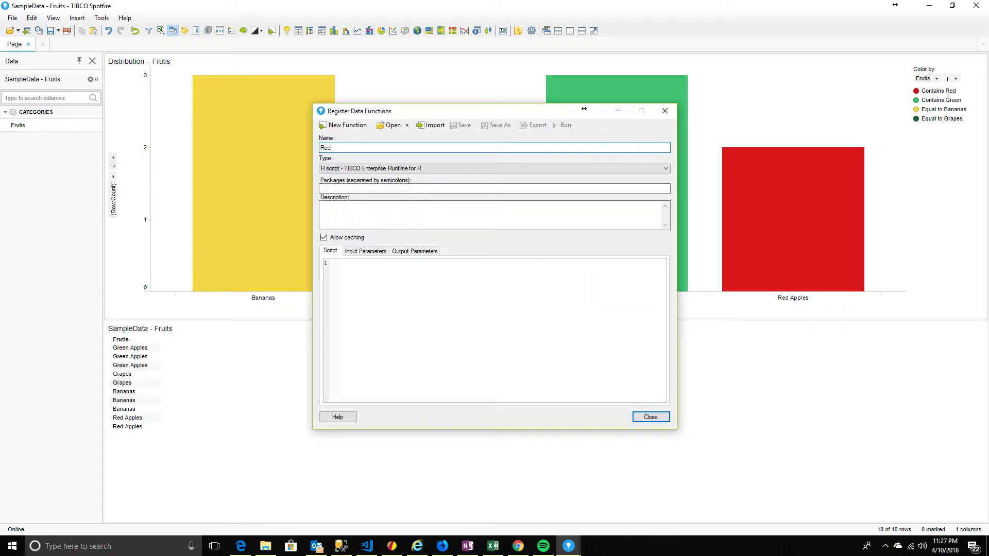
key("BackSpace")
key("BackSpace")
type("Counts")
left_click(354, 283)
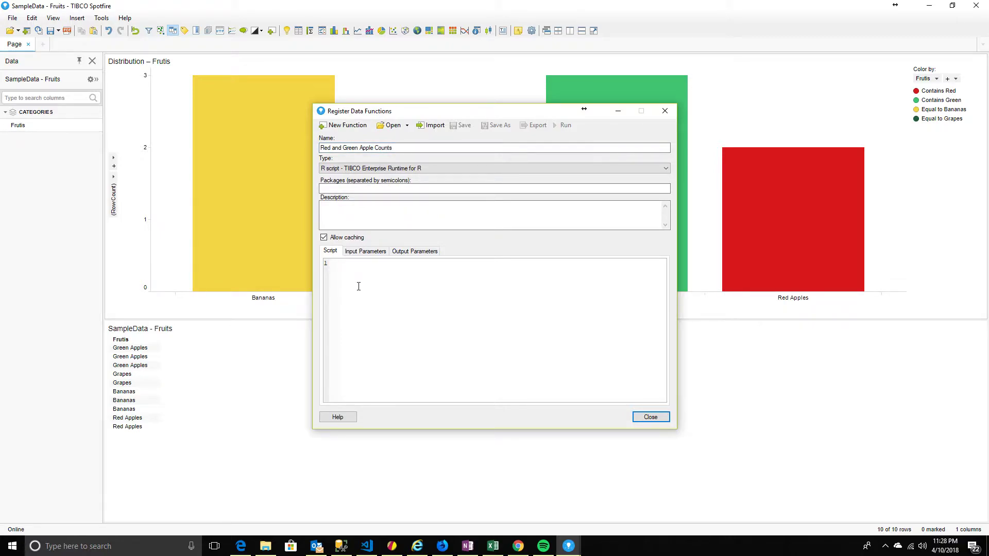
Step: Write a two-line script: redappleoutput <- redappleinput and greenappleoutput <- greenappleinput
type("redappleoutput <- redappleinput")
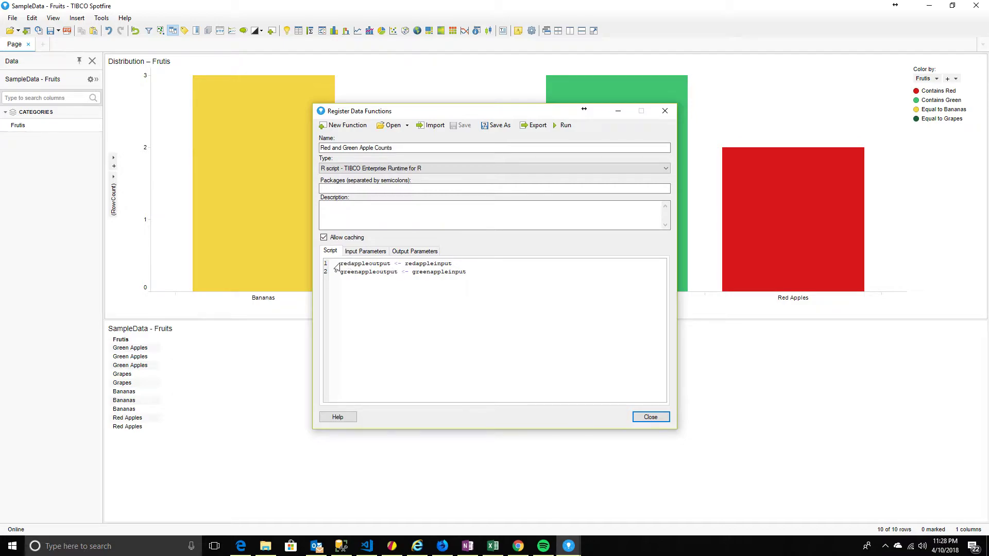
left_click(336, 265)
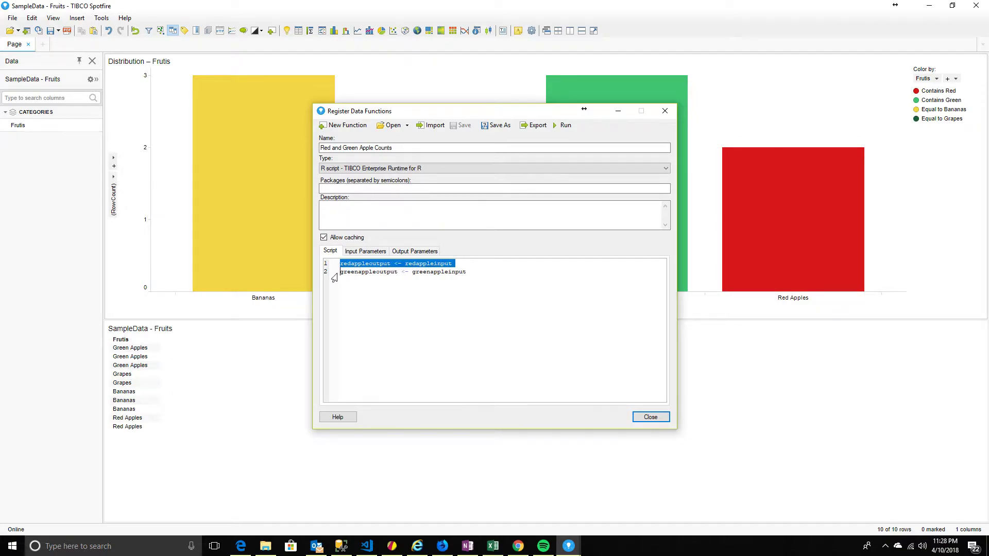
key("End")
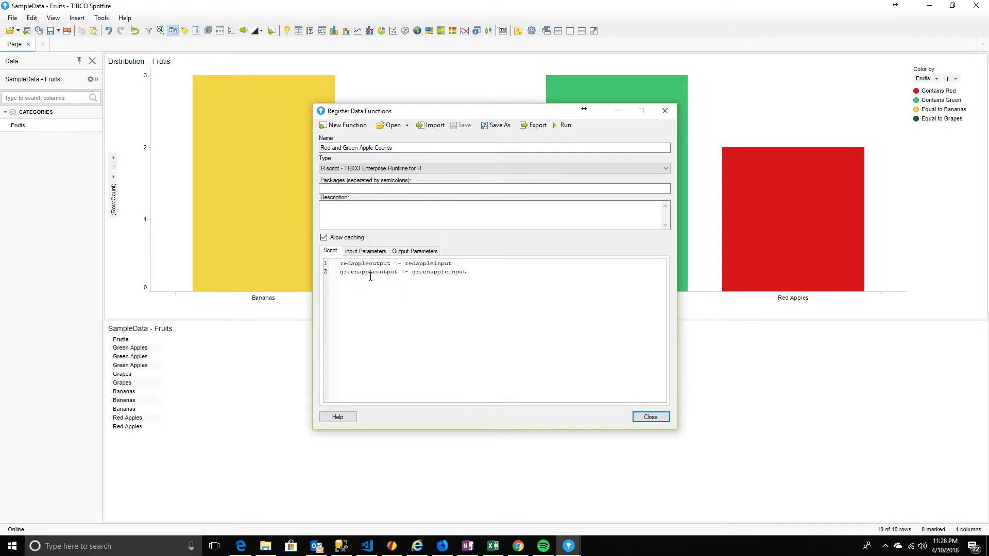
Step: Add an input parameter named redappleinput of type Value, allowing the Integer data type
double_click(436, 264)
key("ctrl+c")
left_click(368, 251)
left_click(650, 274)
key("ctrl+v")
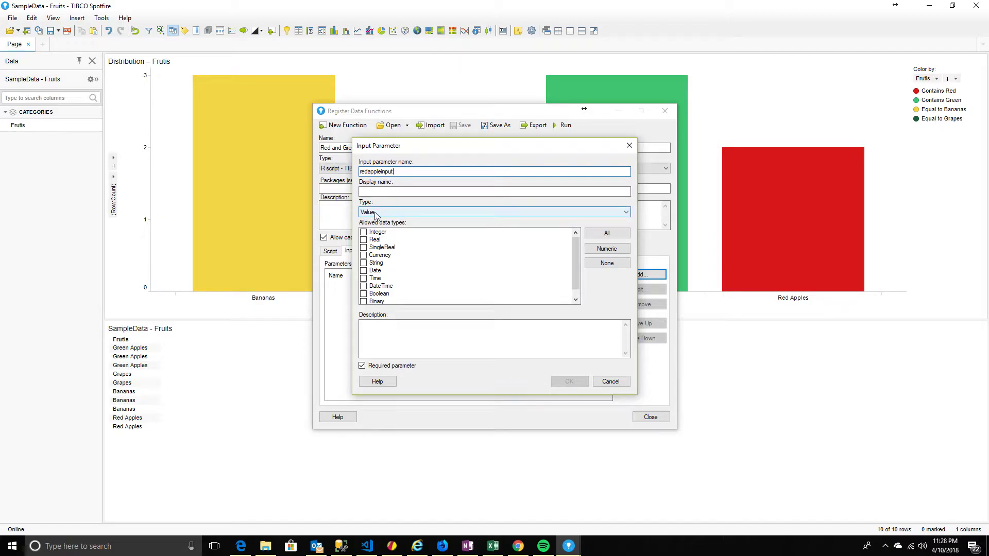
left_click(377, 233)
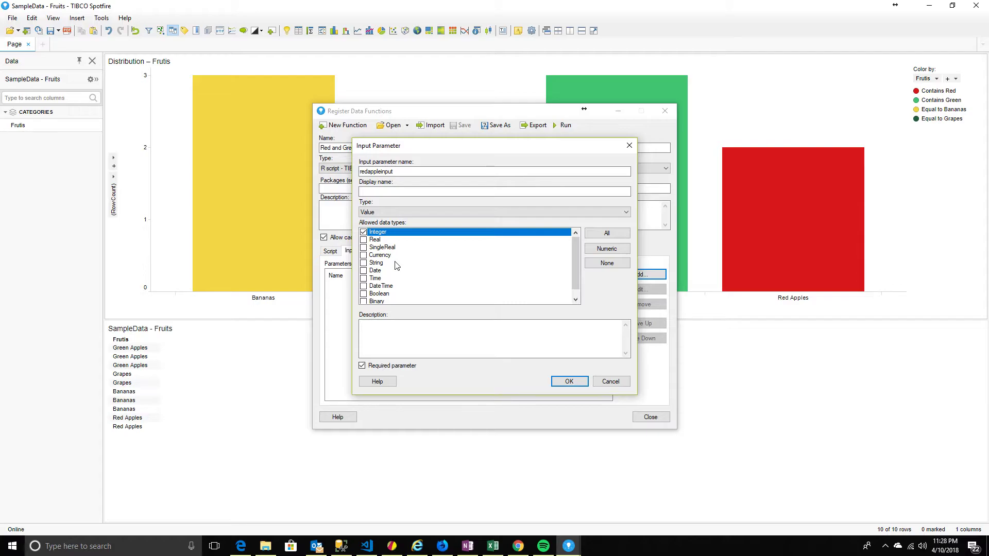
left_click(382, 212)
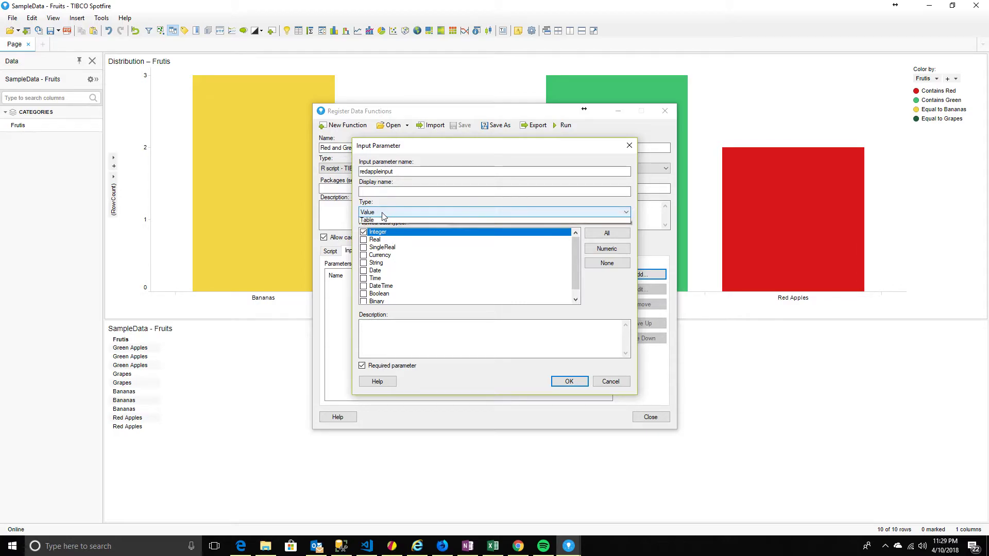
left_click(382, 212)
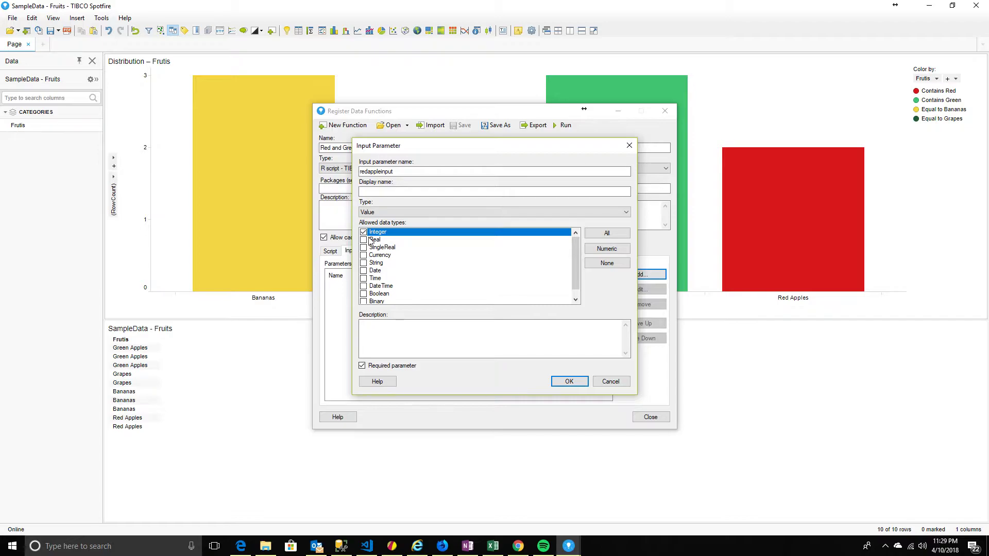
left_click(567, 382)
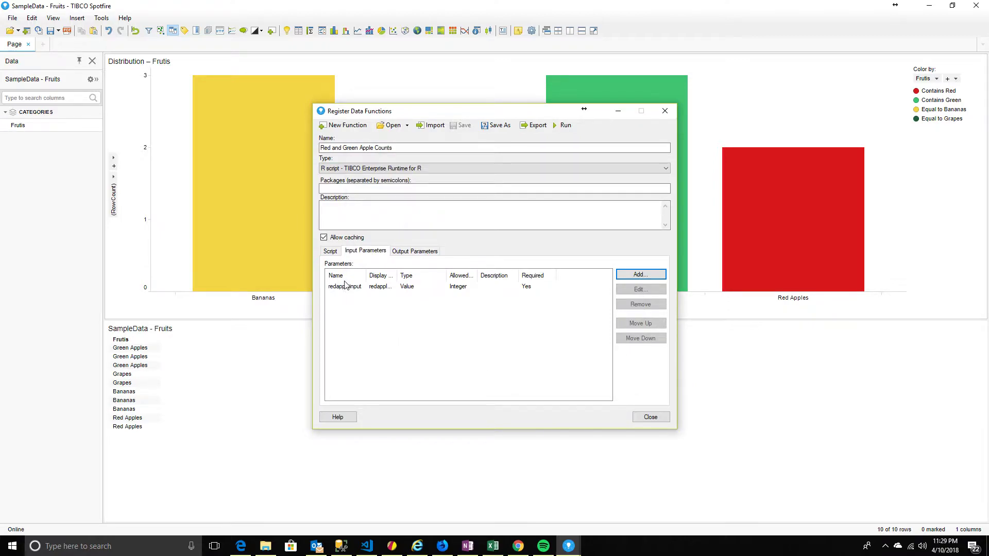
Step: Add a second input parameter named greenappleinput of type Value, allowing the Integer data type
left_click(331, 252)
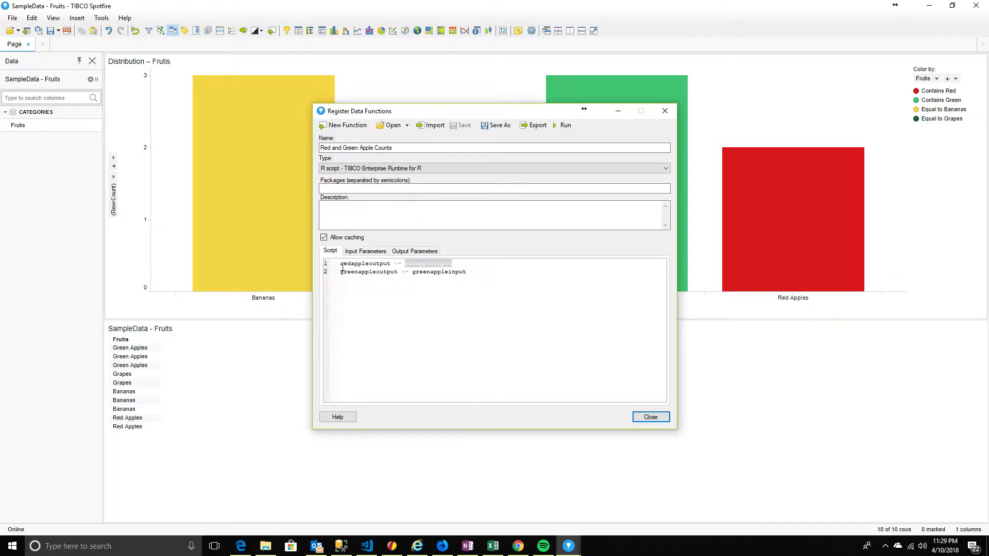
double_click(419, 272)
key("ctrl+c")
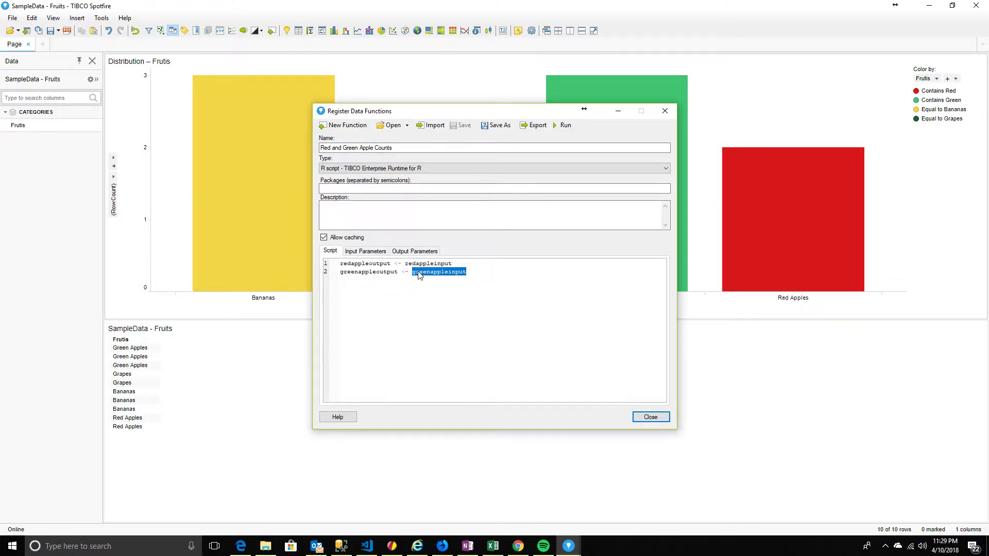
left_click(366, 252)
left_click(638, 275)
key("ctrl+v")
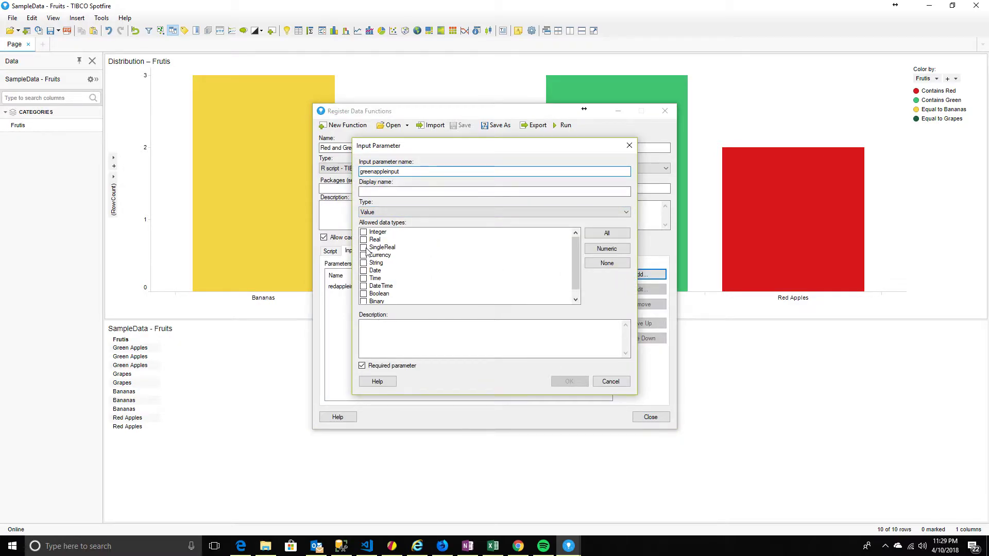
left_click(365, 233)
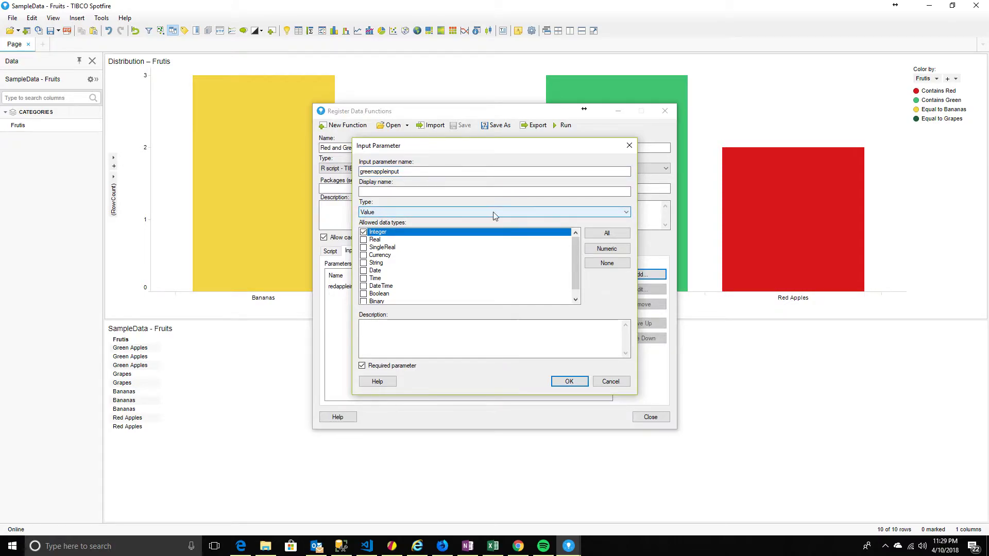
left_click(562, 384)
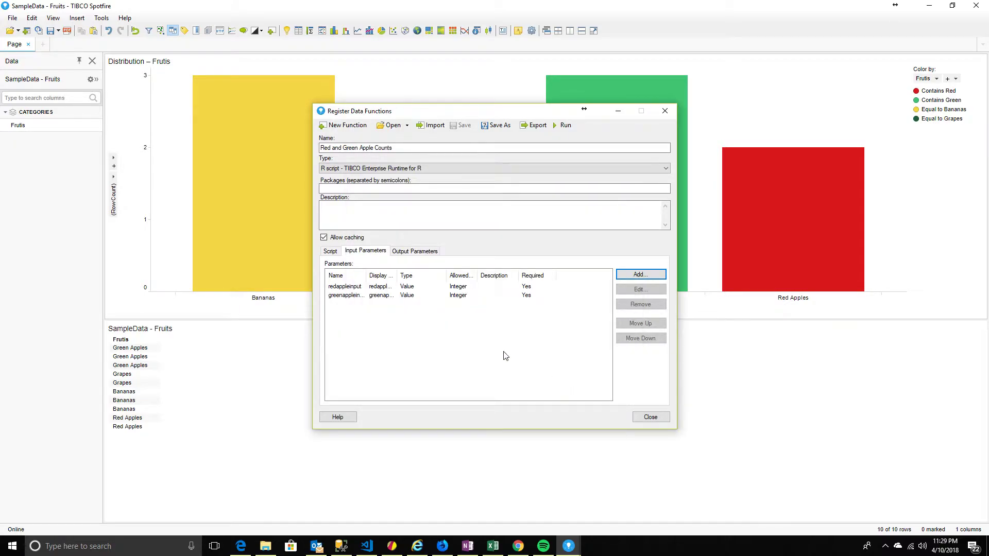
Step: Add an output parameter named redappleoutput of type Value, matching the script's first variable
left_click(330, 251)
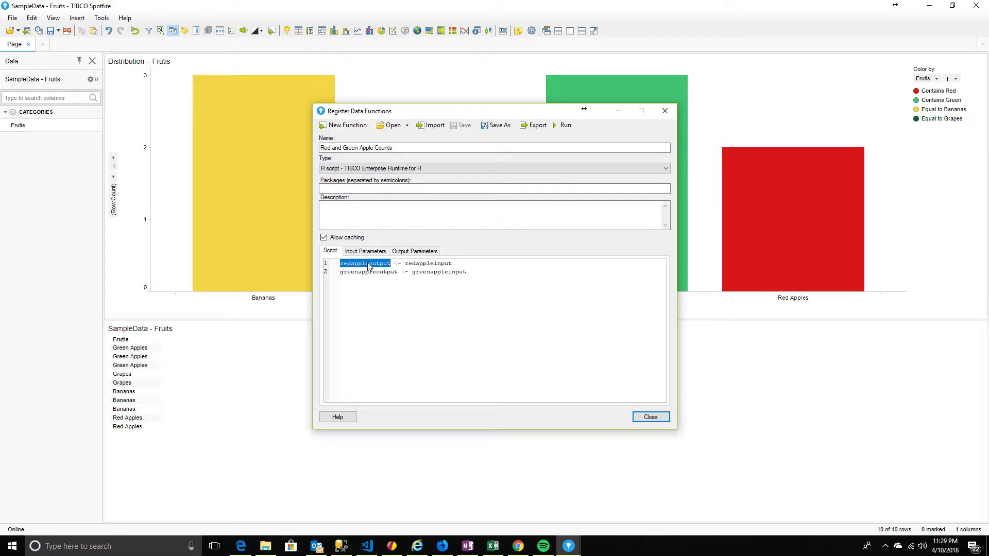
left_click(414, 251)
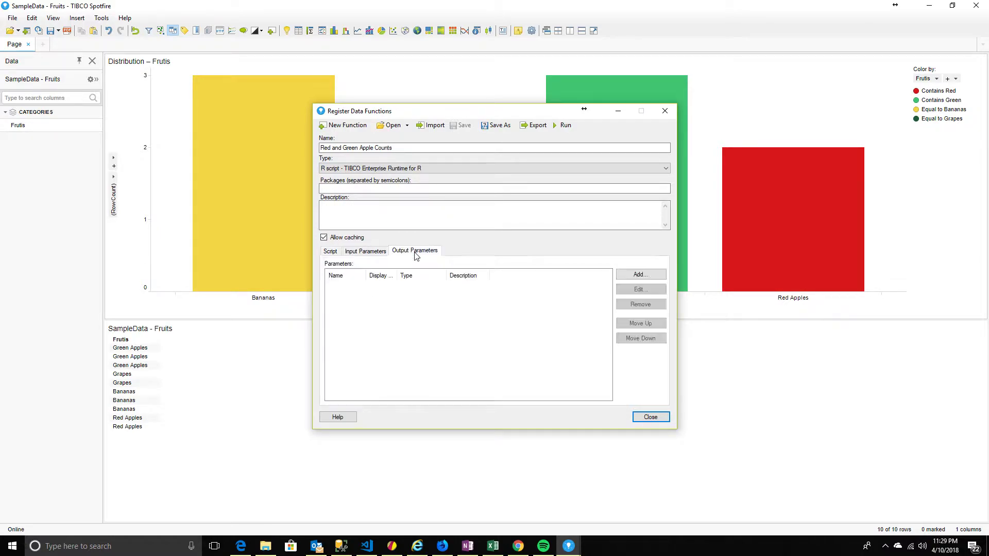
left_click(641, 274)
type("redappleoutput")
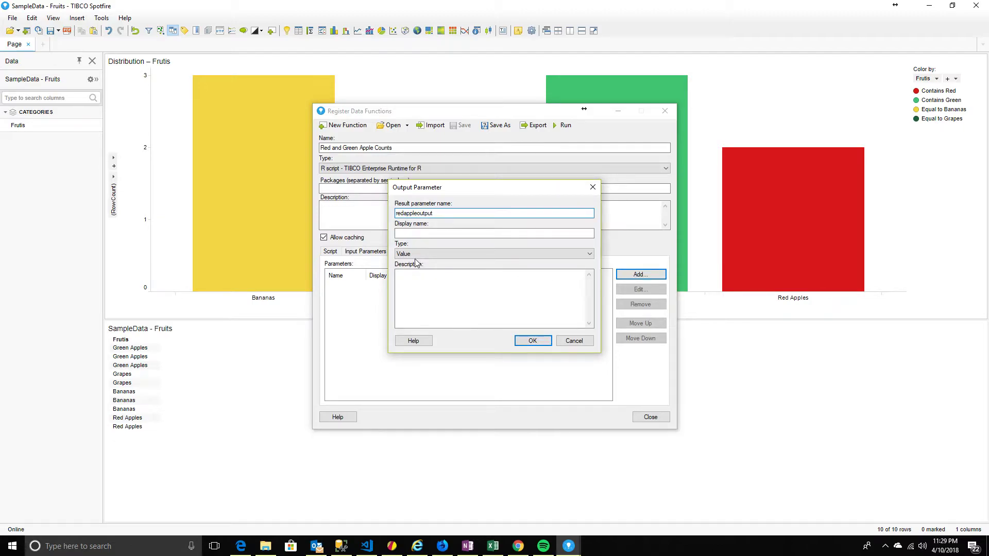
left_click(532, 340)
Step: Add a second output parameter named greenappleoutput of type Value and widen the parameter list's Name column
left_click(330, 252)
double_click(355, 276)
key("ctrl+c")
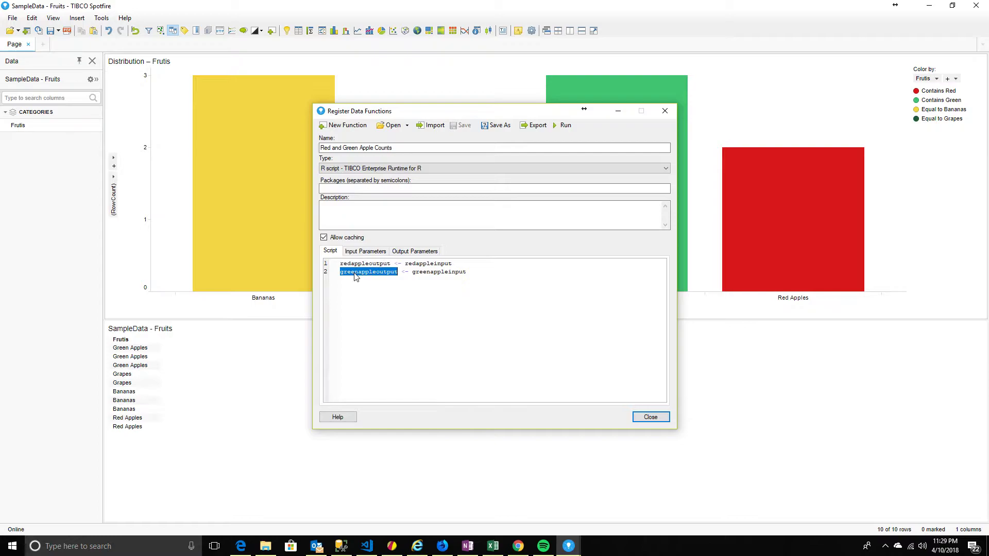
left_click(414, 251)
left_click(641, 275)
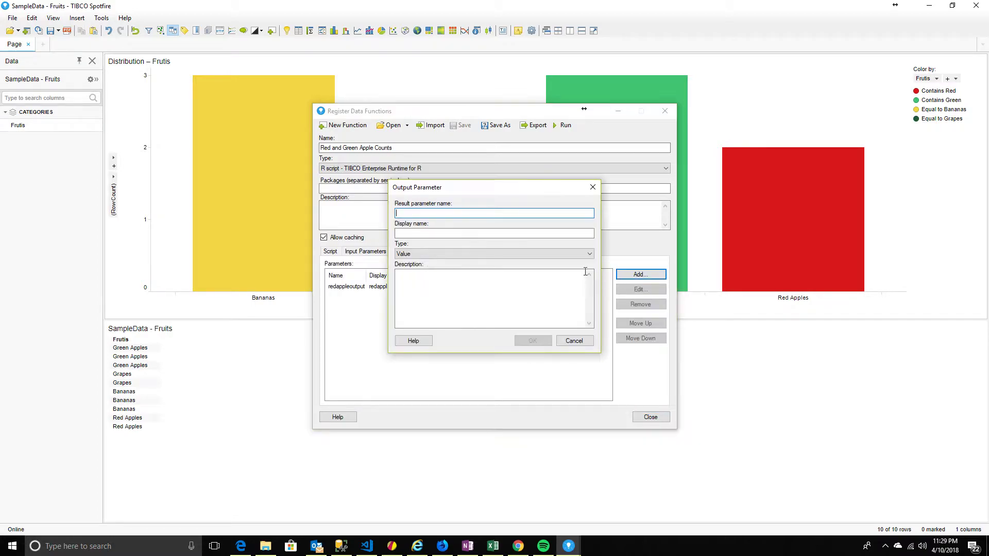
key("ctrl+v")
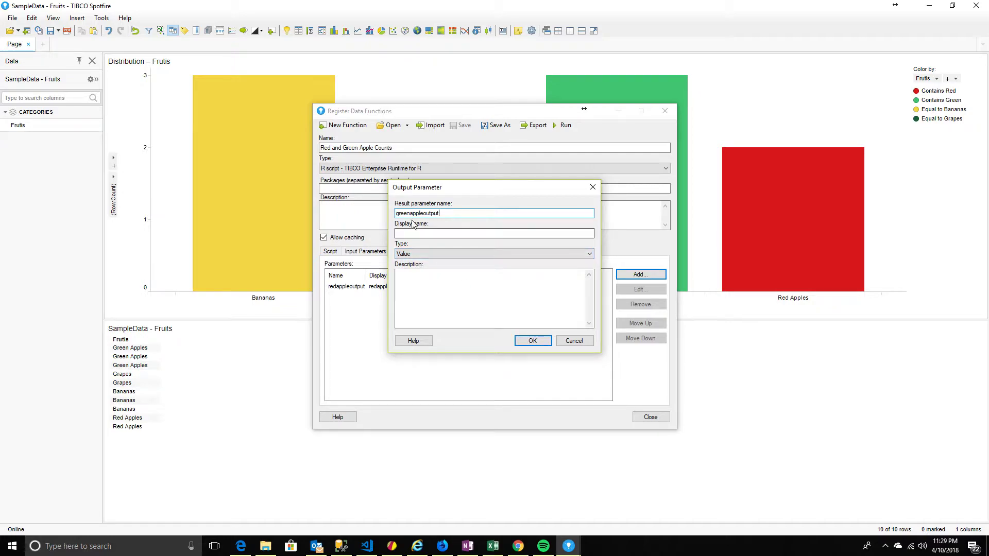
left_click(534, 342)
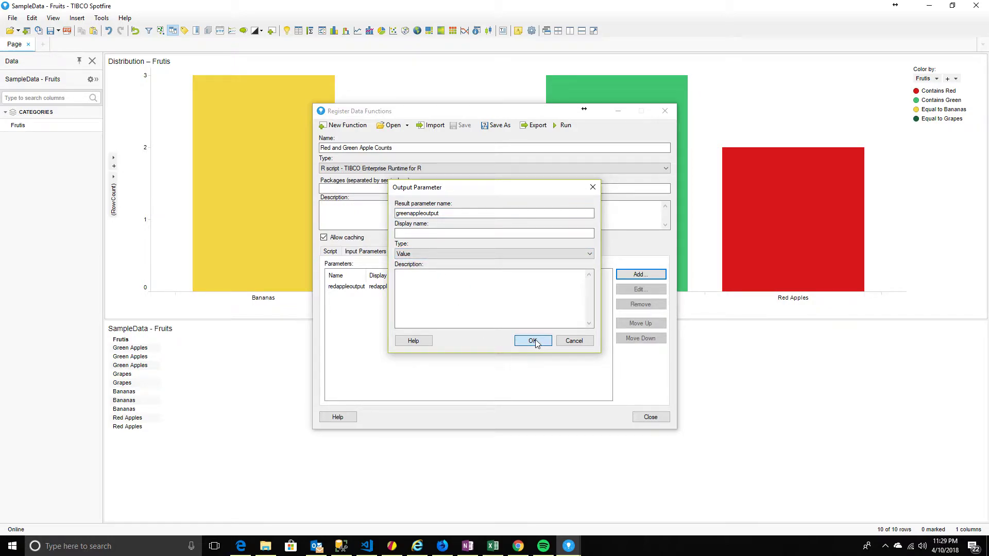
left_click_drag(365, 274, 418, 274)
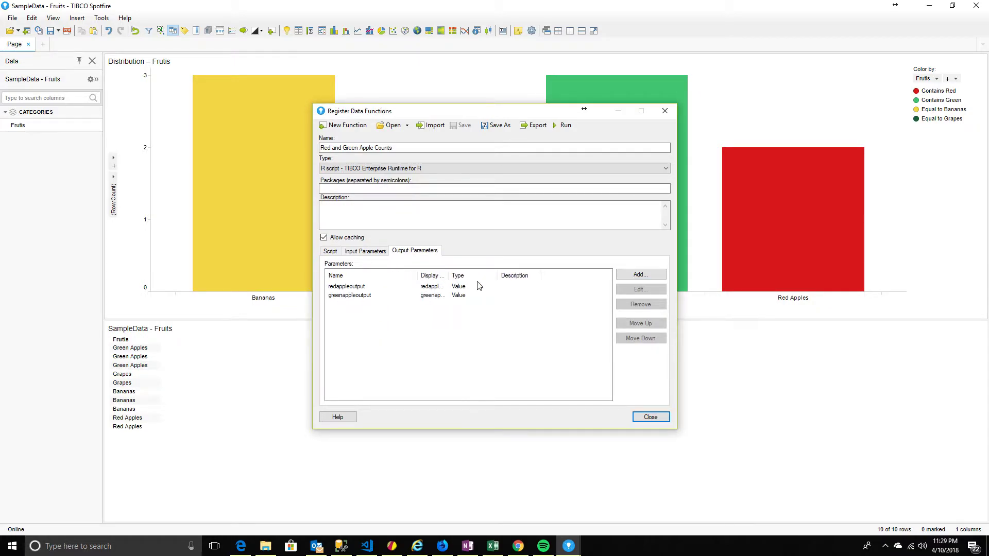
Step: Save the data function in the library folder Learning / R Functions and run it with automatic refresh enabled
left_click(494, 126)
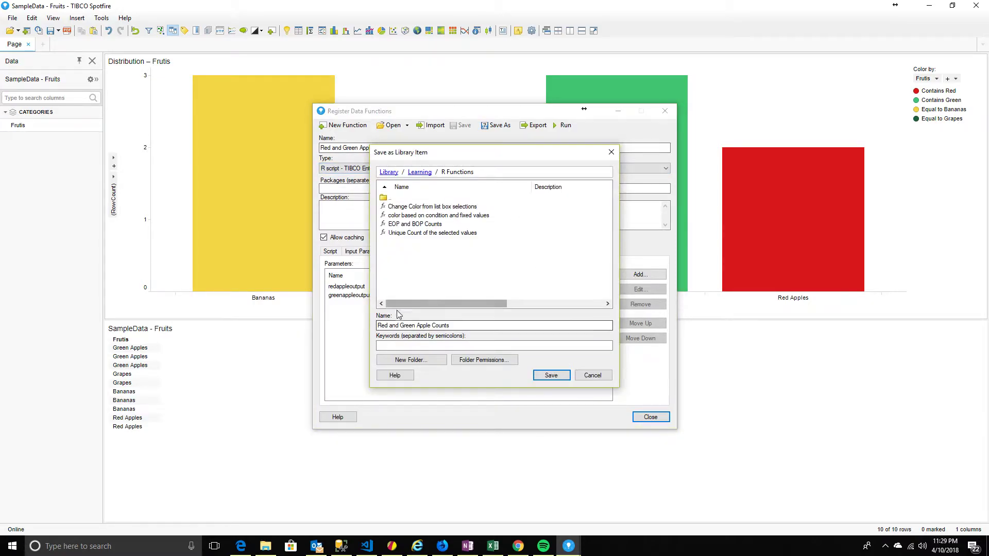
left_click(550, 376)
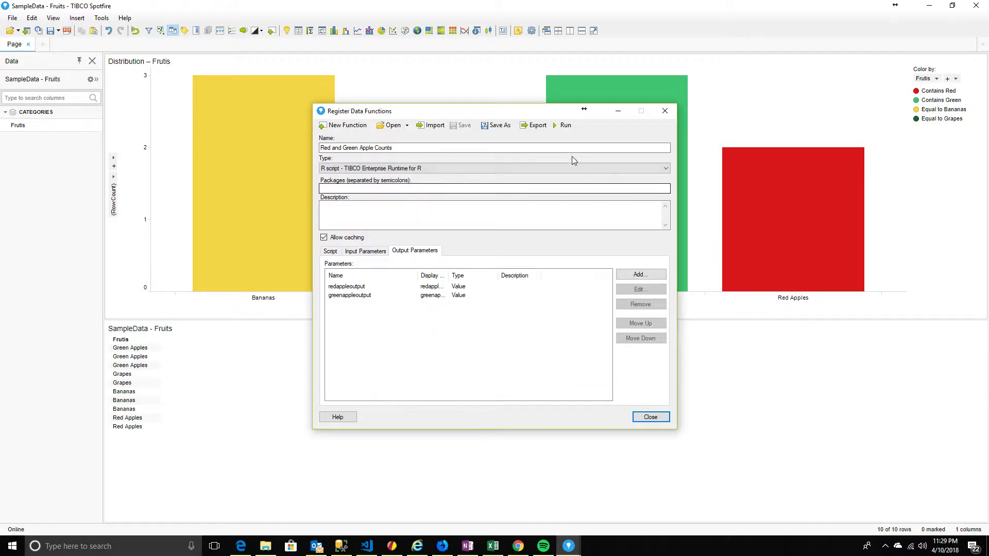
left_click(563, 125)
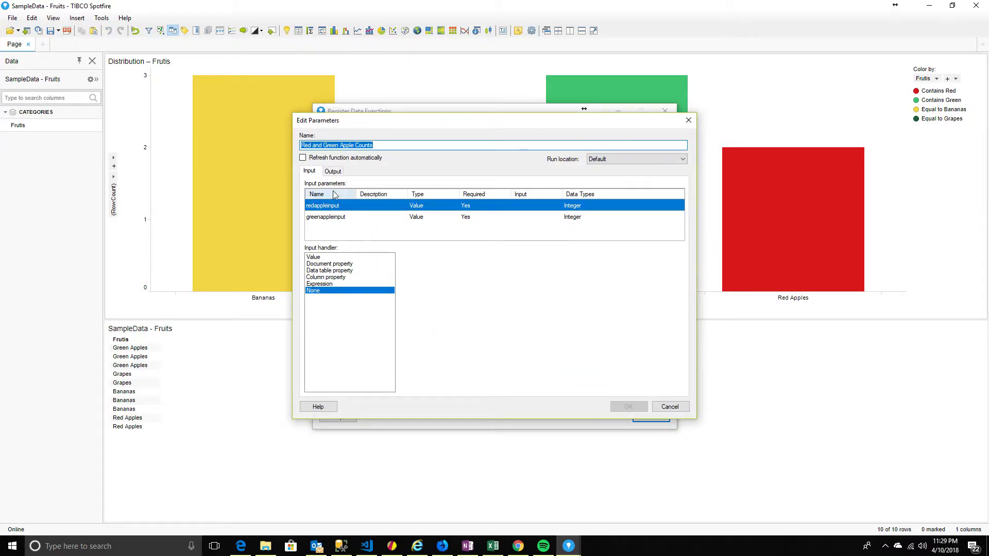
left_click(303, 158)
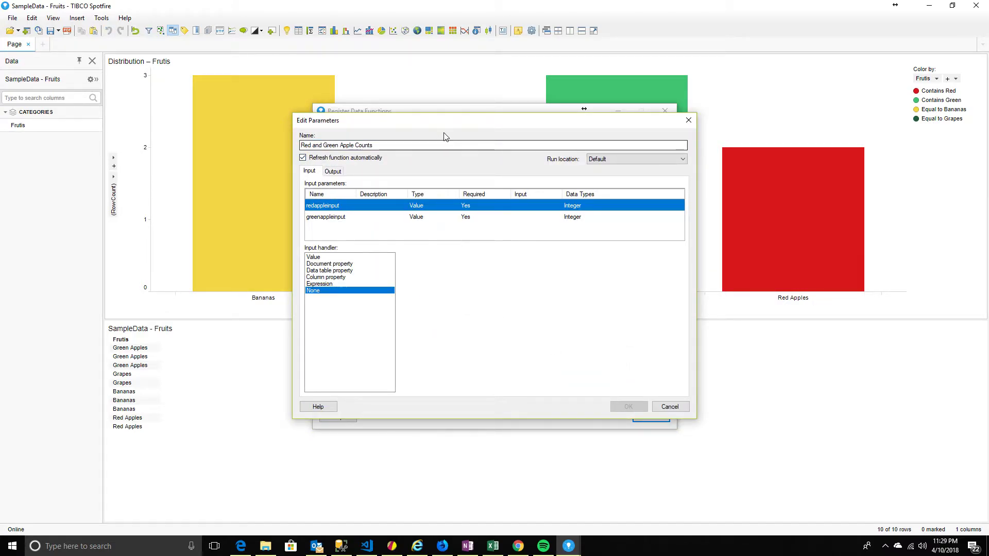
left_click_drag(449, 123, 527, 116)
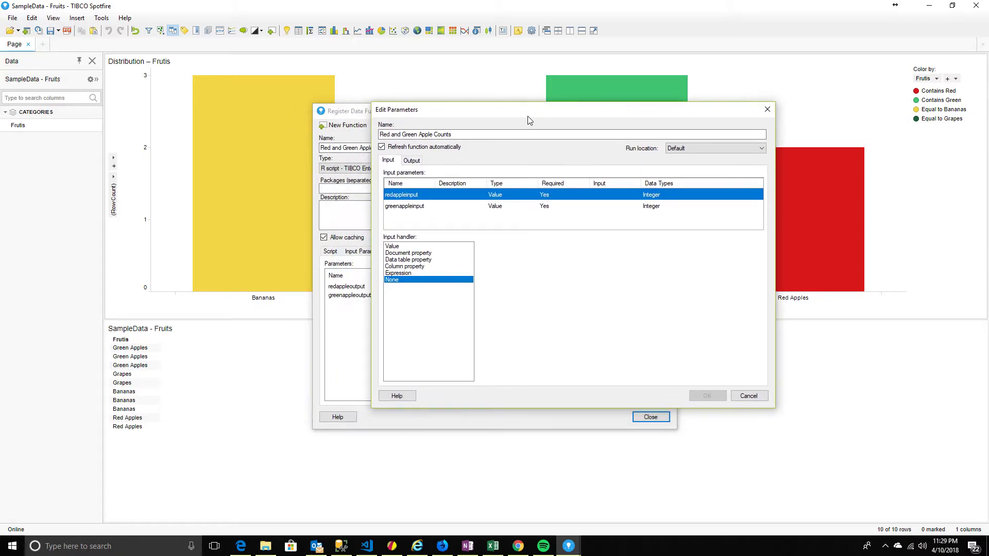
Step: Use an Expression input for redappleinput and write case when [Frutis]= "Green Apples" then [Frutis] end
left_click(401, 274)
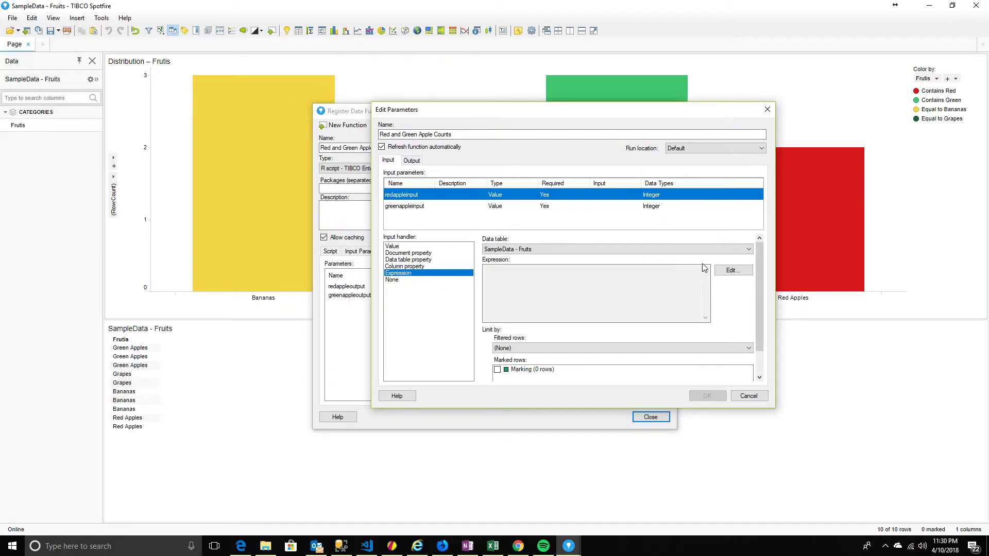
left_click(733, 270)
left_click(456, 379)
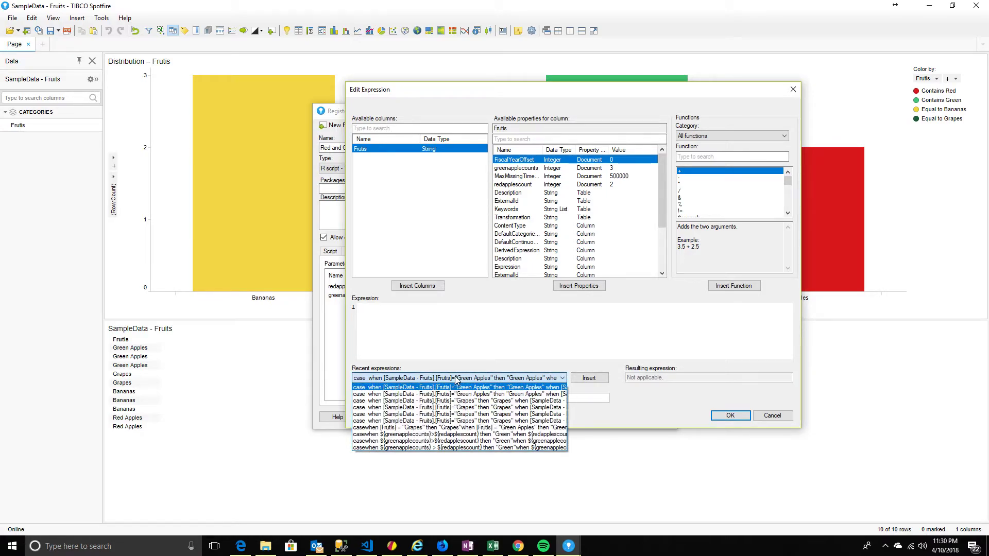
left_click(435, 343)
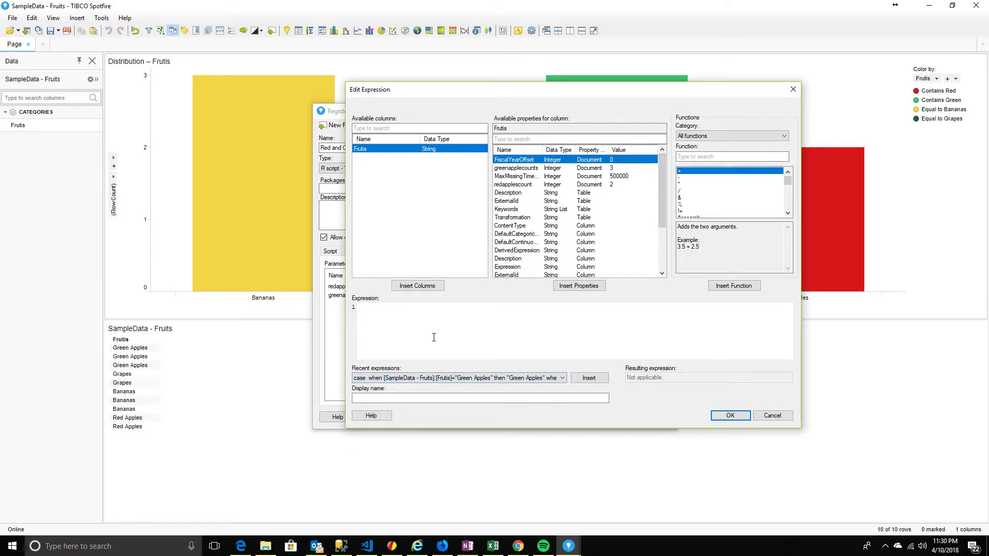
type("case when")
left_click(408, 286)
type("= \"Green Apples")
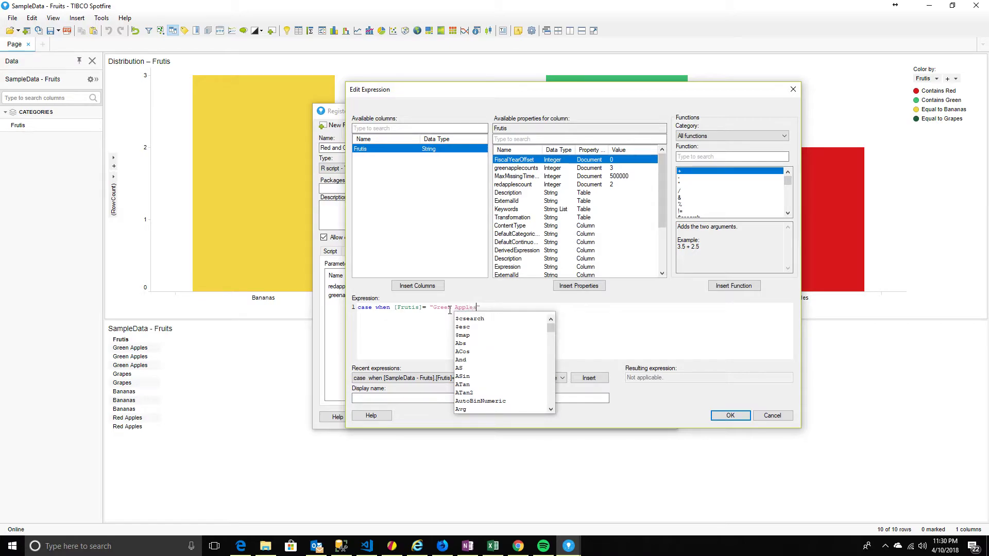
type("\" then ")
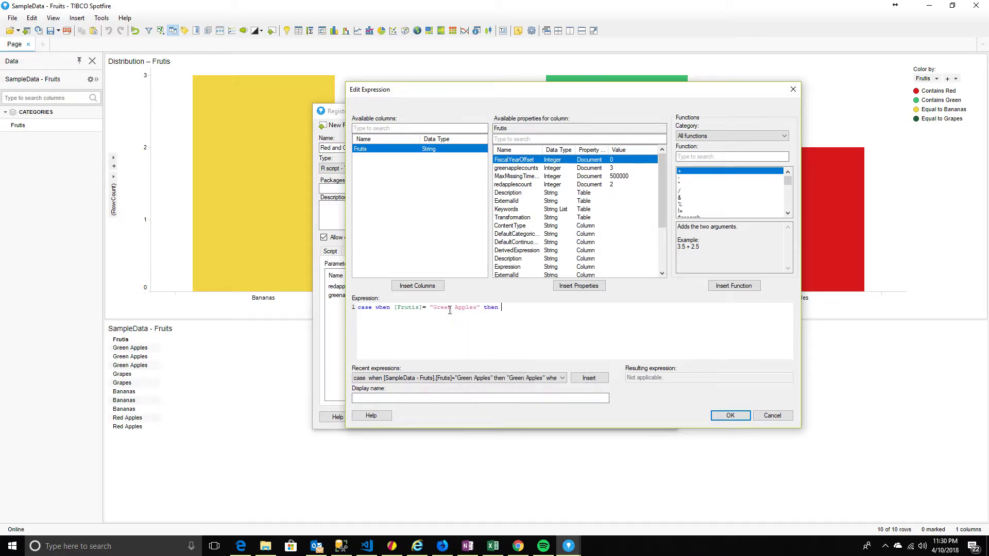
type("cc")
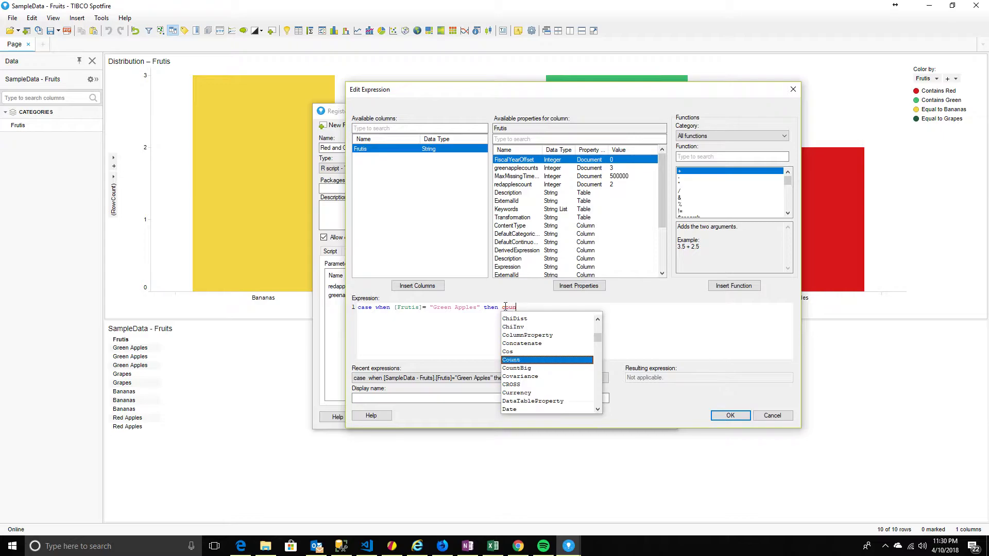
left_click(415, 286)
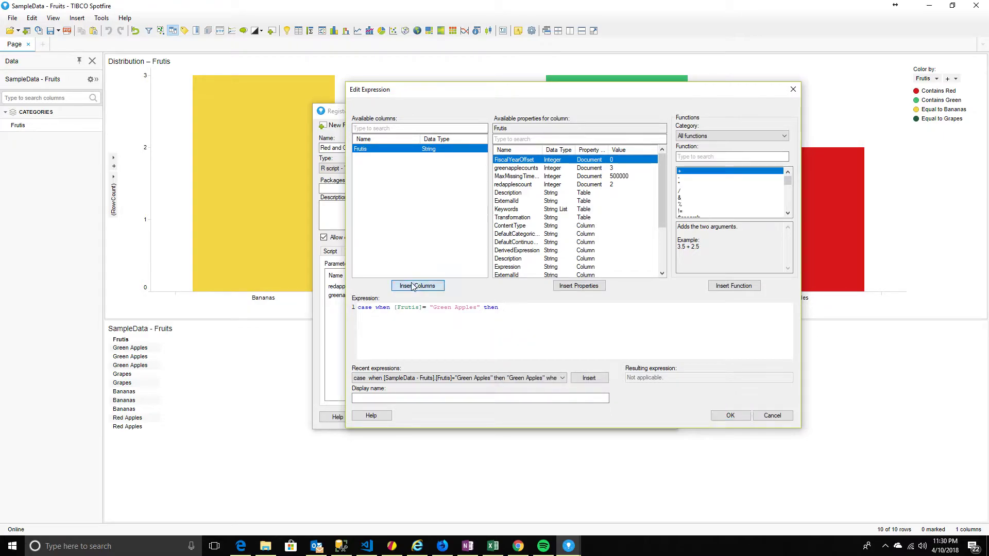
type("end")
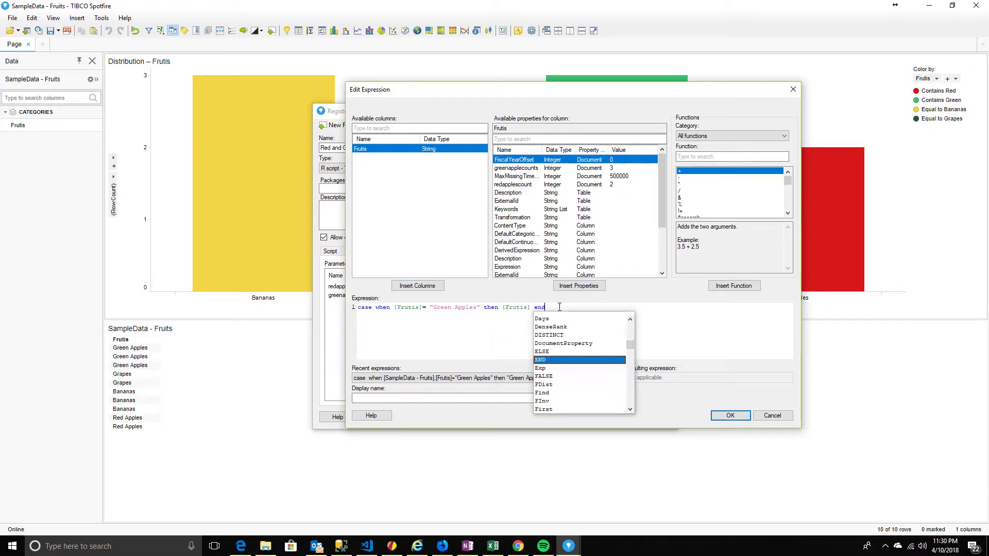
Step: Wrap the Green Apples case expression in Count() and accept it as the input of redappleinput
left_click(361, 307)
type("Count(")
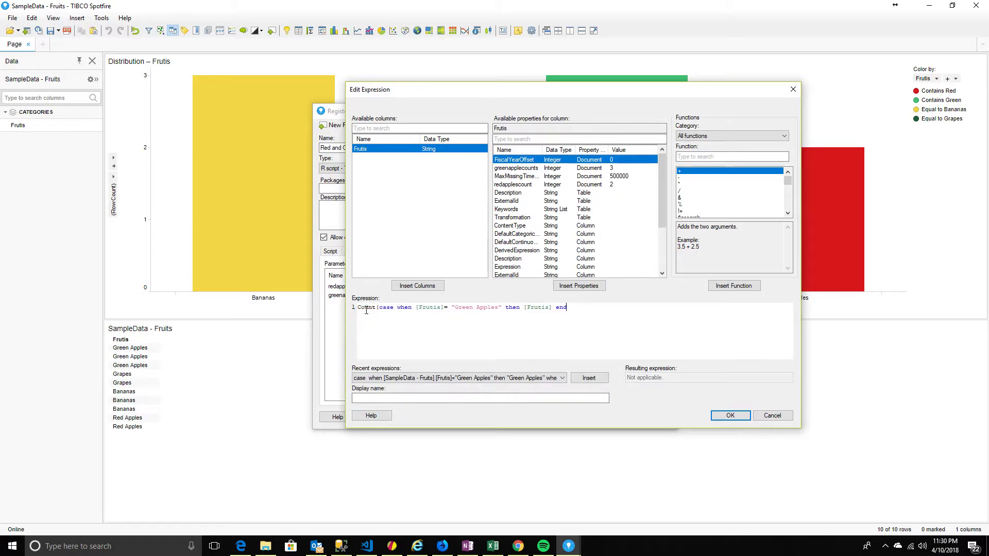
left_click(736, 415)
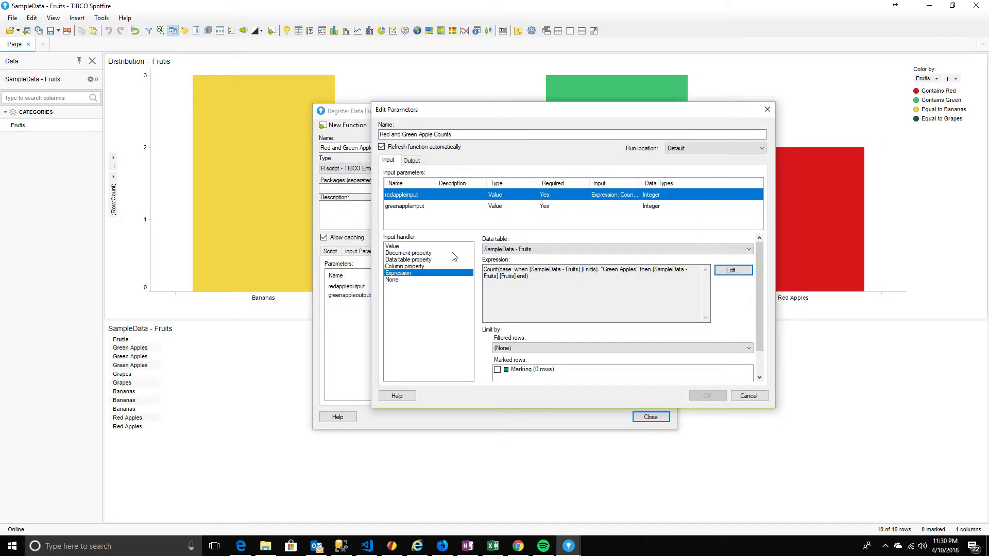
Step: Give greenappleinput the expression Count(case when [Frutis]= "Red Apples" then [Frutis] end), adapted from the recent Green Apples expression
left_click(404, 207)
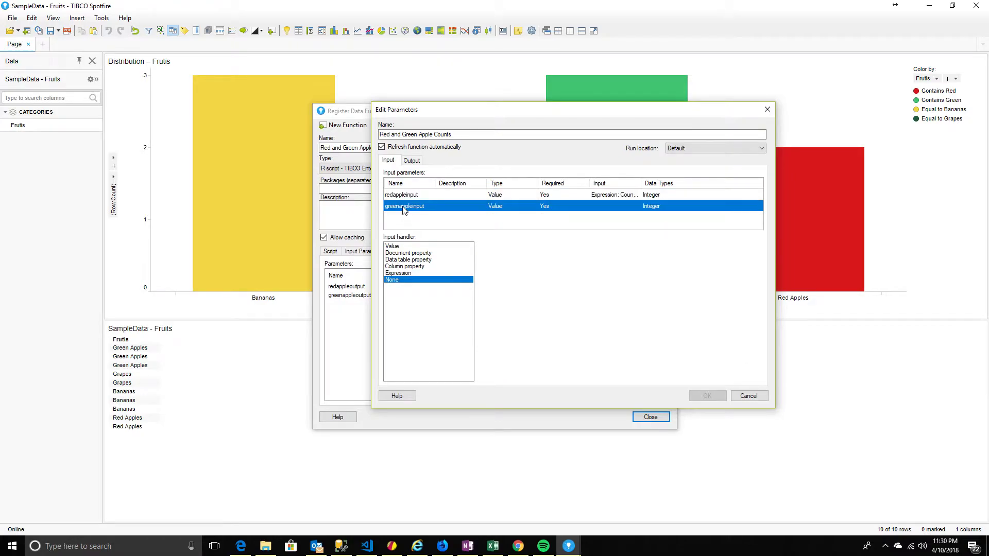
left_click(402, 274)
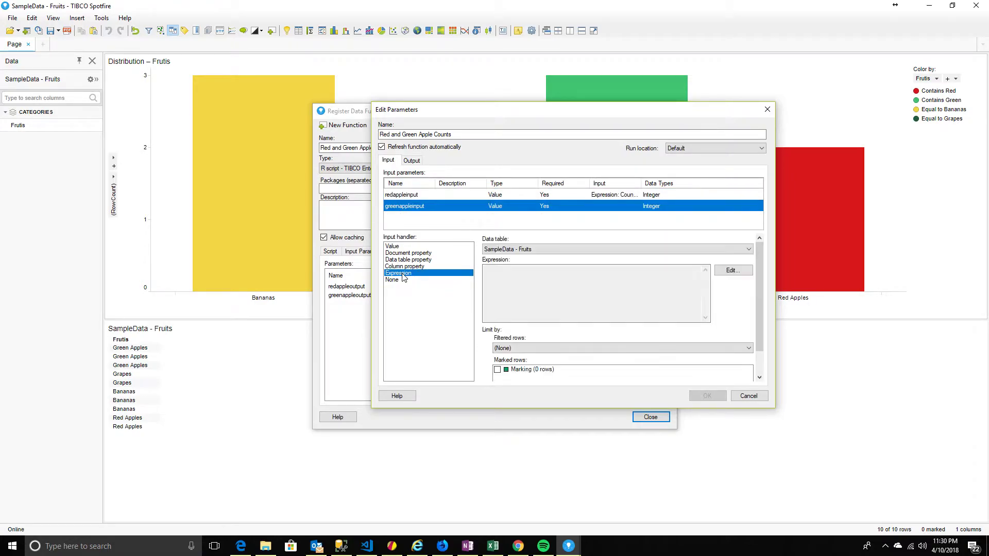
left_click(726, 274)
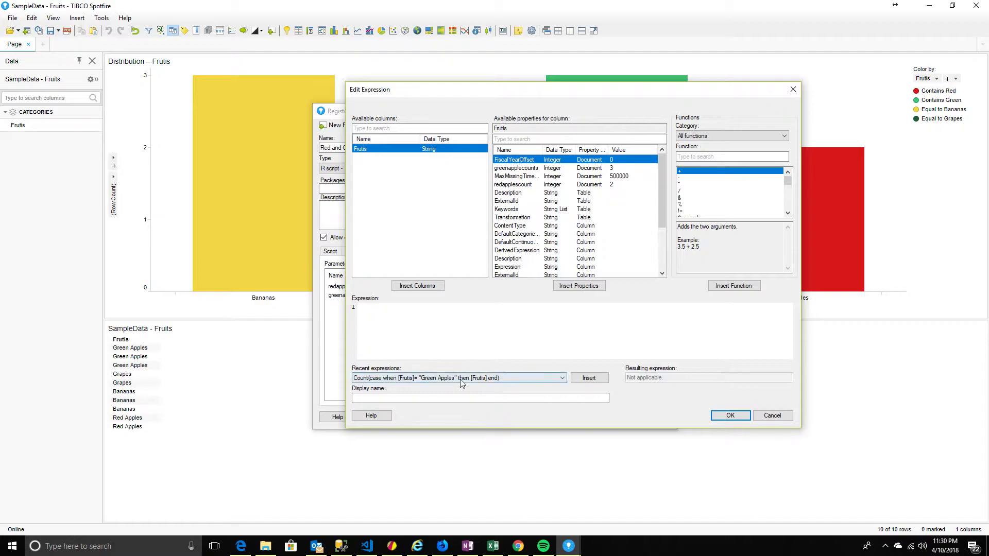
left_click(589, 377)
double_click(462, 308)
type("Red")
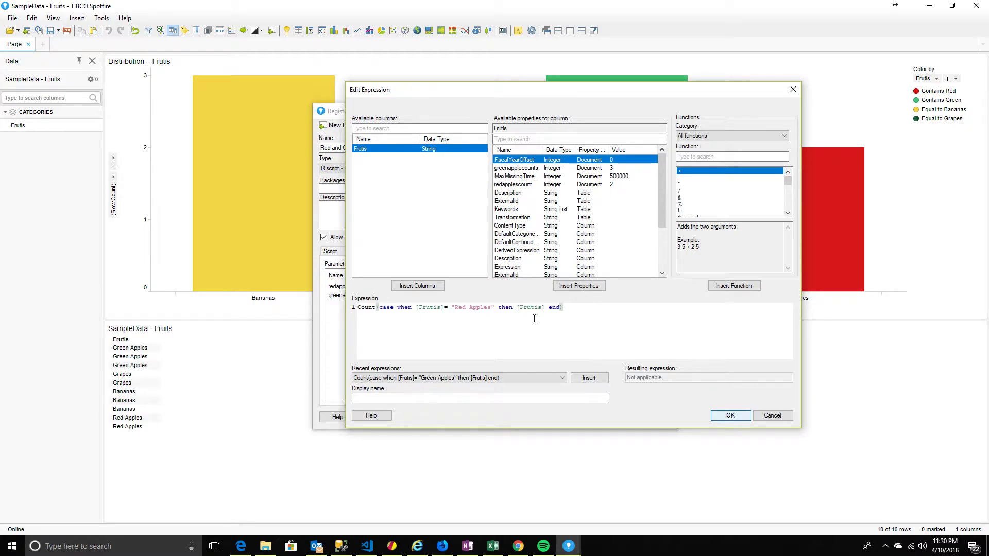
left_click(730, 415)
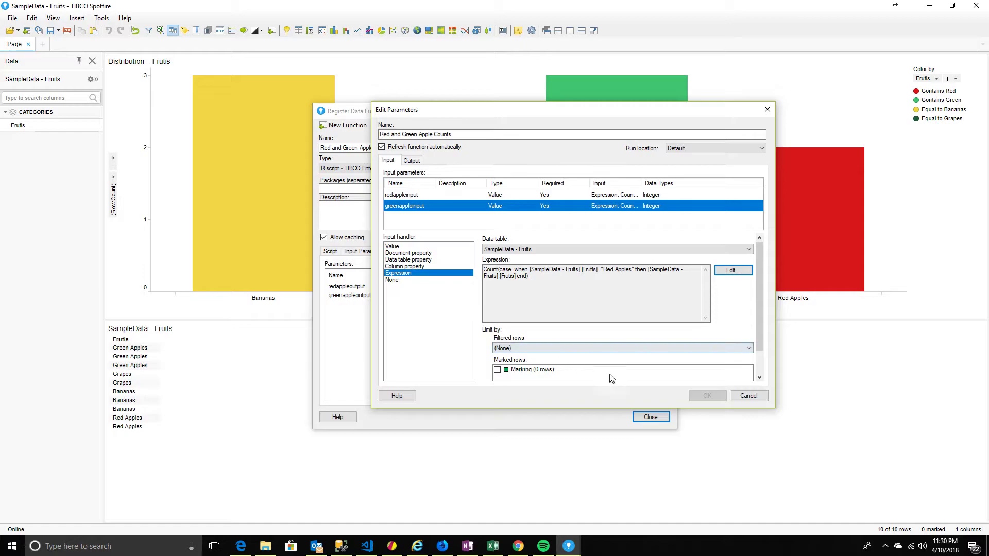
Step: Map the redappleoutput parameter to the document property redapplescount
left_click(413, 162)
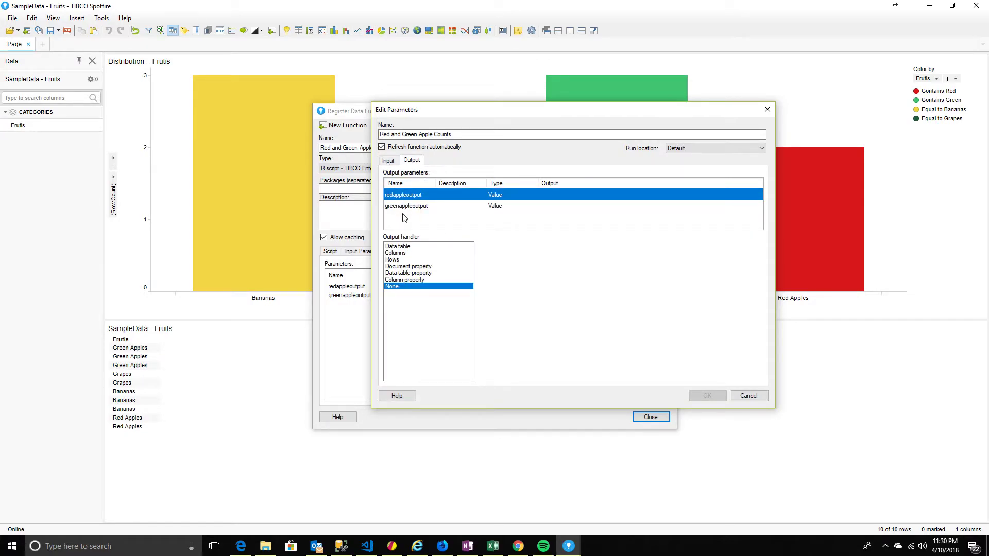
left_click_drag(475, 110, 587, 110)
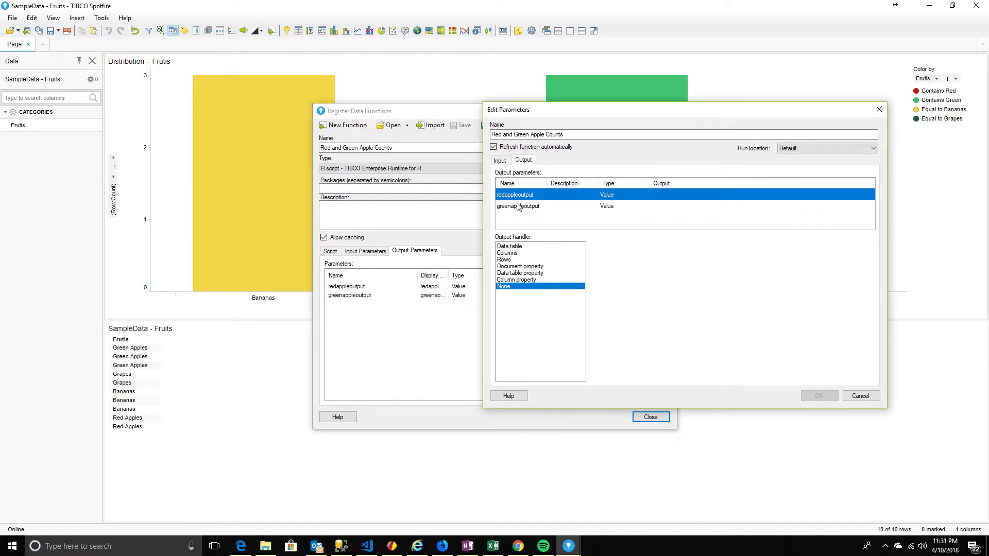
left_click(514, 274)
left_click(536, 267)
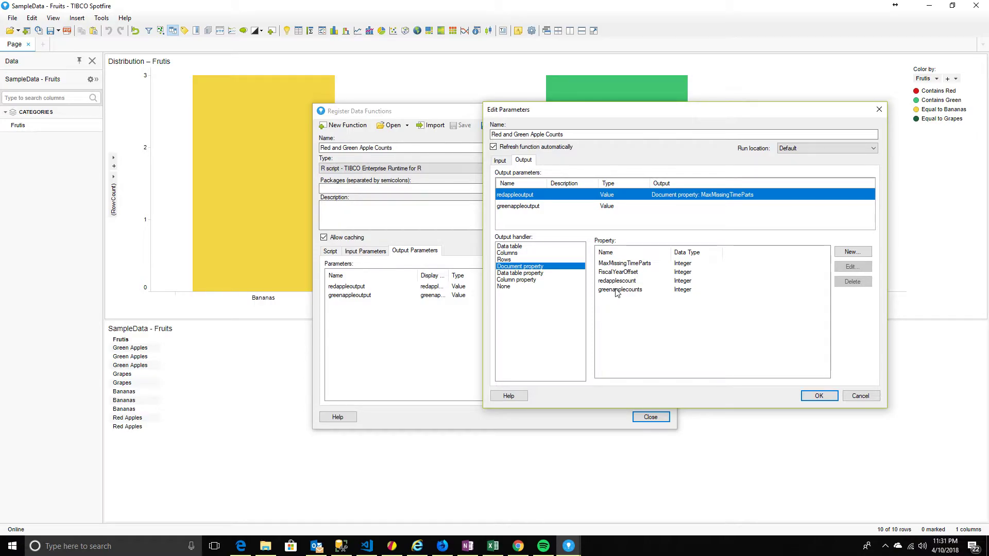
left_click(669, 290)
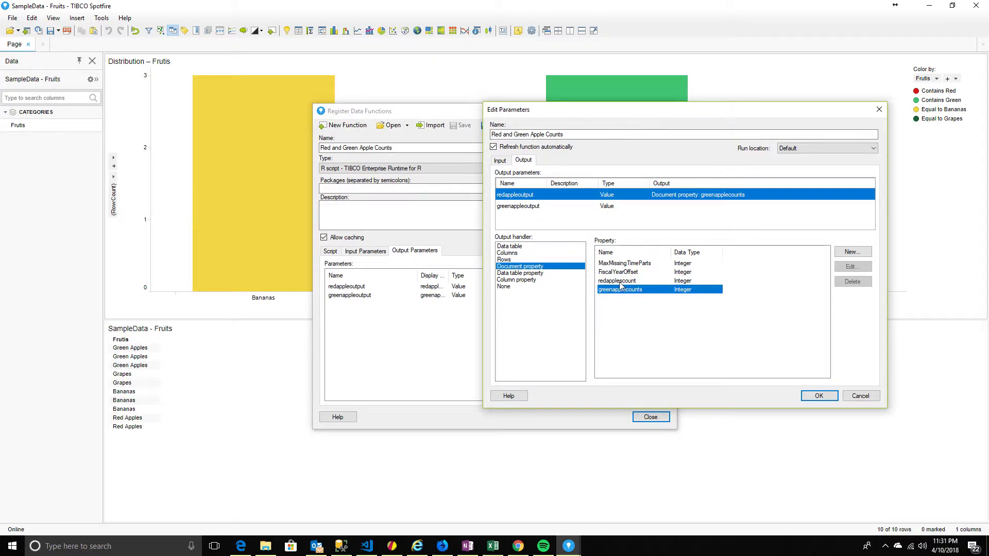
left_click(619, 283)
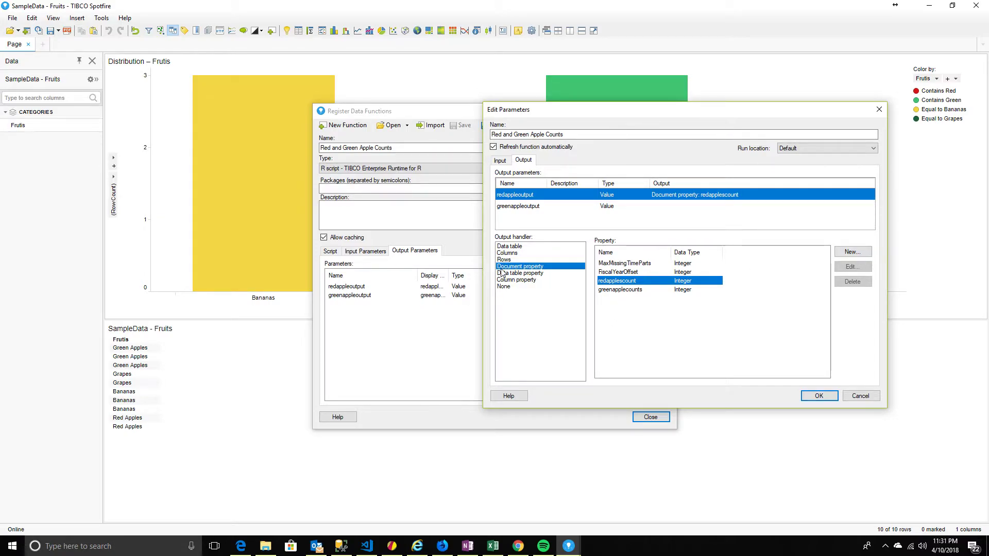
Step: Copy the Red Apples count expression from greenappleinput and discard the parameter edits
left_click(500, 160)
key("Tab")
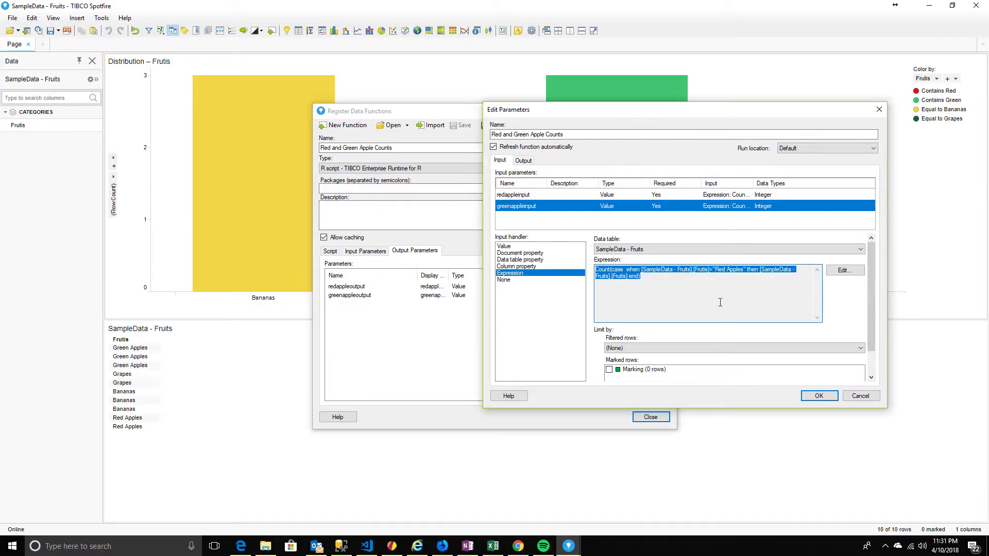
left_click(856, 396)
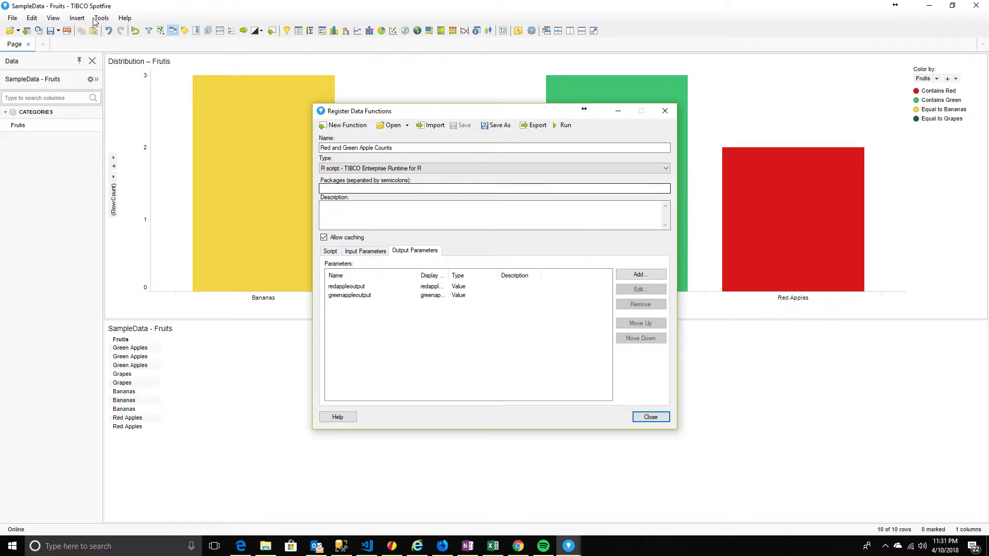
Step: Delete the redapplescount and greenapplecounts properties from the document properties
left_click(32, 18)
left_click(85, 245)
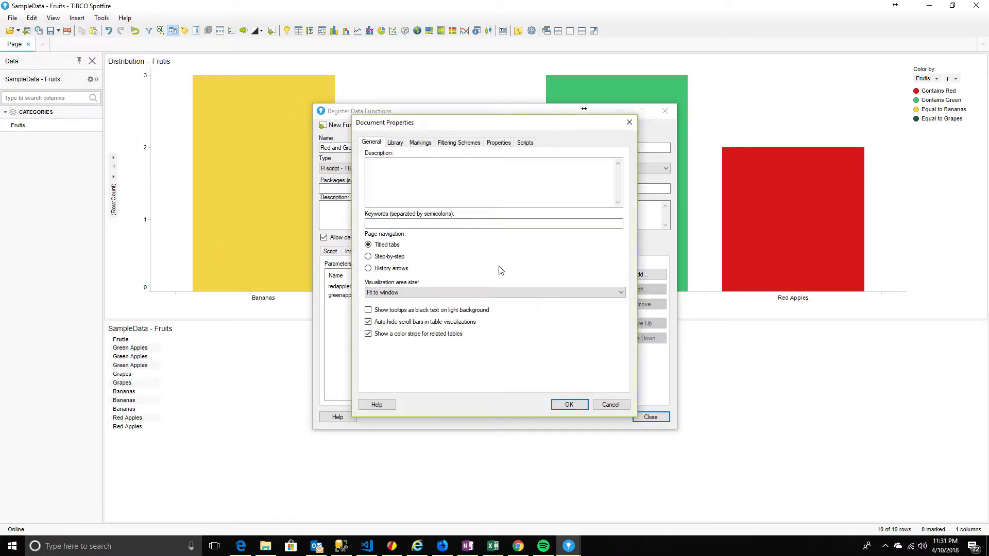
left_click(496, 142)
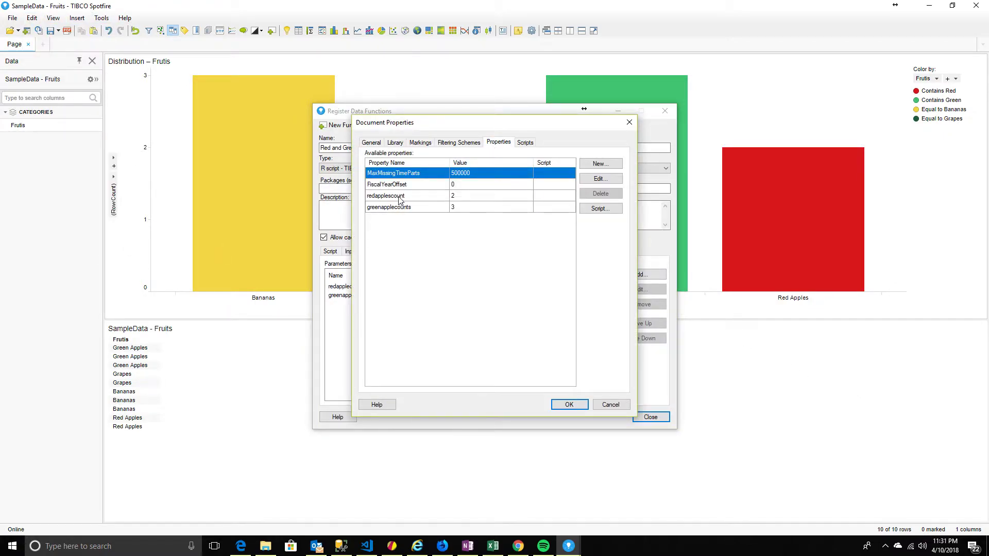
left_click(400, 197)
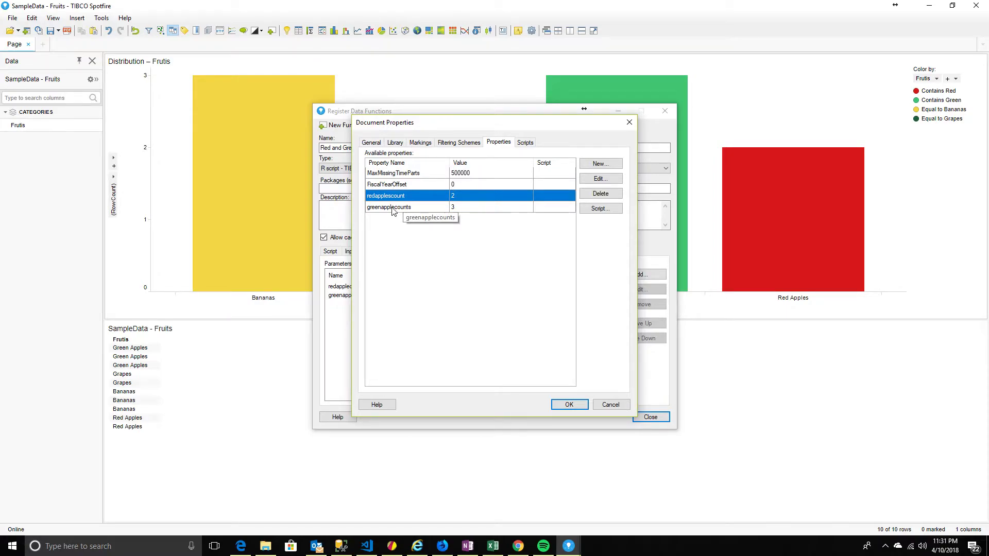
left_click(392, 208, "ctrl")
left_click(601, 193)
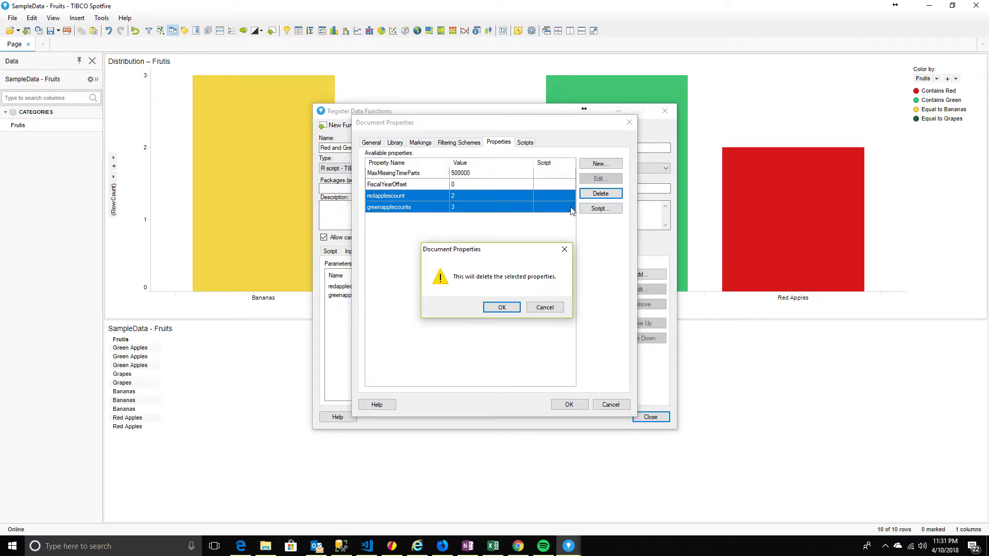
left_click(498, 308)
left_click(570, 405)
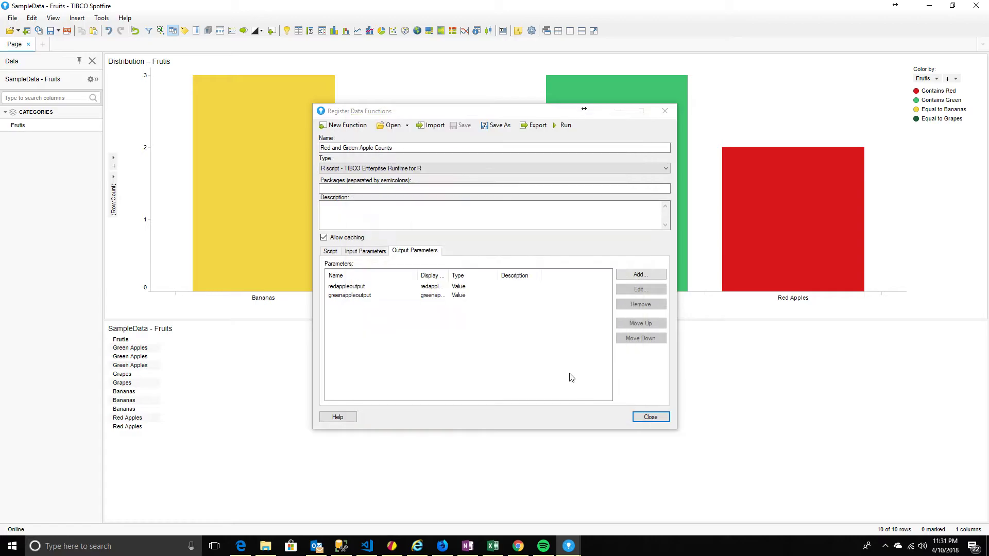
Step: Check the script of the Red and Green Apple Counts function, run it and enable automatic refresh
left_click(564, 127)
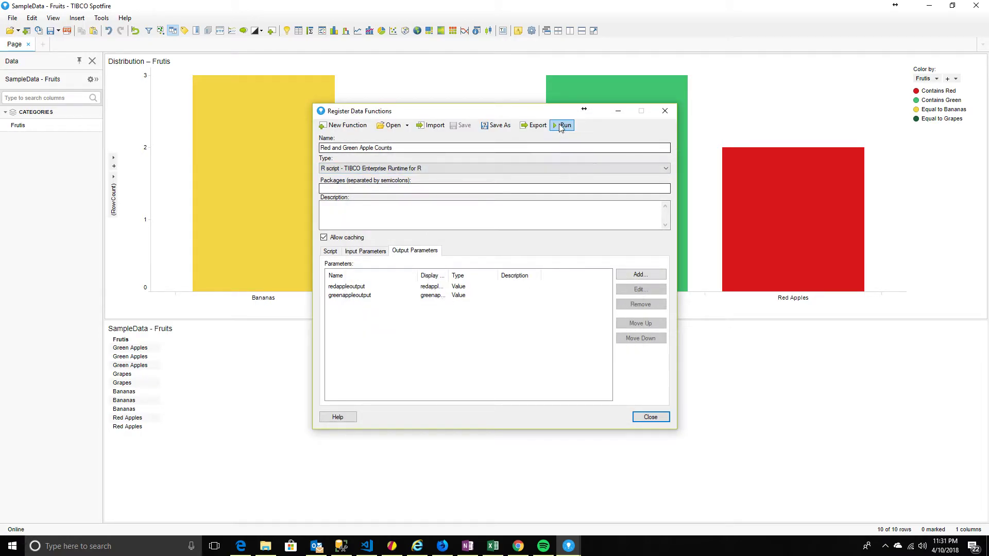
left_click(331, 252)
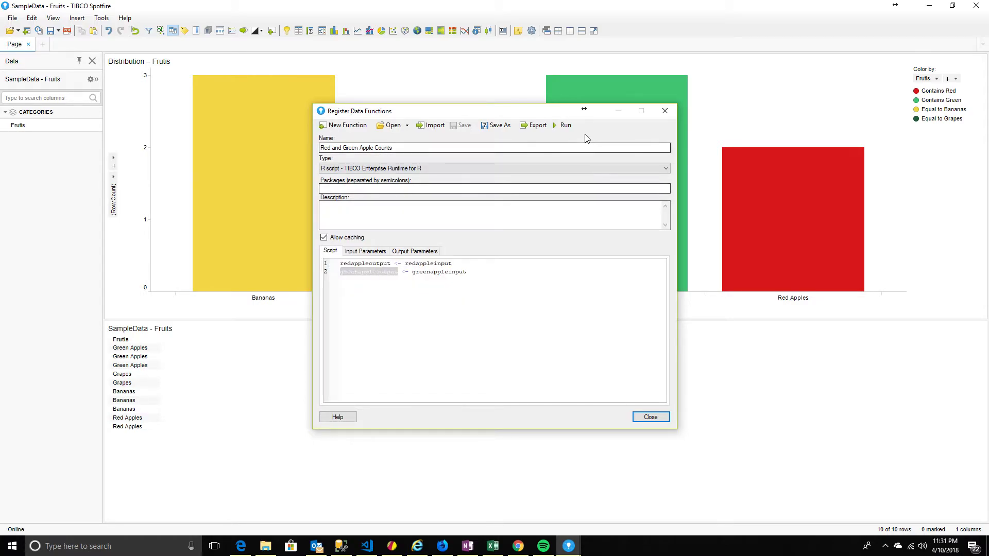
left_click(564, 125)
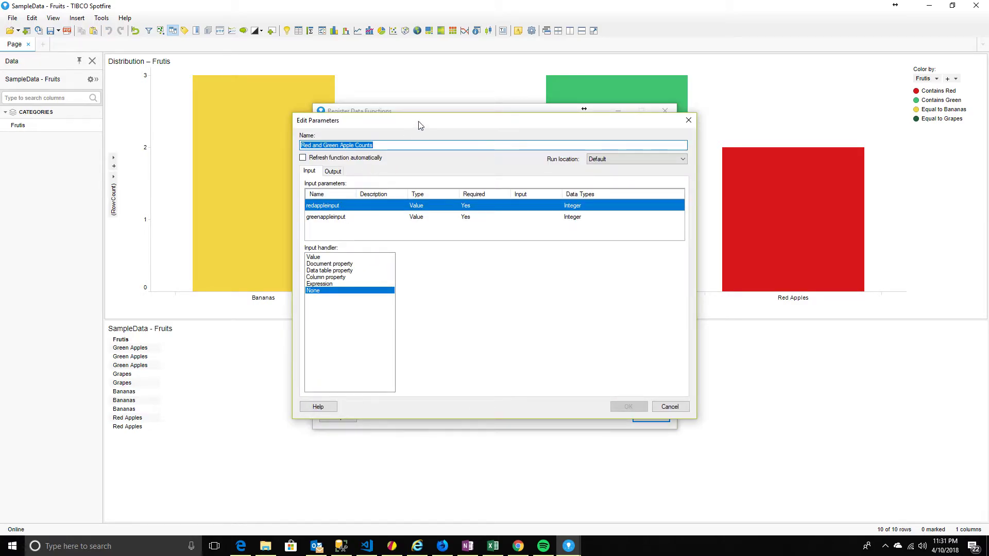
left_click_drag(419, 121, 572, 119)
left_click(456, 154)
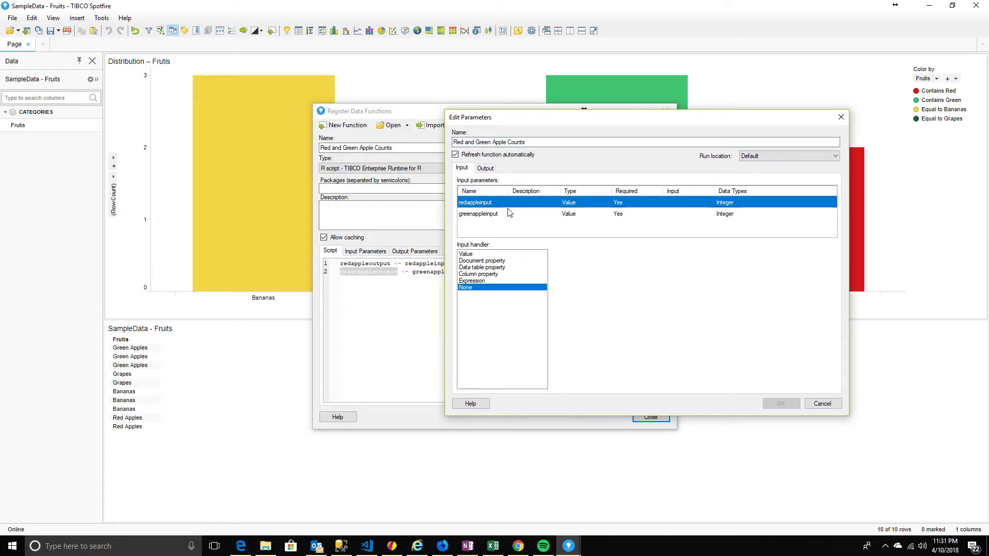
Step: Give redappleinput the expression Count(case when [SampleData - Fruits].[Frutis]="Red Apples" then [SampleData - Fruits].[Frutis] end)
left_click(472, 281)
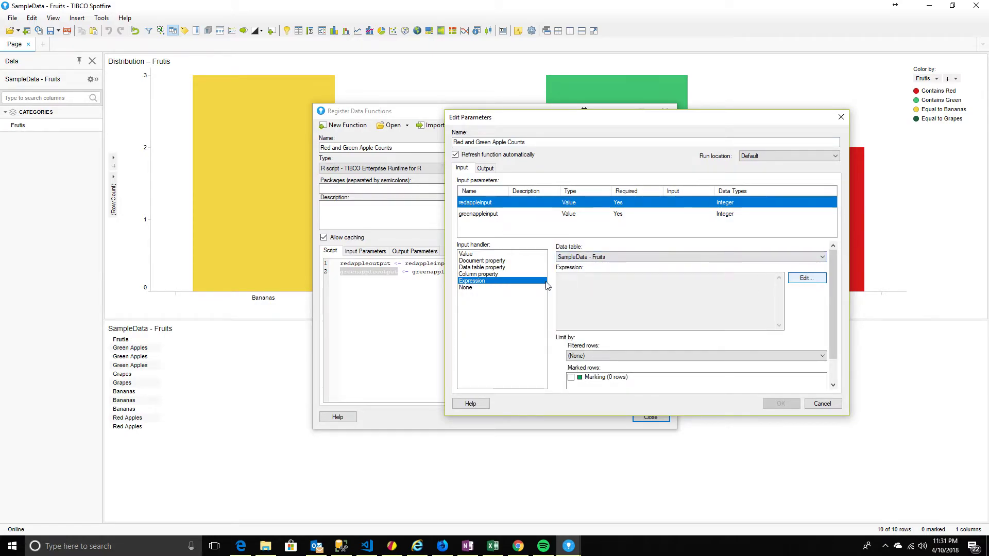
left_click(807, 278)
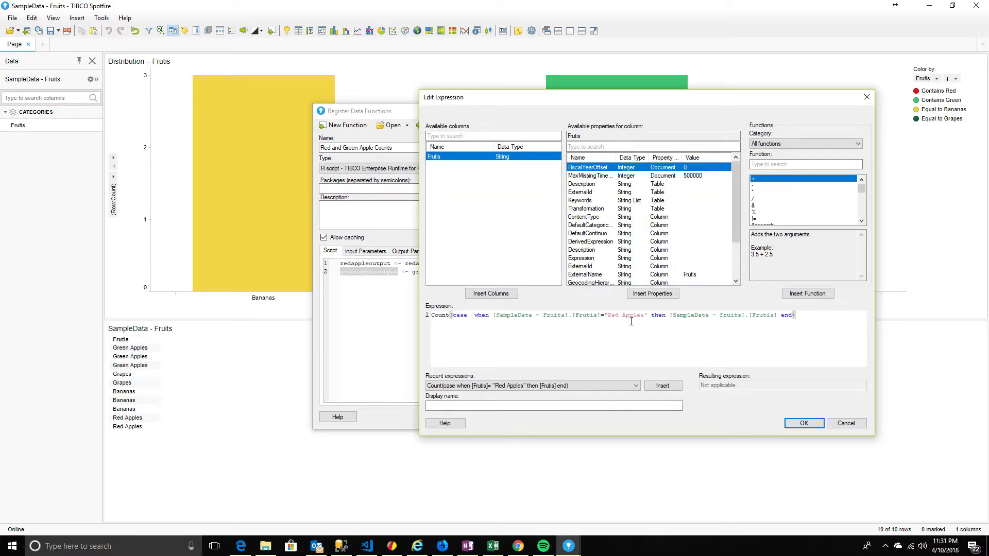
left_click_drag(580, 101, 672, 71)
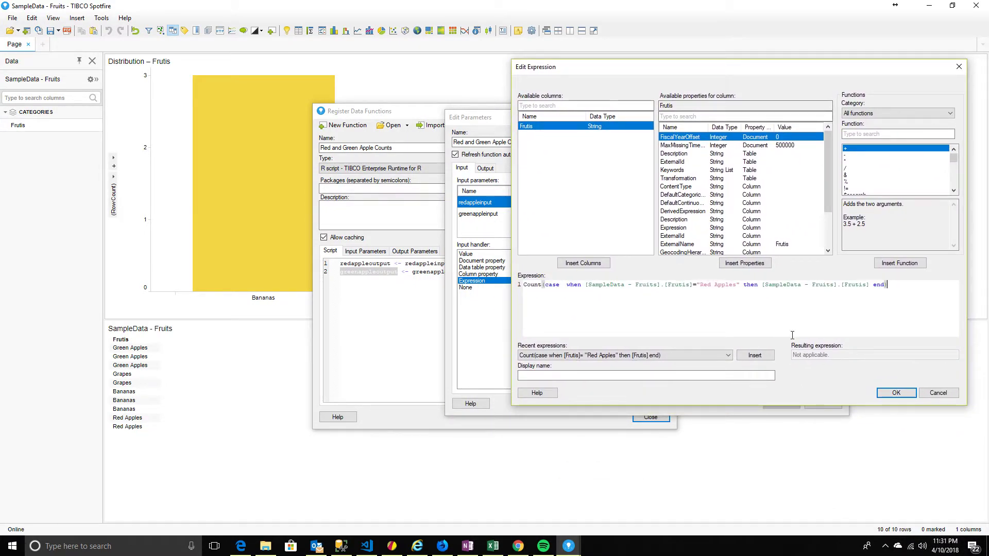
left_click(887, 394)
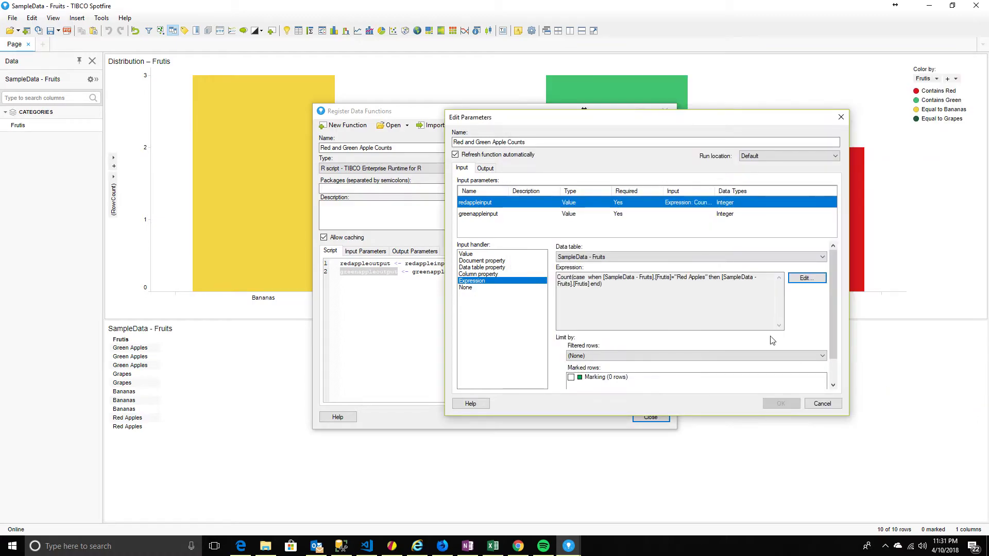
Step: Give greenappleinput the expression Count(case when [SampleData - Fruits].[Frutis]="Green Apples" then [SampleData - Fruits].[Frutis] end)
left_click(477, 216)
left_click(476, 281)
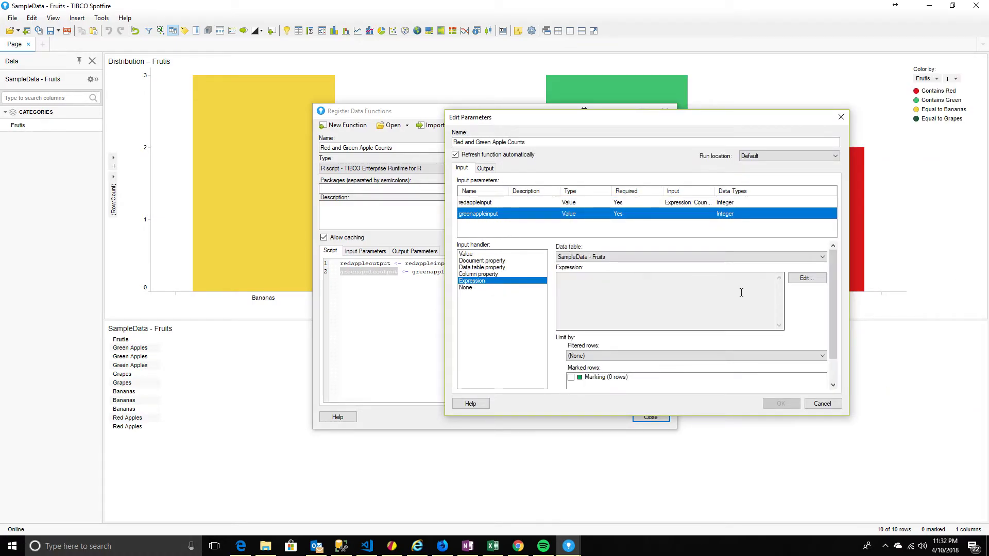
left_click(801, 281)
type("Count(case  when [SampleData - Fruits].[Frutis]=\"Red Apples\" then [SampleData - Fruits].[Frutis] end)")
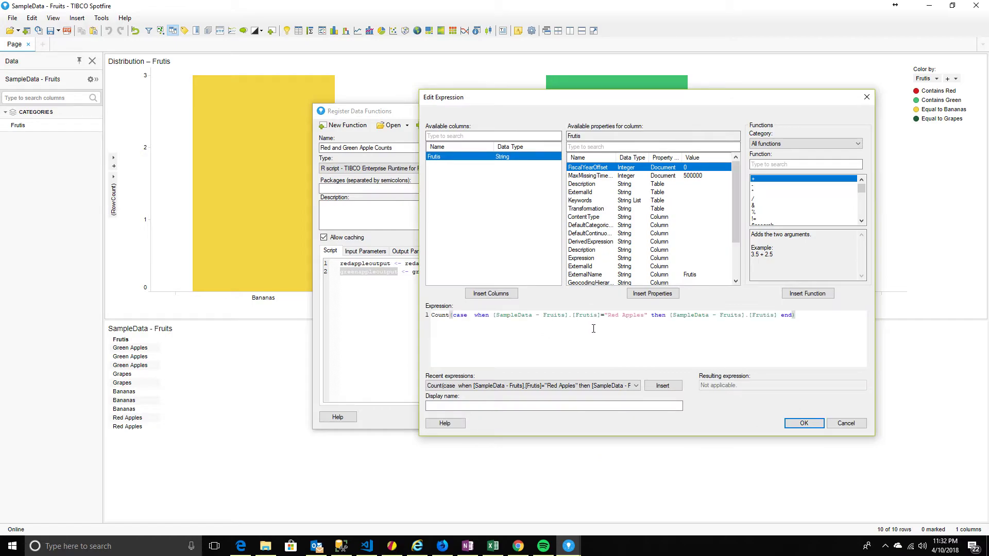
double_click(612, 316)
type("Gree")
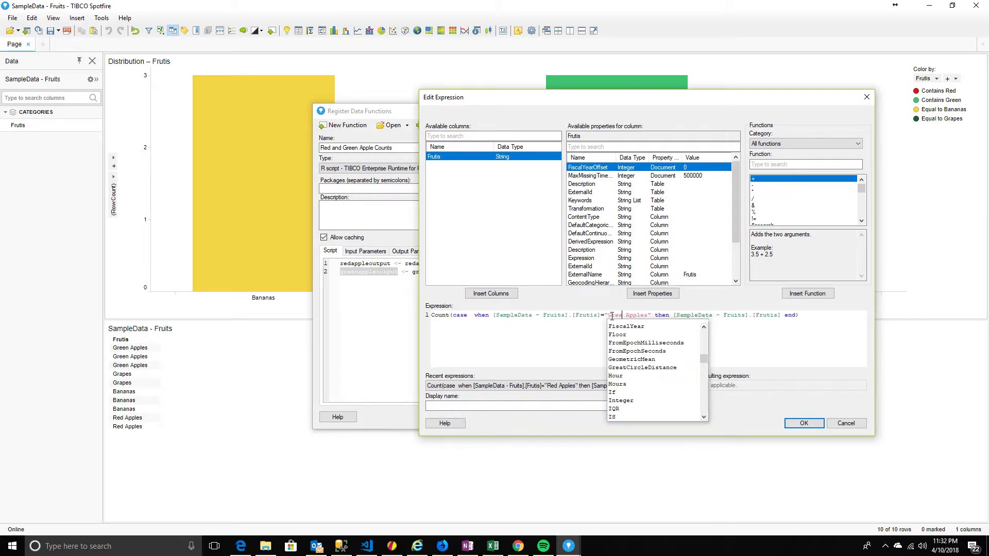
type("n")
left_click(703, 330)
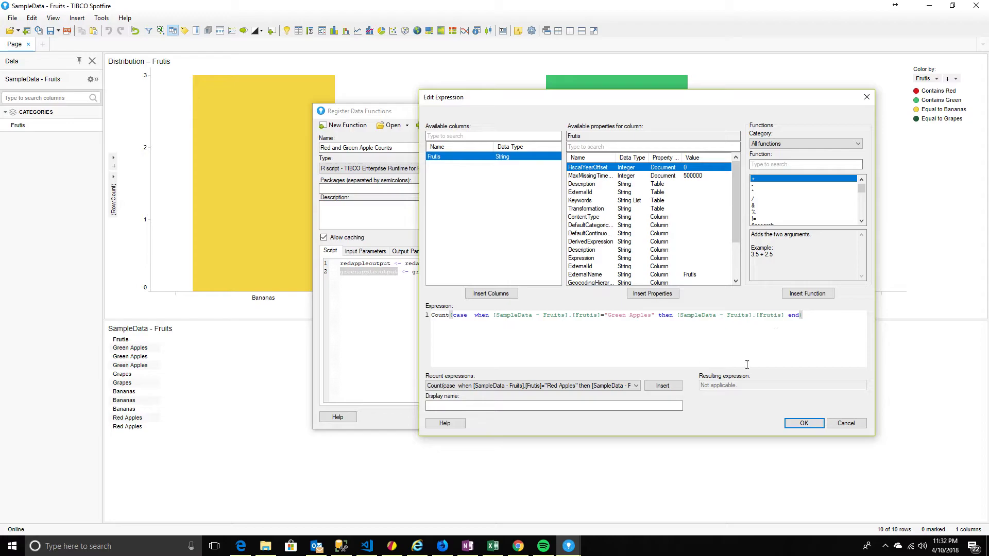
left_click(789, 422)
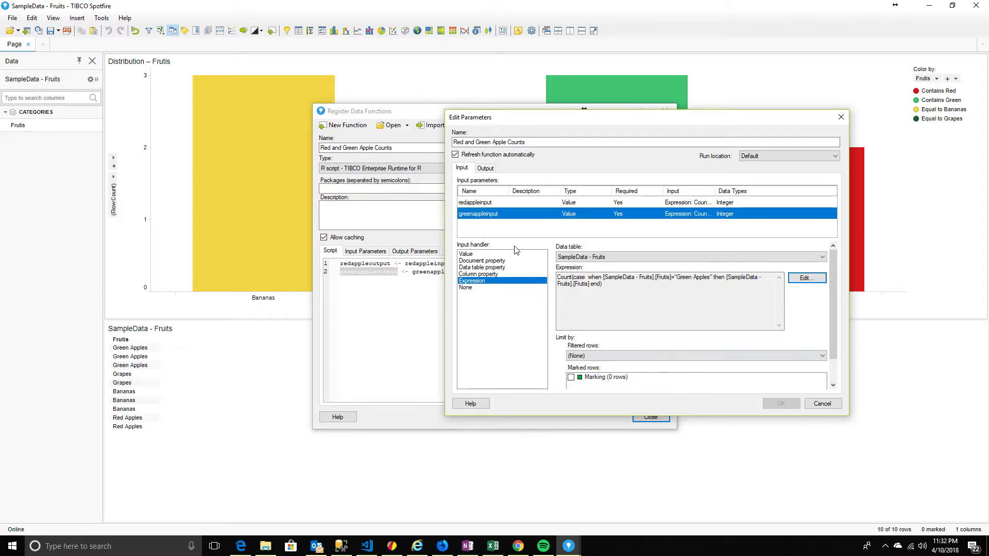
Step: Send the redappleoutput parameter to a new document property named Redapplescount
left_click(487, 169)
left_click(490, 281)
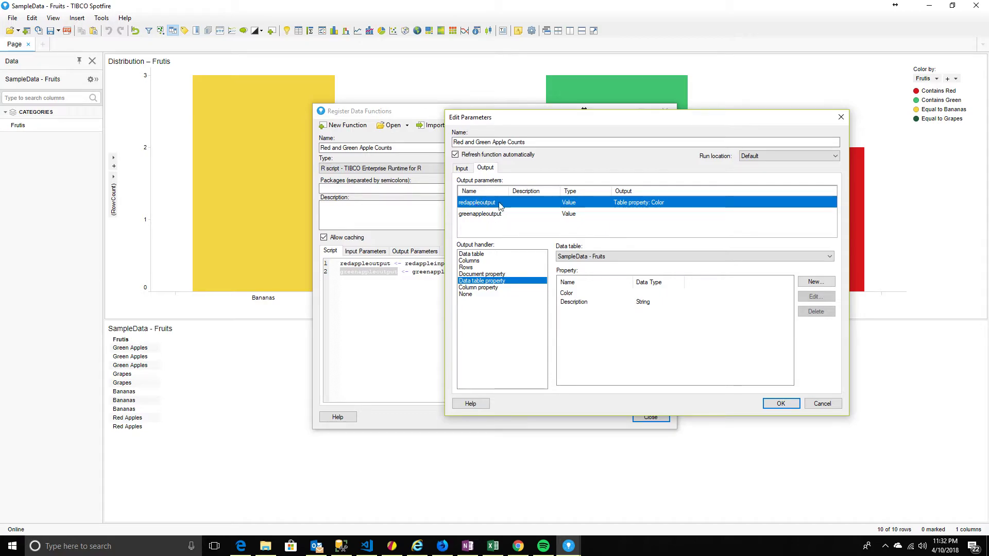
left_click(482, 274)
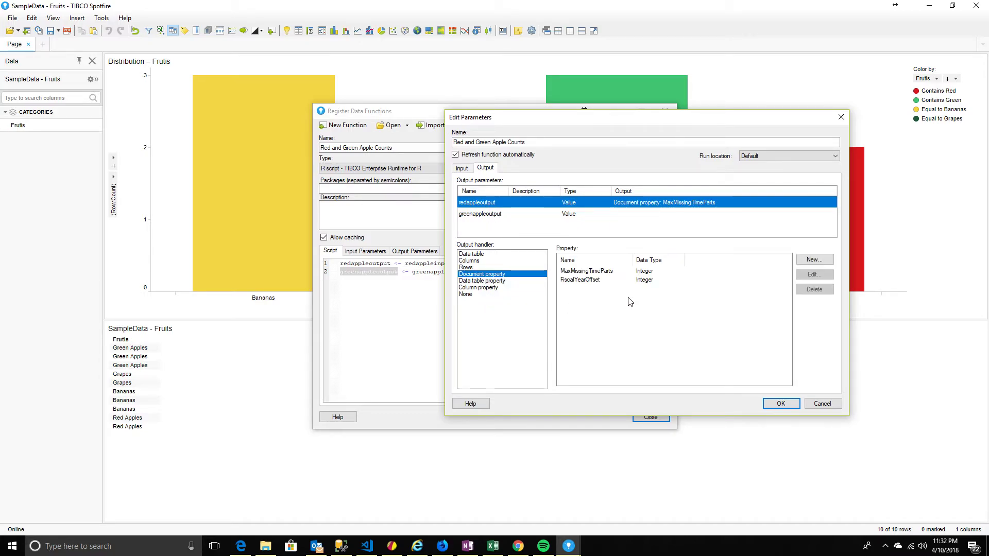
left_click(813, 260)
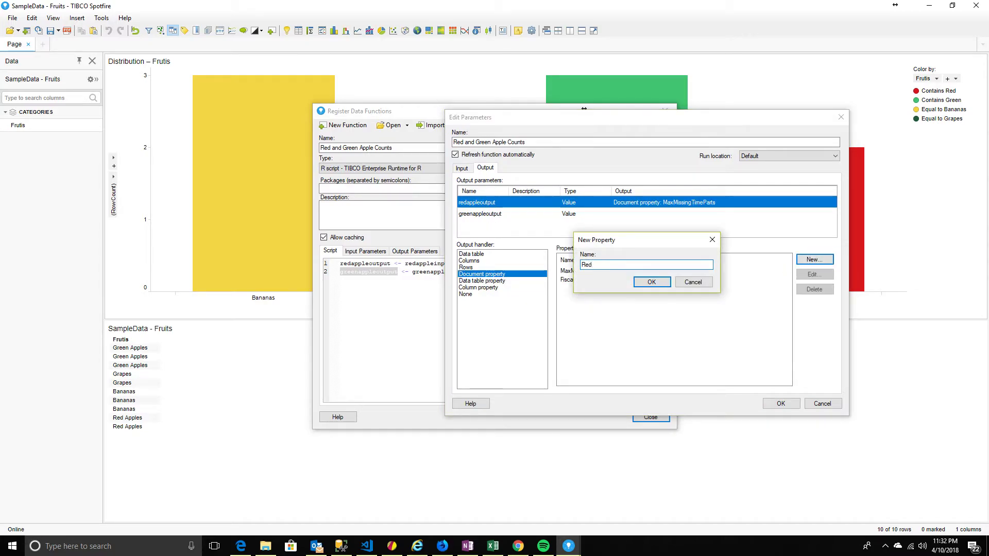
type("Redapplescount")
left_click(642, 283)
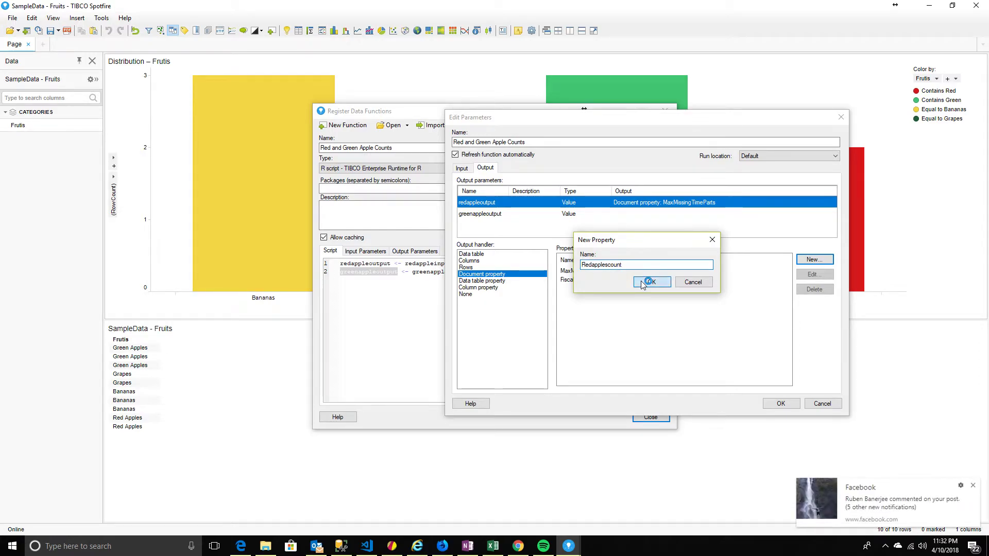
Step: Send greenappleoutput to a new document property named Greenapplescount, review both output mappings and accept the parameters
left_click(480, 214)
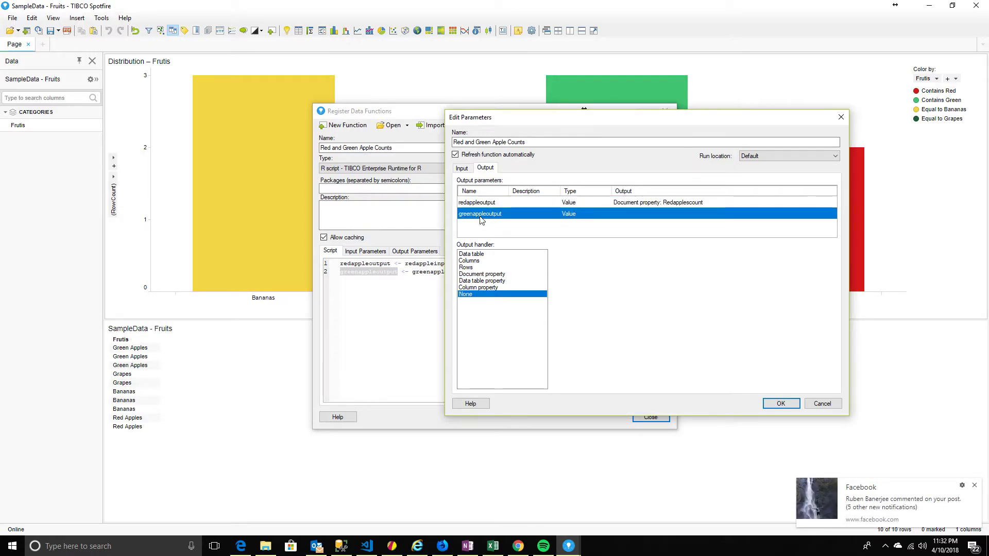
left_click(482, 274)
left_click(814, 260)
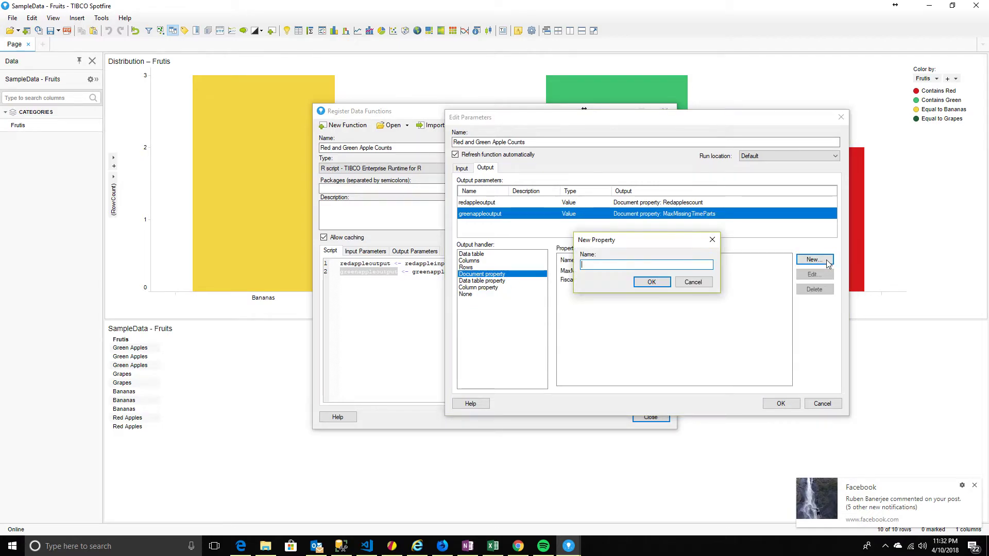
type("GreenapplesC")
left_click(650, 281)
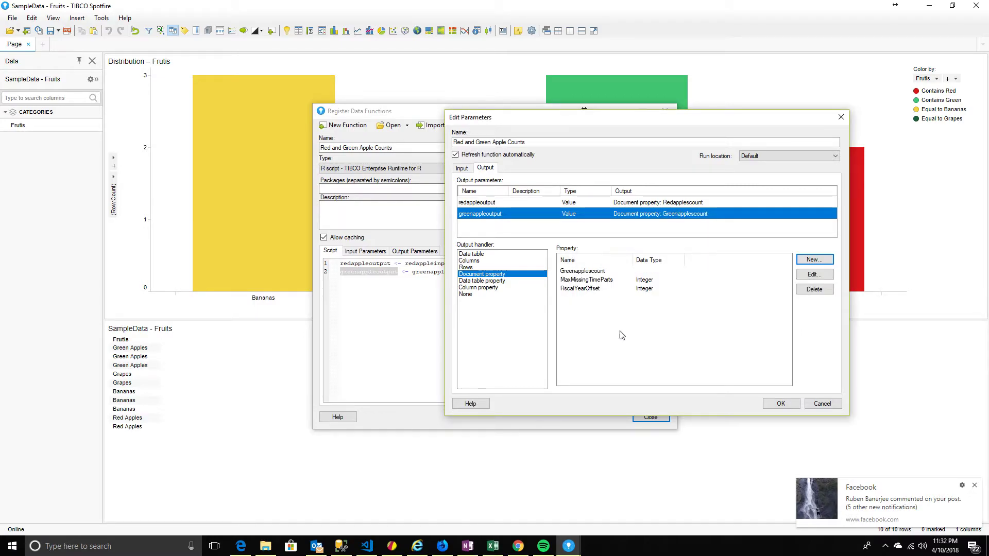
left_click(486, 205)
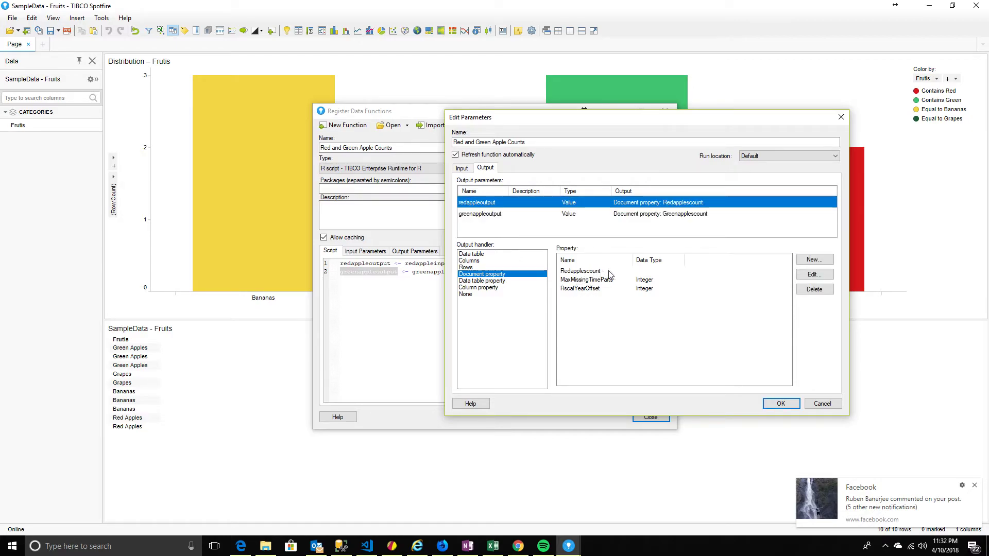
left_click(477, 215)
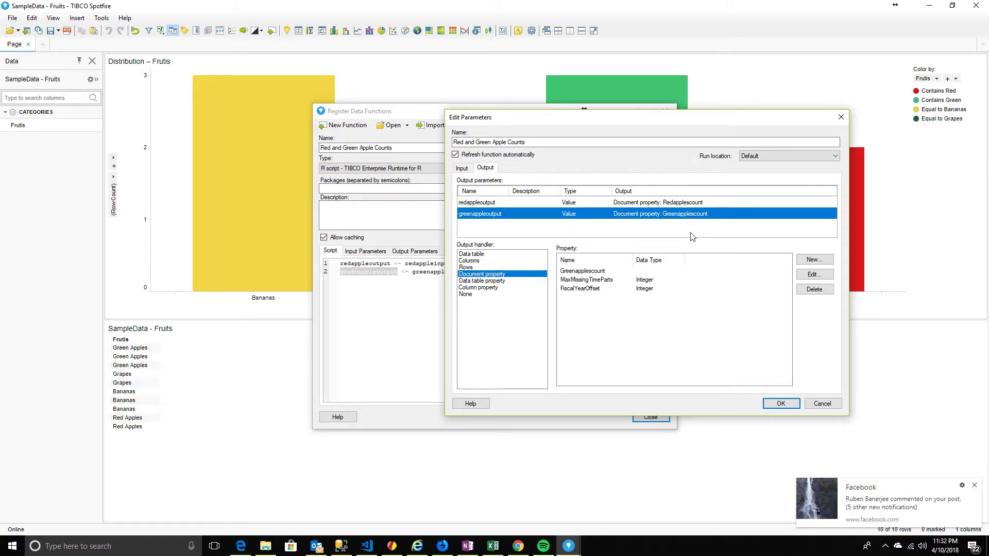
left_click(778, 403)
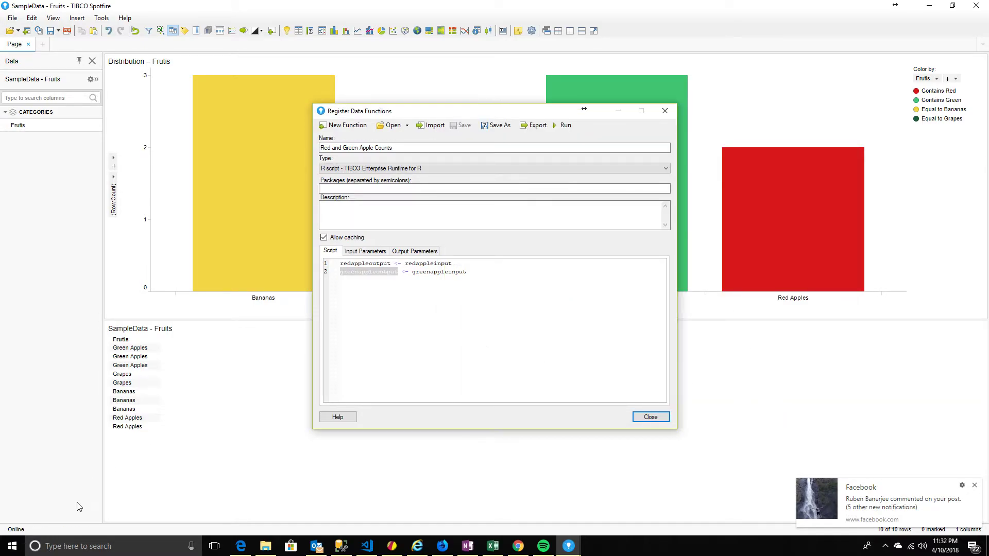
Step: Check the values of Redapplescount and Greenapplescount in the document properties, and close the data function dialogs
left_click(31, 18)
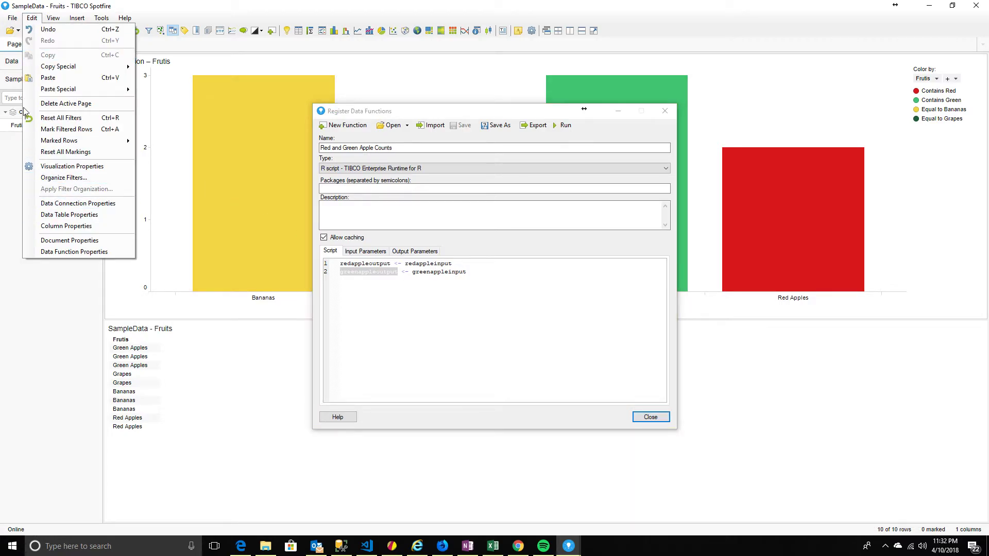
left_click(54, 240)
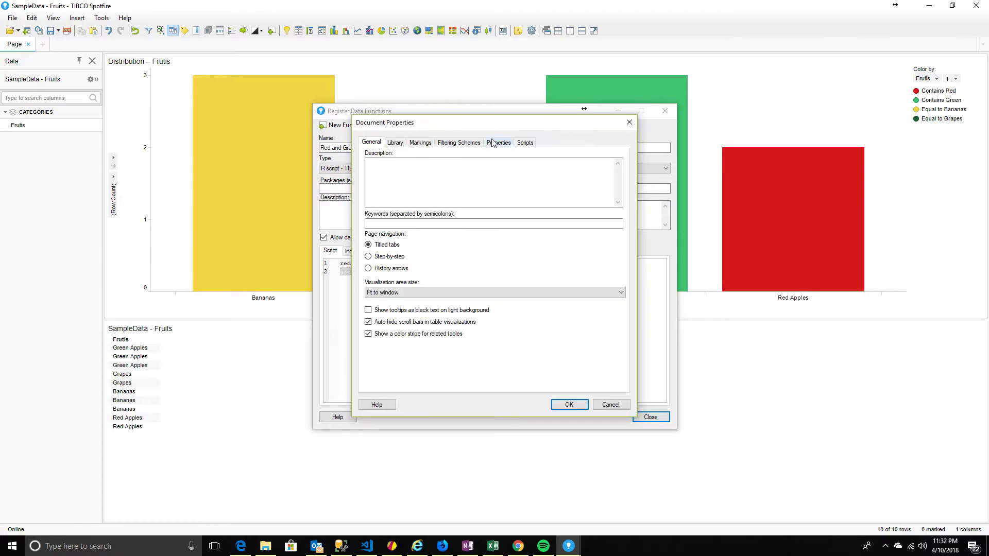
left_click(673, 151)
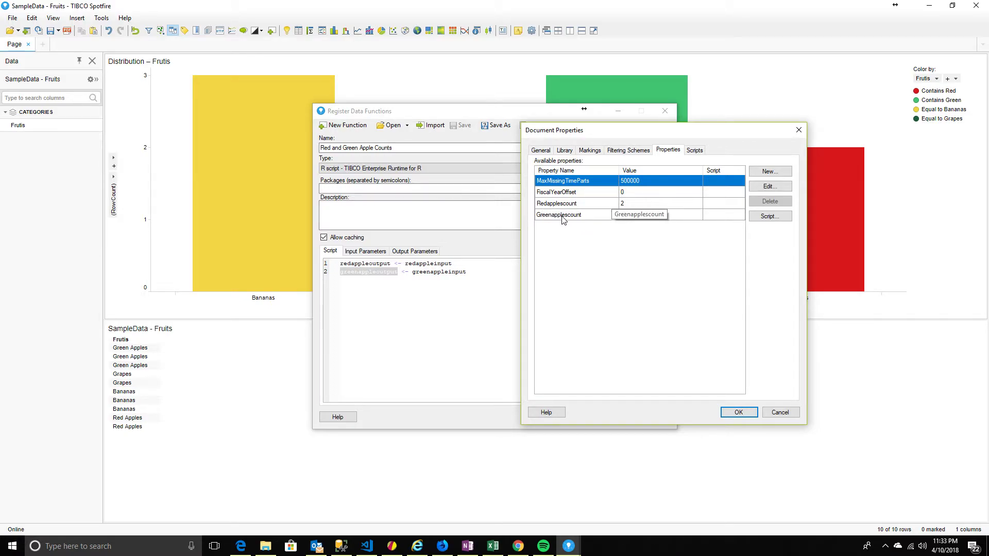
left_click(730, 415)
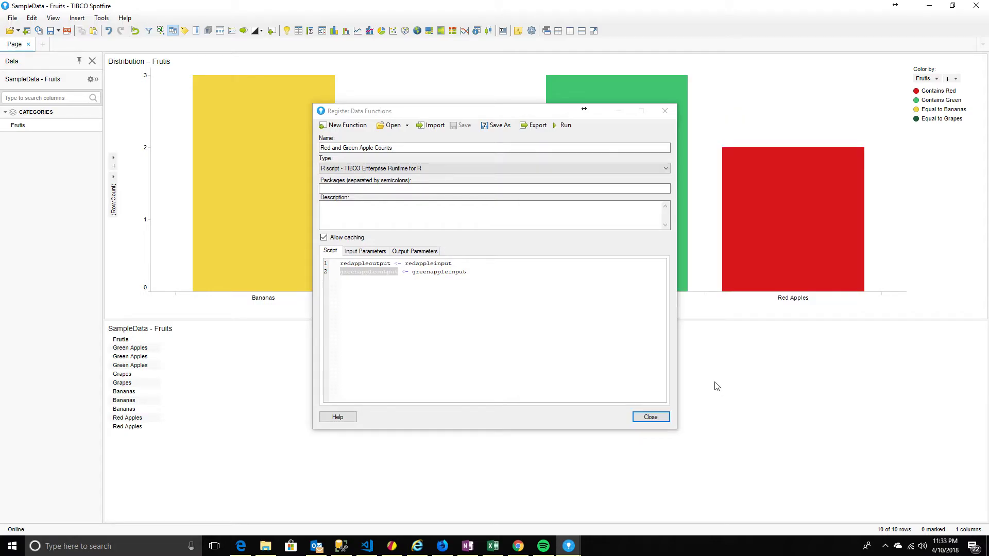
left_click(650, 417)
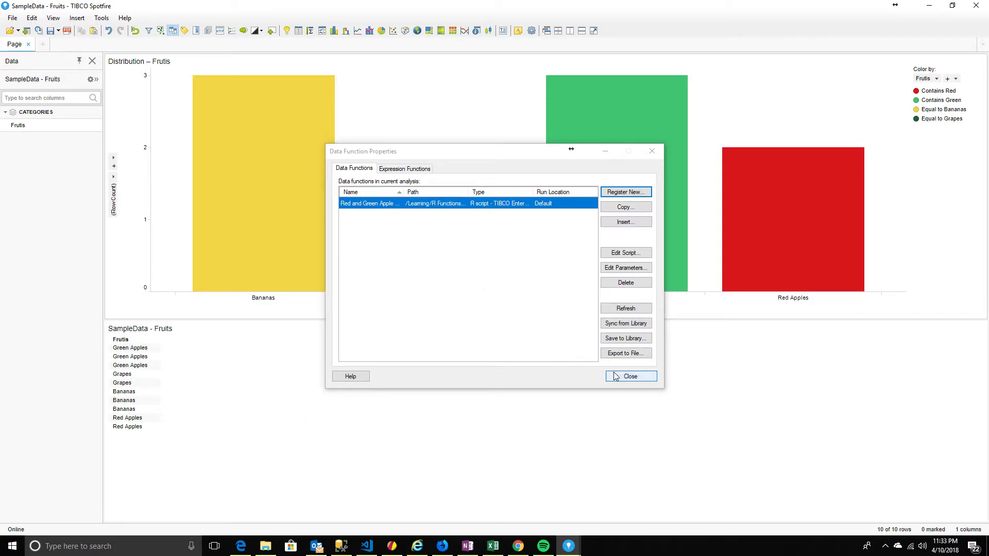
left_click(614, 377)
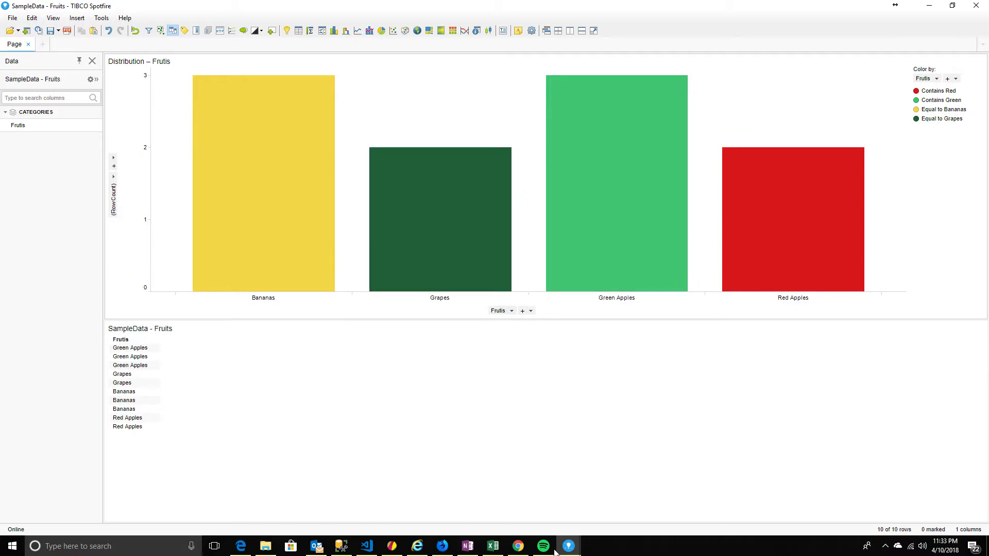
Step: Switch to Excel, copy the two Red Apples entries in A10:A11 into A12:A13 and save SampleData.xlsx
left_click(495, 545)
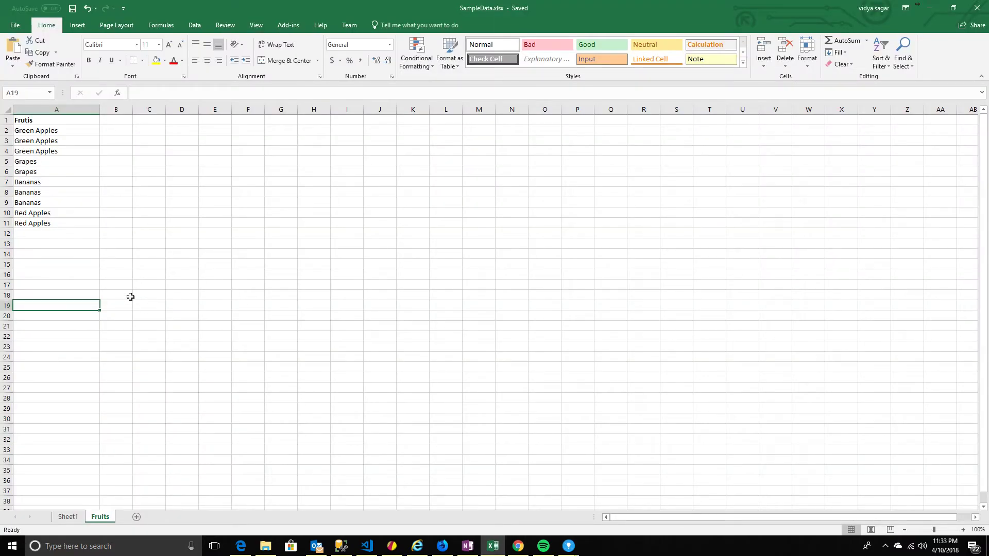
left_click_drag(25, 214, 26, 226)
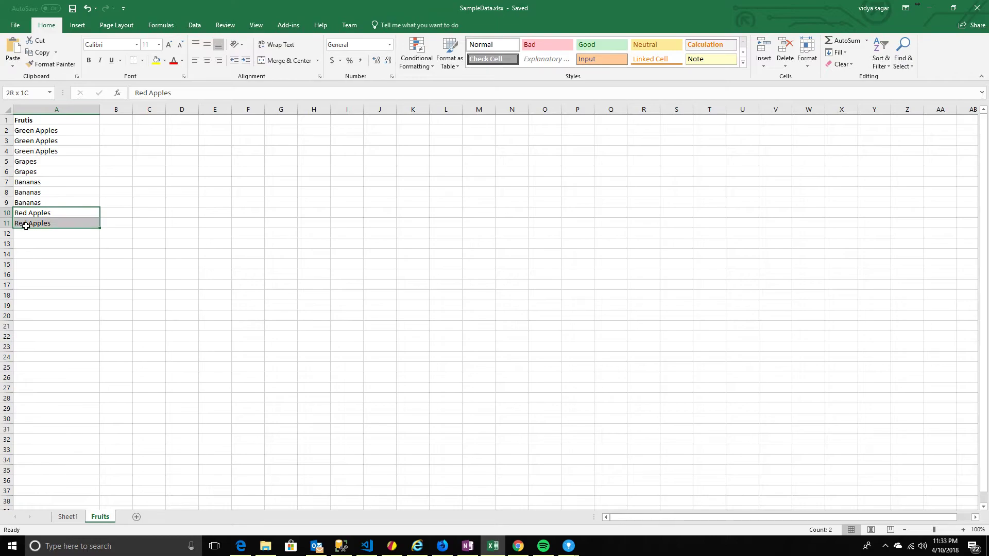
key("ctrl+c")
left_click(28, 233)
key("ctrl+v")
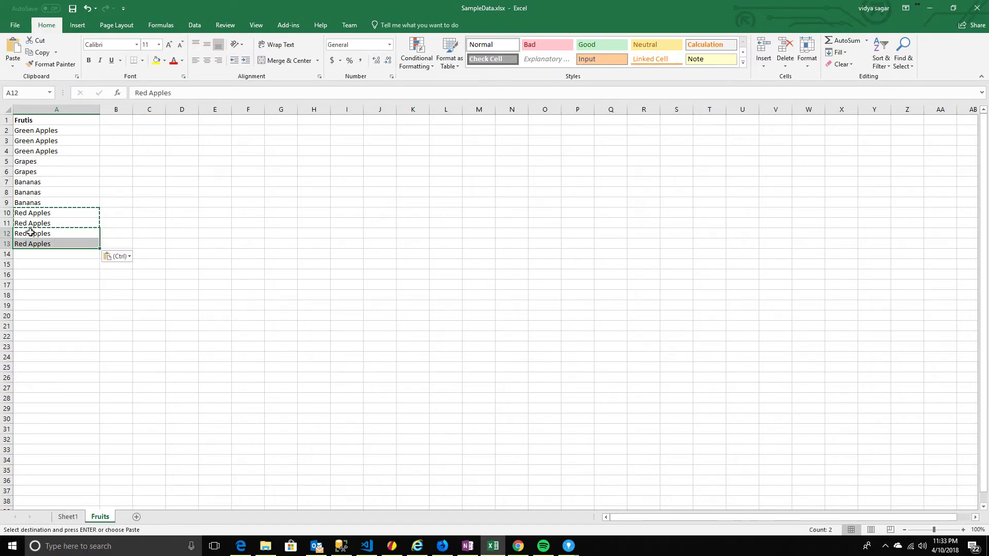
key("ctrl+s")
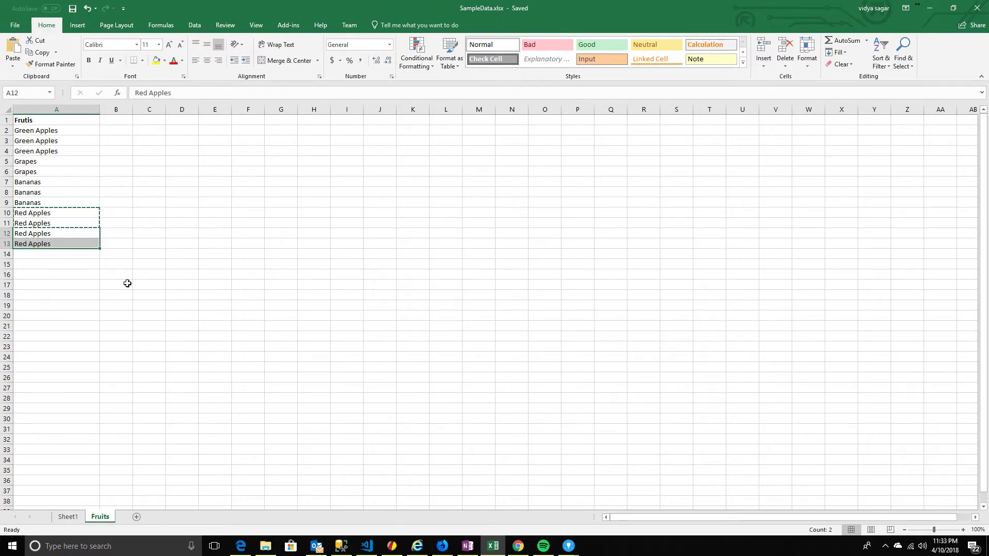
Step: Switch back to Spotfire and check the Redapplescount and Greenapplescount document properties against the reloaded fruit data
key("alt+Tab")
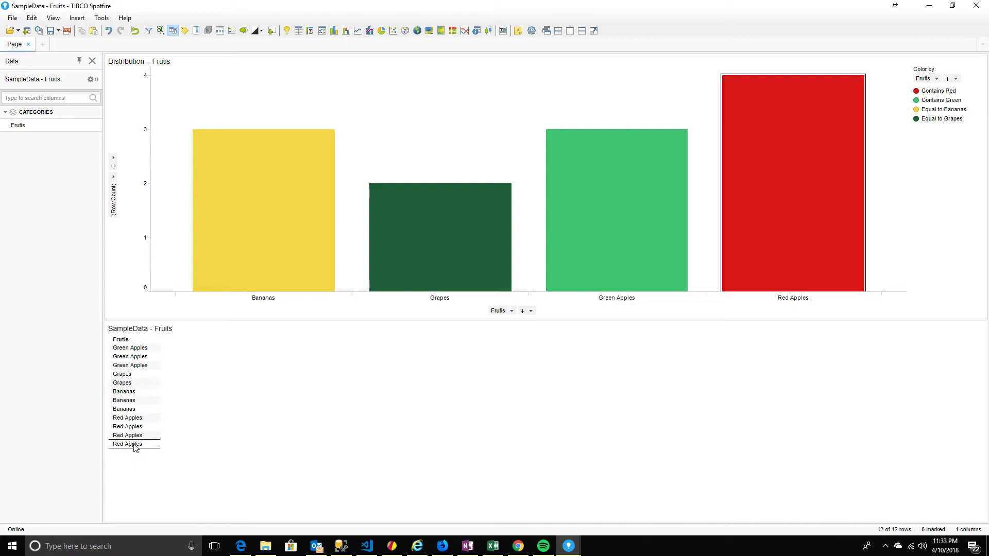
left_click(32, 17)
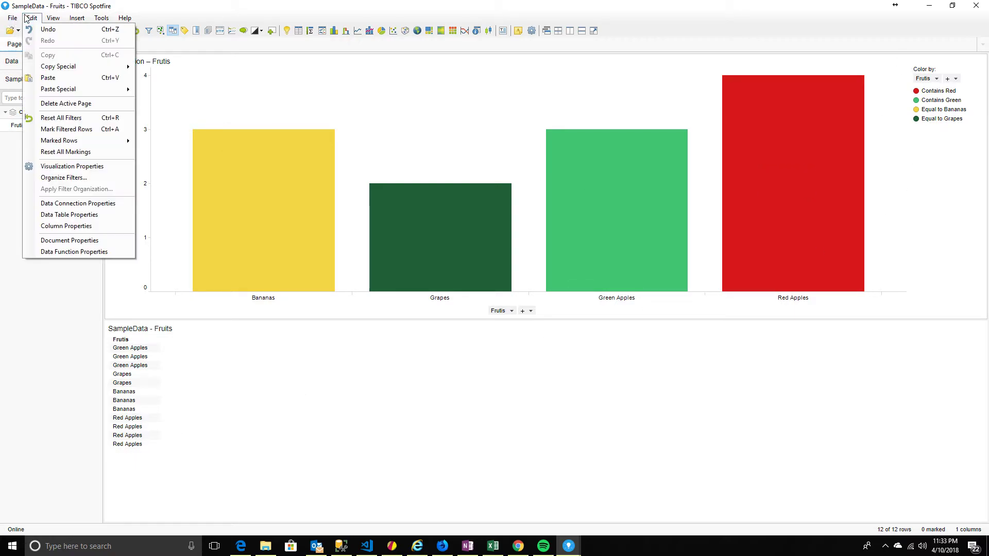
left_click(67, 240)
left_click(499, 143)
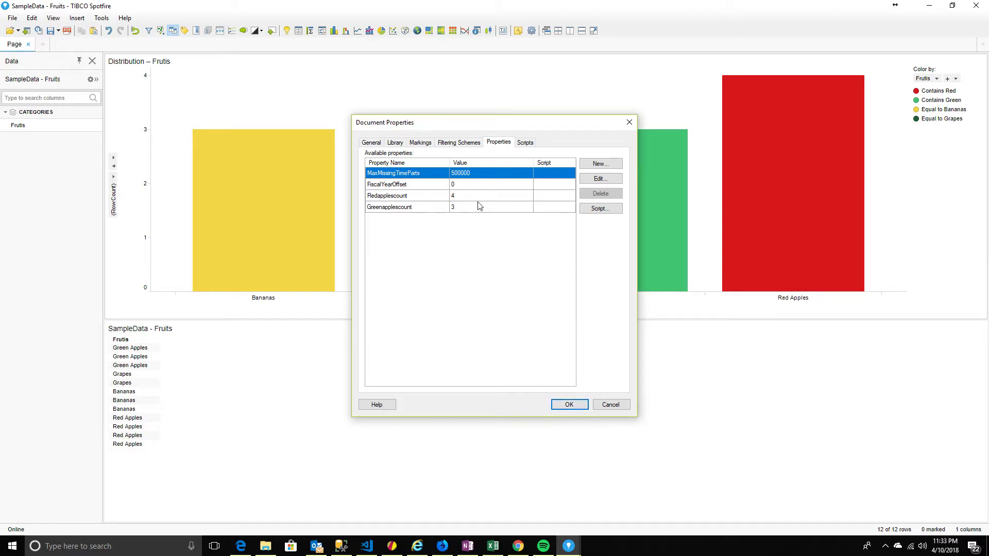
left_click(570, 407)
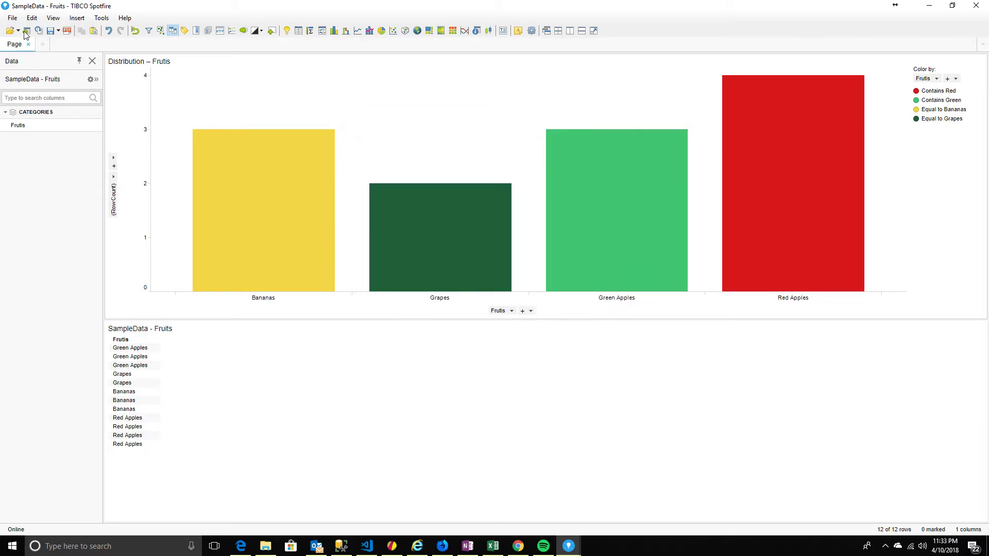
Step: Start registering a new R script data function named "Color Condition and Fixed values togeather"
left_click(31, 17)
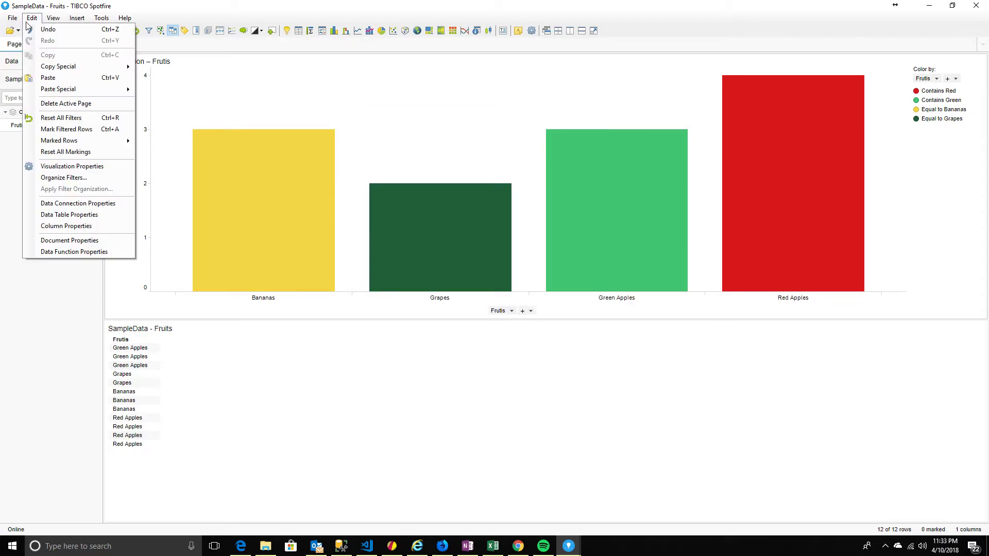
left_click(58, 252)
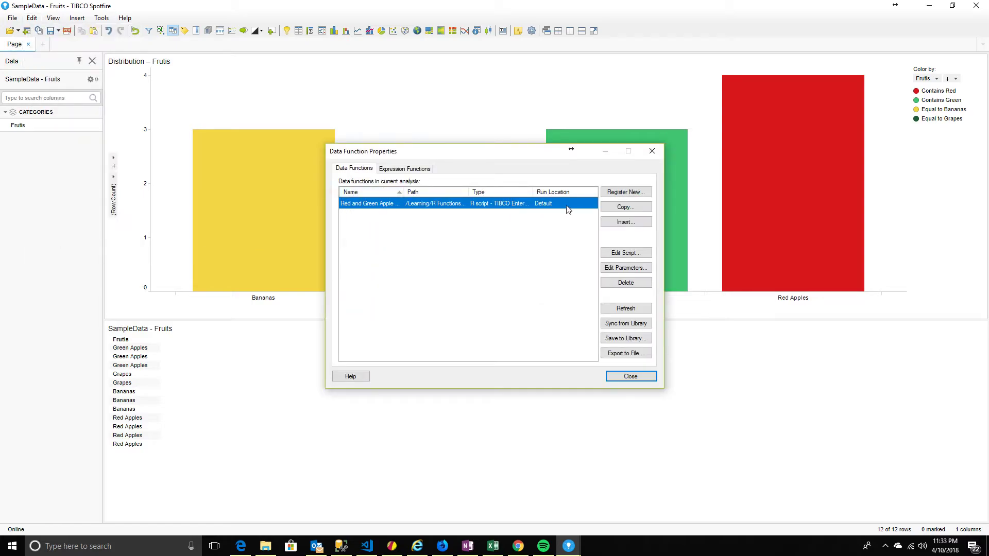
left_click(625, 192)
left_click_drag(435, 112, 559, 126)
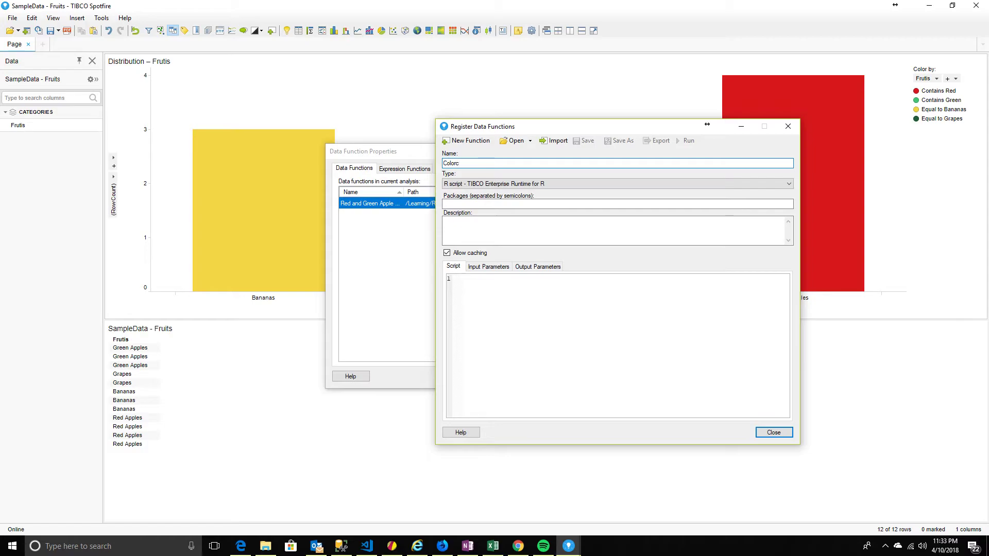
type("dition and Fix")
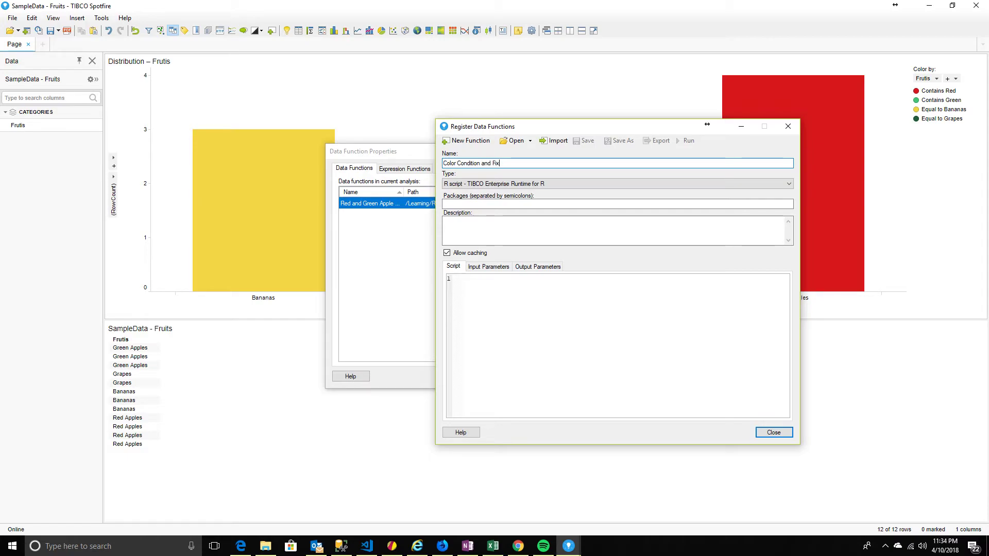
type("ed values togeather")
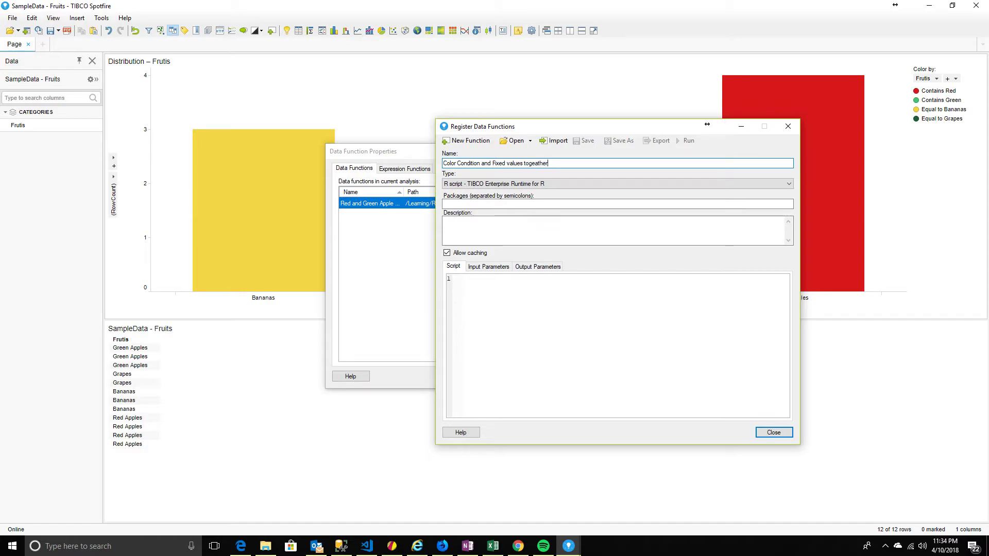
Step: Write the script line "output <- input" for the new data function
left_click(533, 295)
type("output ")
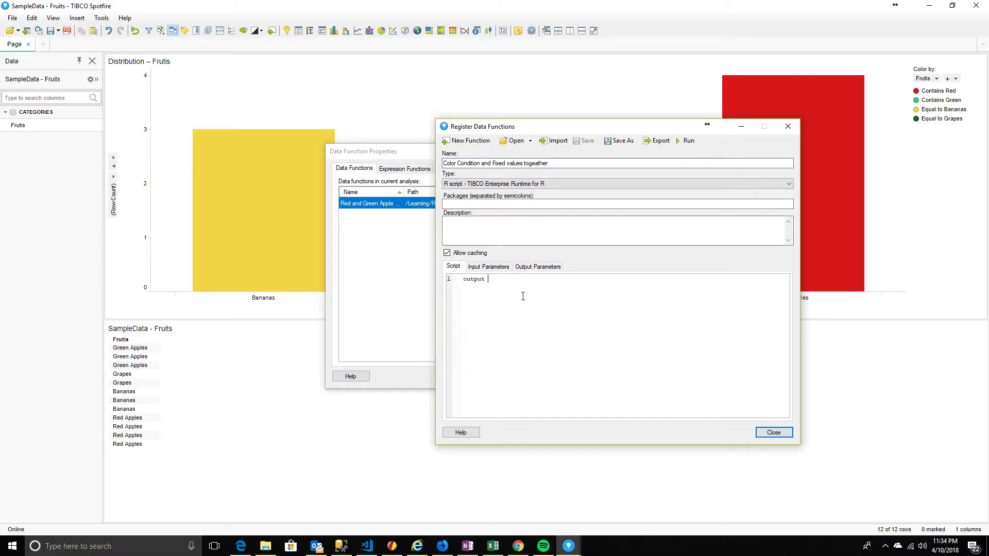
type("<- input")
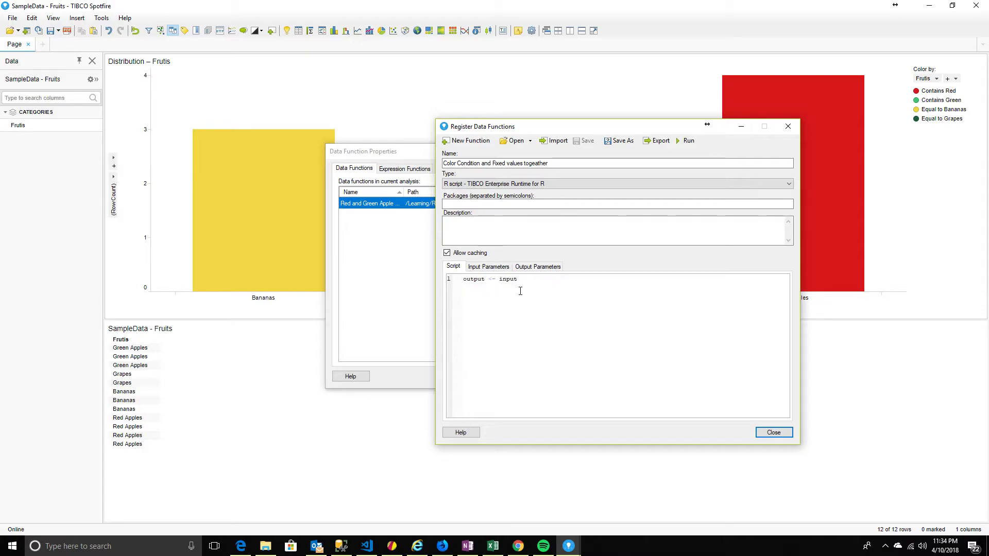
Step: Add an input parameter named "input" of type Column that allows the String data type
double_click(506, 280)
left_click(489, 267)
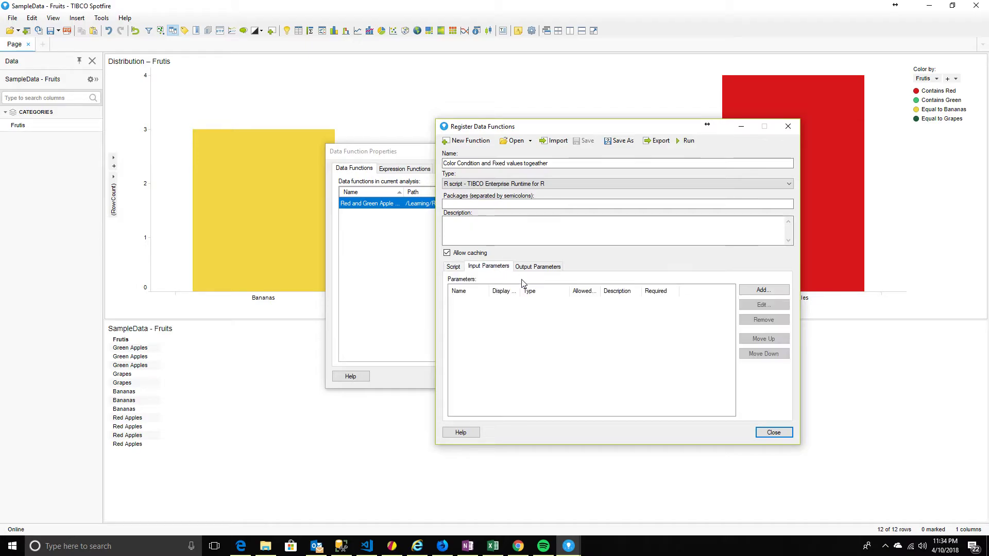
left_click(764, 289)
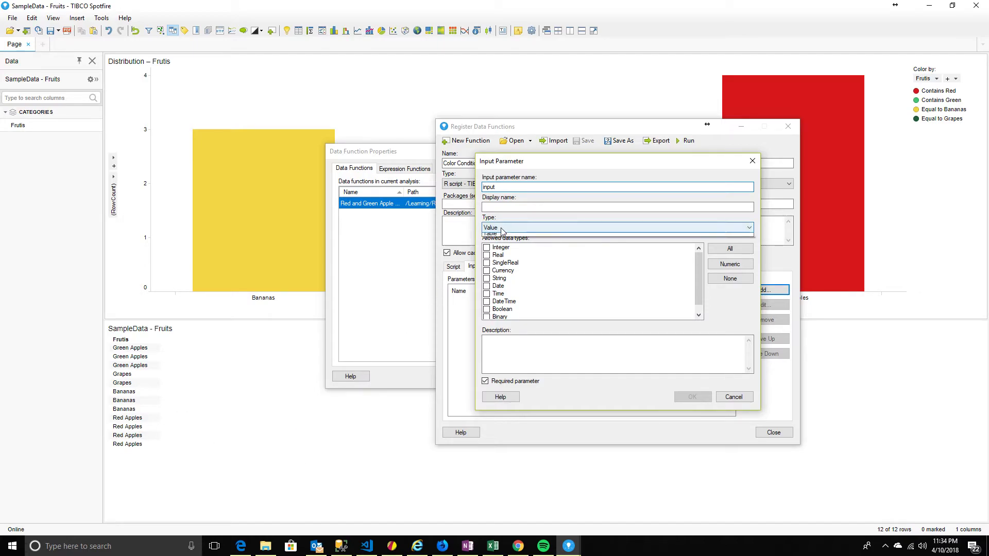
left_click(501, 229)
left_click(495, 244)
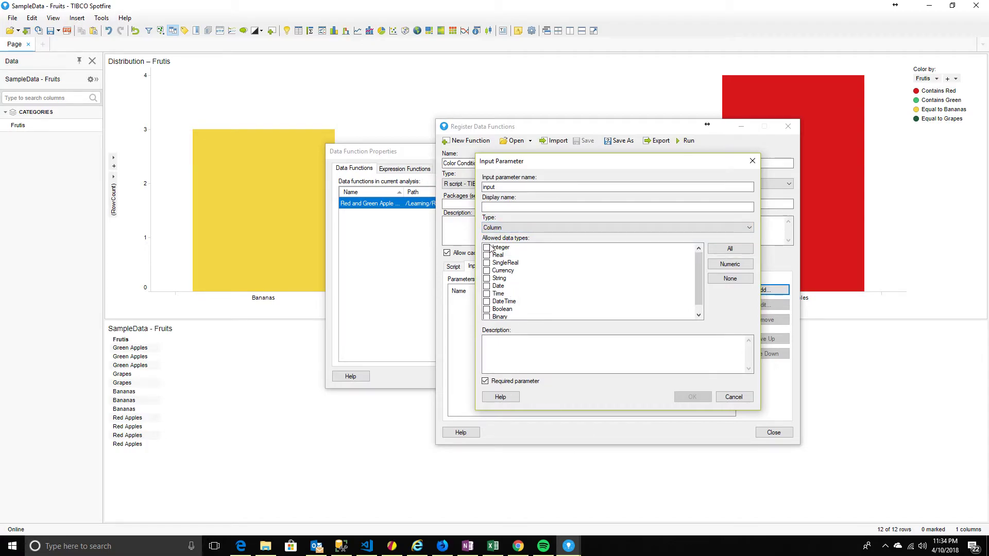
left_click(486, 279)
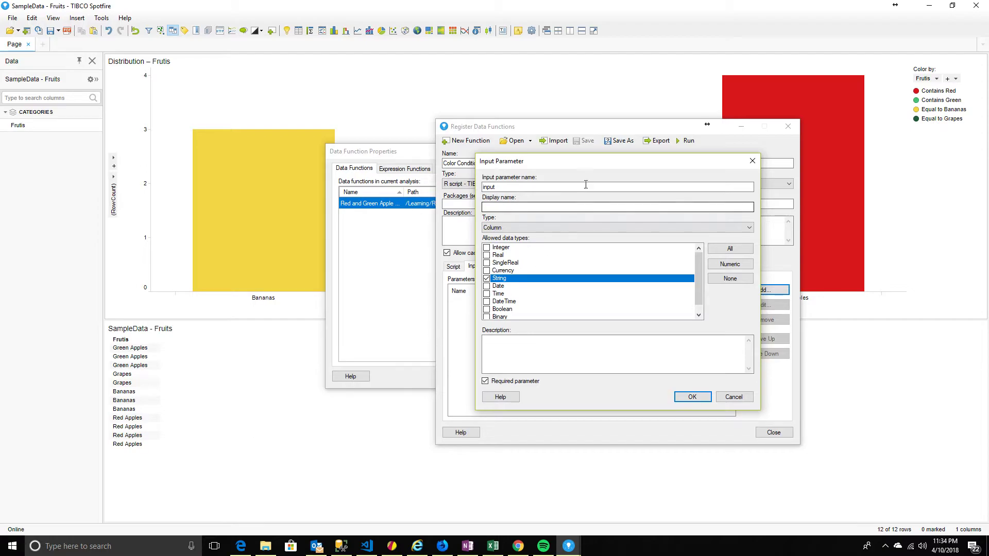
left_click_drag(590, 171, 518, 179)
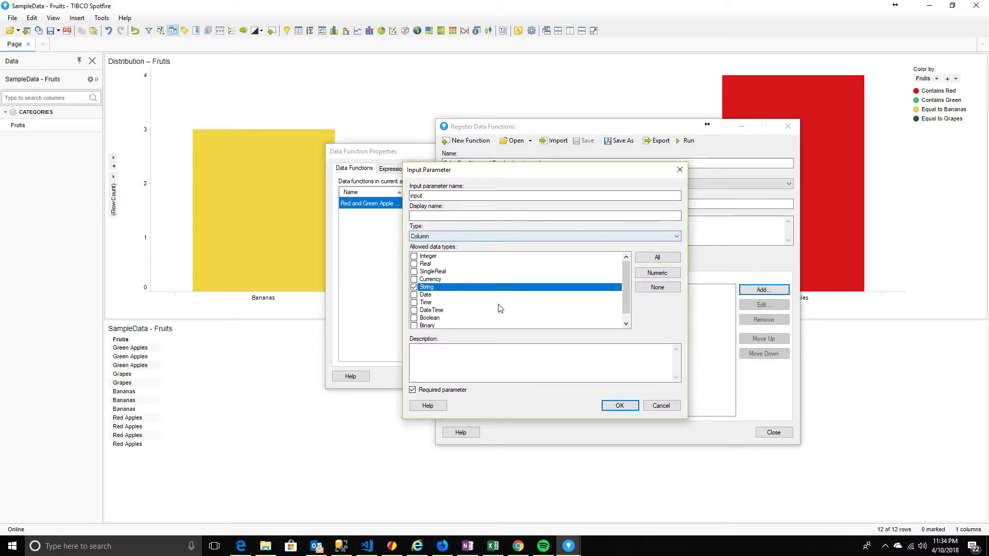
left_click(617, 407)
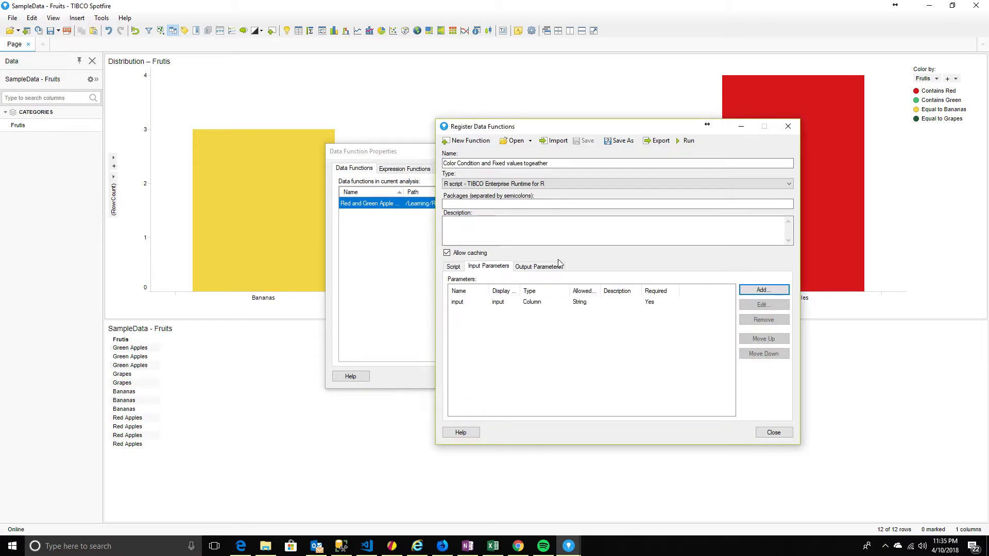
Step: Add an output parameter named "output" of type Table, reusing the name from the script
left_click(455, 267)
double_click(473, 279)
key("ctrl+c")
left_click(535, 267)
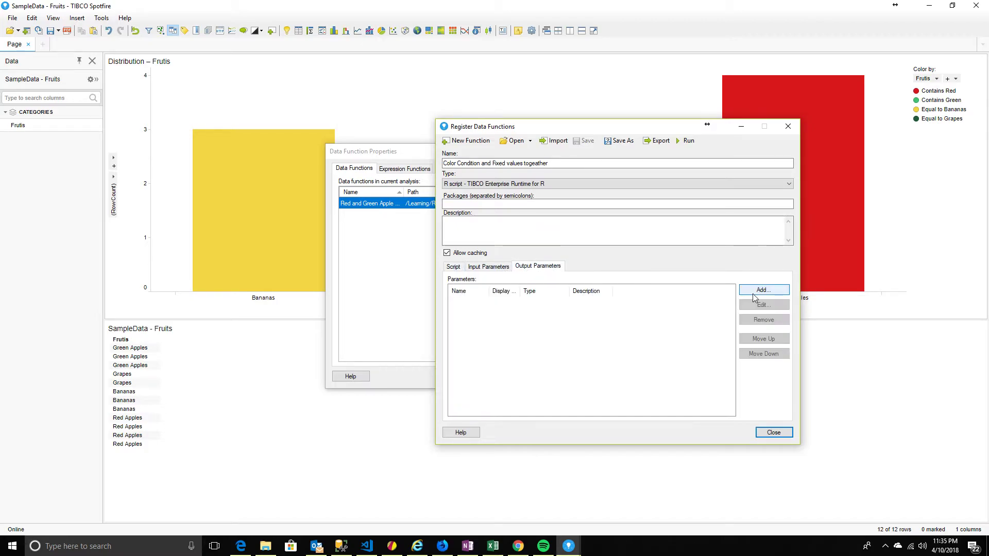
left_click(757, 291)
key("ctrl+v")
left_click(680, 269)
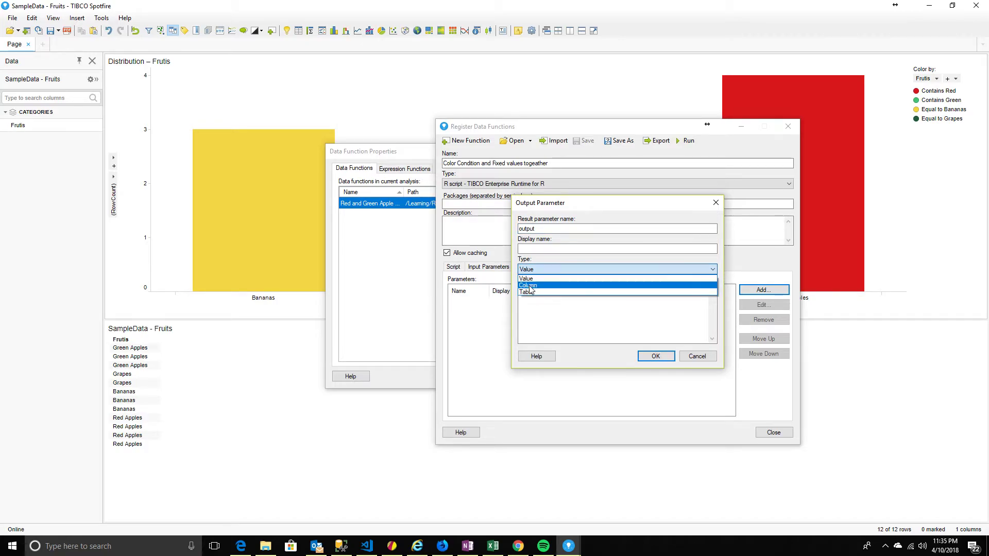
left_click(529, 292)
left_click(530, 292)
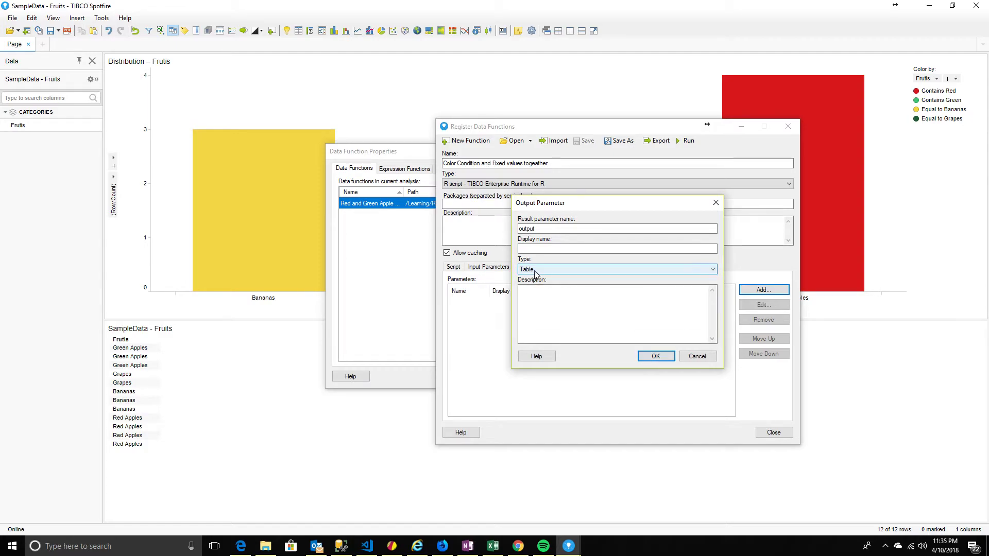
left_click(648, 354)
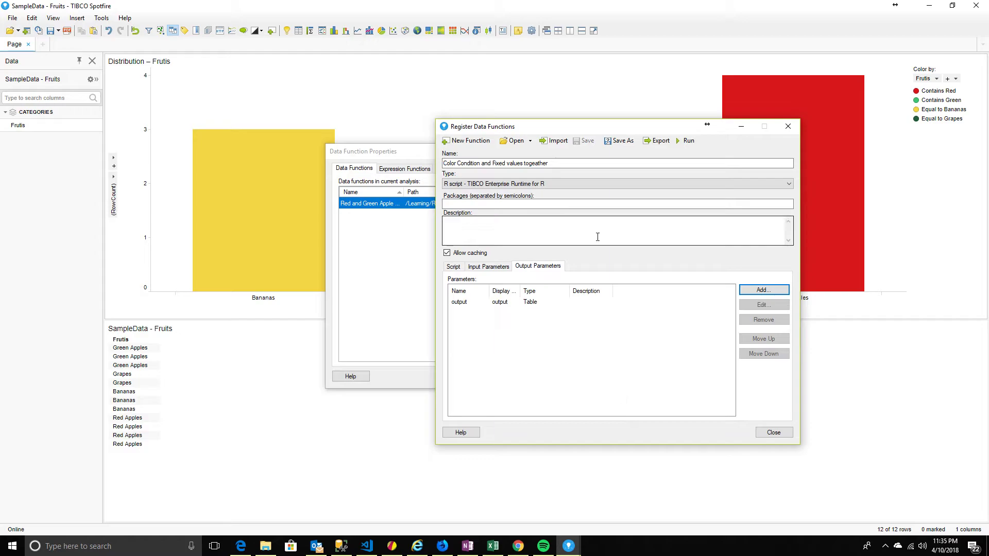
Step: Save the data function to the library's Learning / R Functions folder, and run it with automatic refresh enabled
left_click(621, 141)
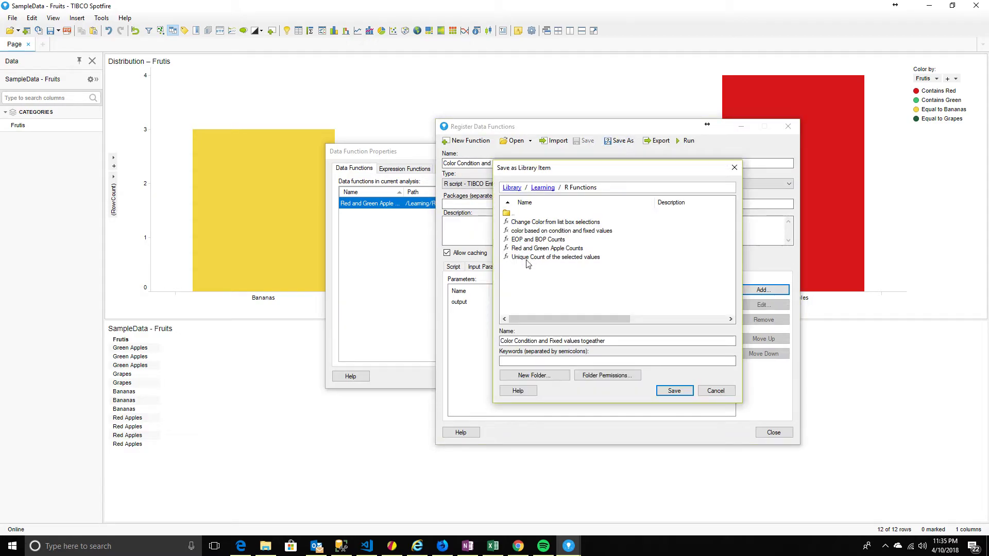
left_click(672, 392)
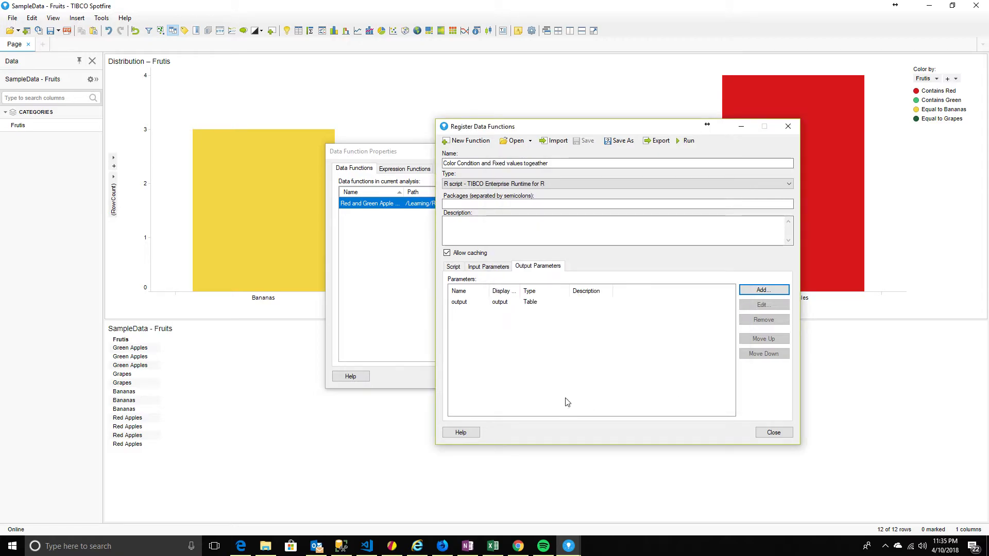
left_click(689, 140)
left_click_drag(451, 122, 592, 111)
left_click(443, 145)
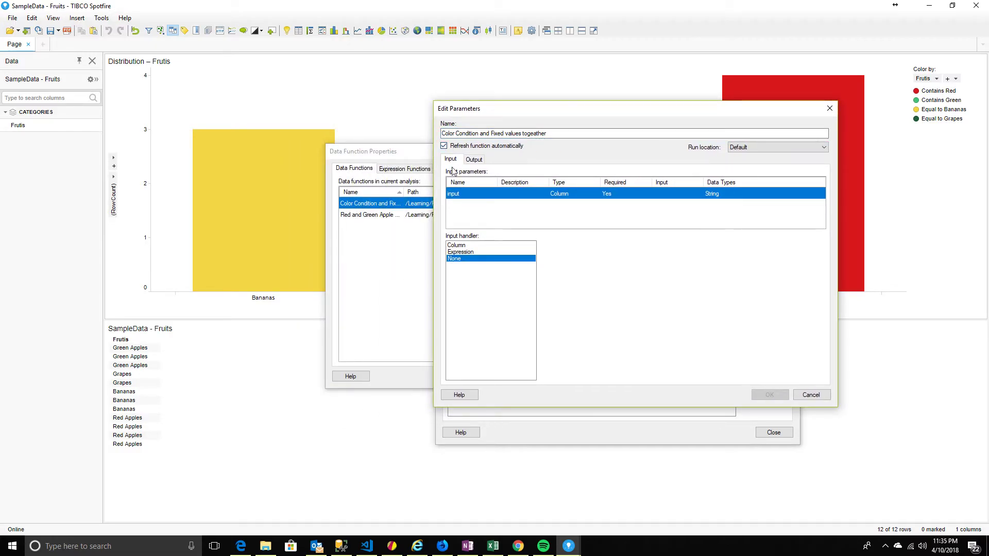
Step: Use an expression on SampleData - Fruits as the input, inserting the recent case expression covering Green Apples, Grapes, Bananas and the apple-count comparisons
left_click(462, 252)
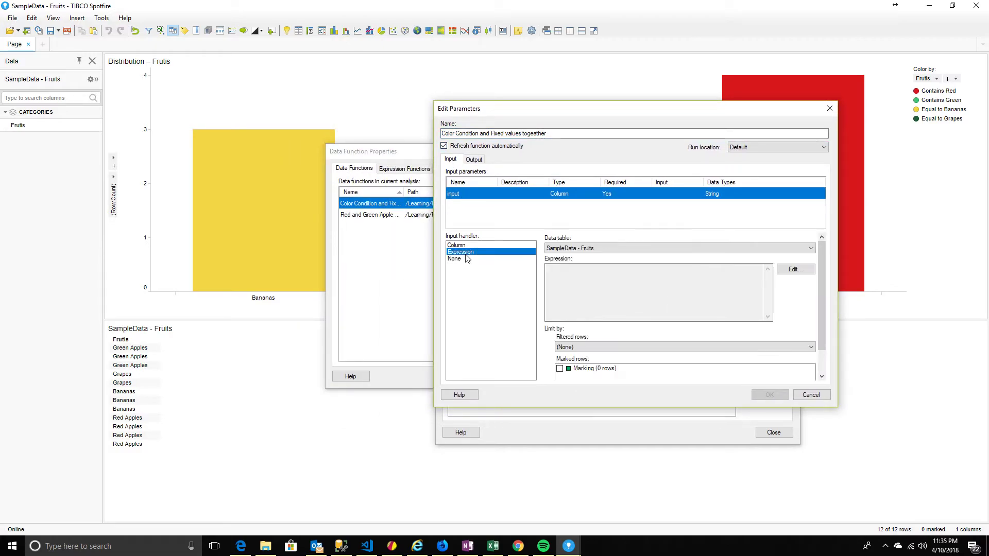
left_click(795, 269)
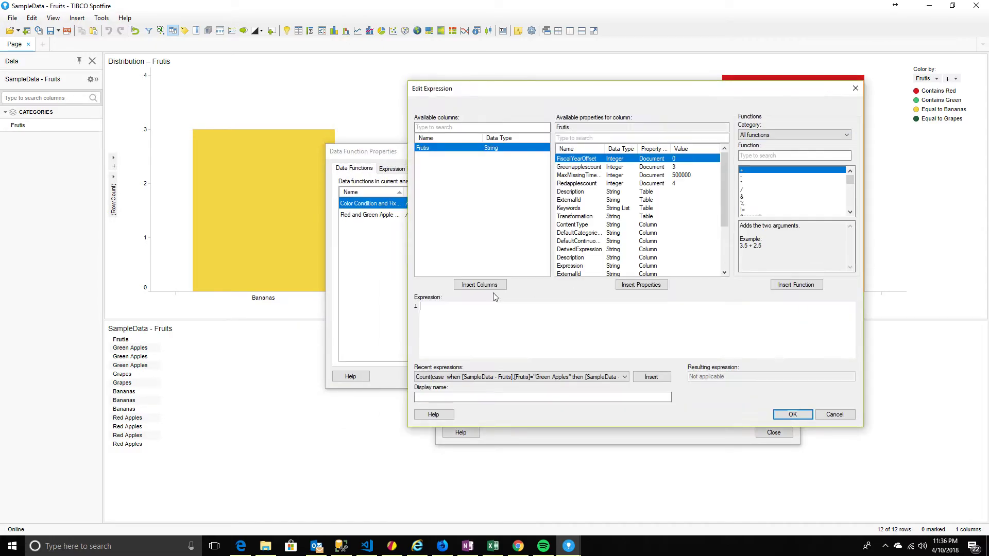
left_click(606, 376)
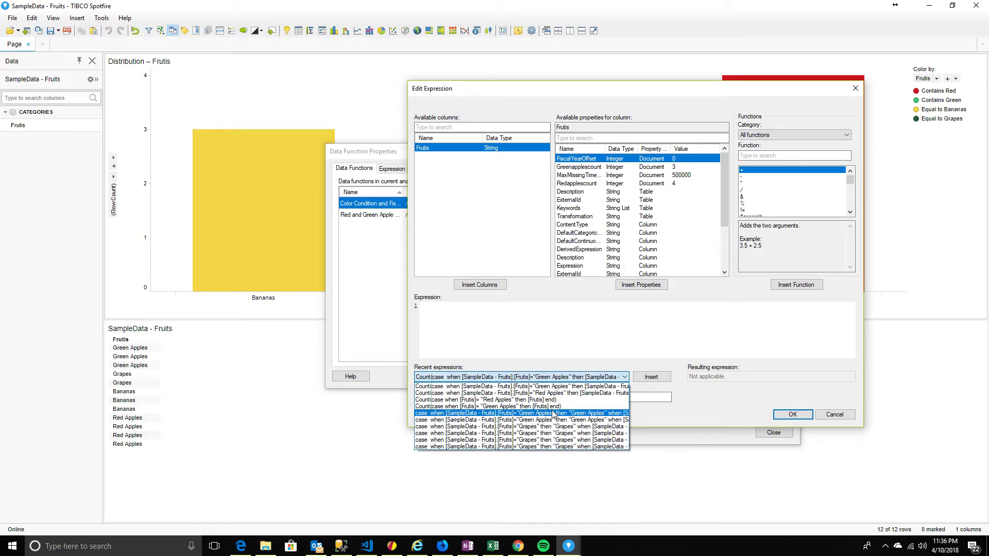
left_click(553, 413)
left_click(650, 377)
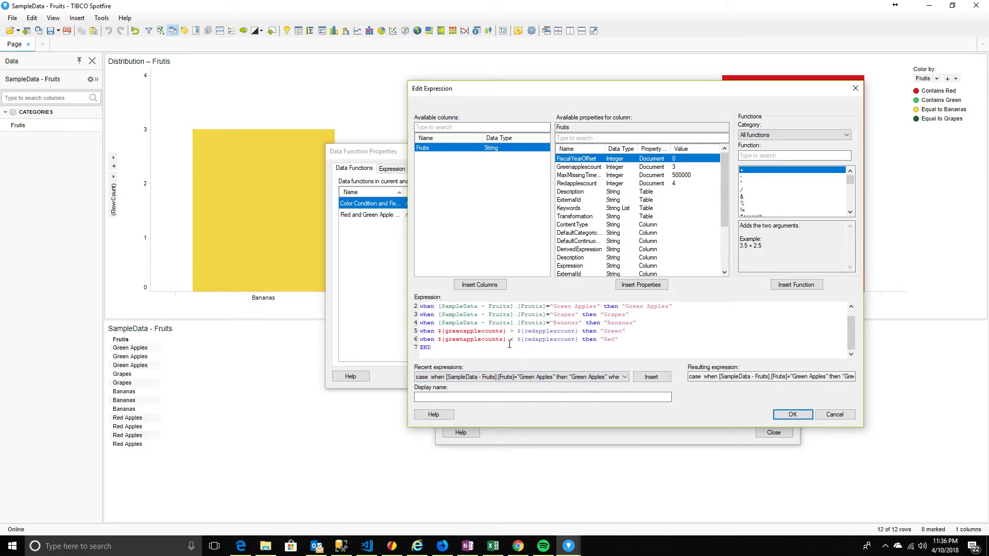
left_click_drag(644, 91, 650, 83)
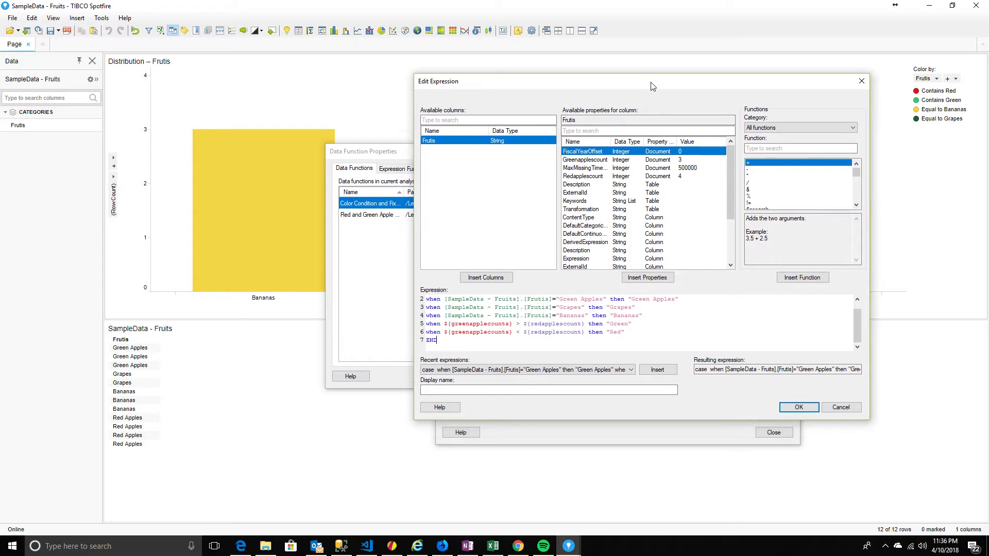
scroll(510, 340, "up", 1)
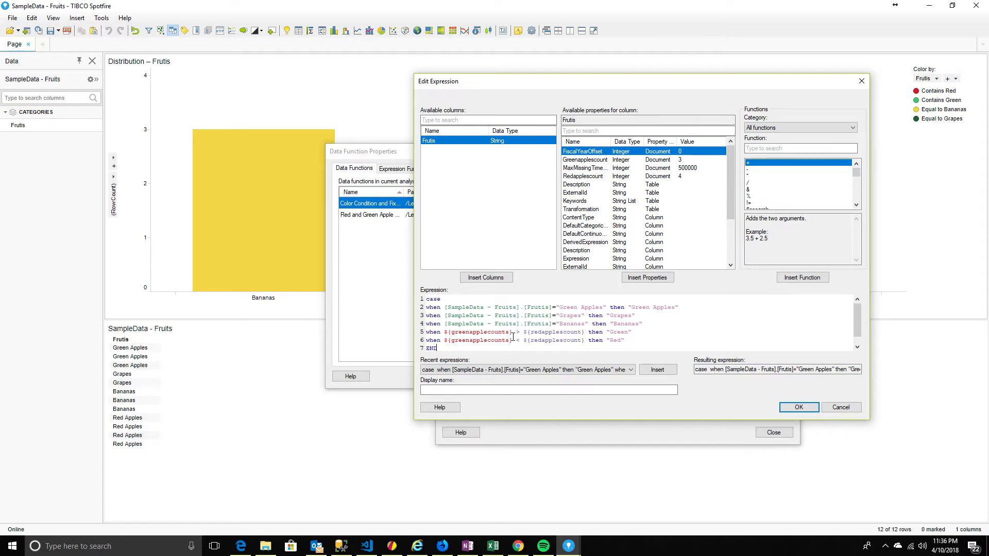
Step: Replace ${greenapplecounts} in the "Green" condition with the Greenapplescount document property and check the resulting expression
left_click_drag(514, 332, 446, 336)
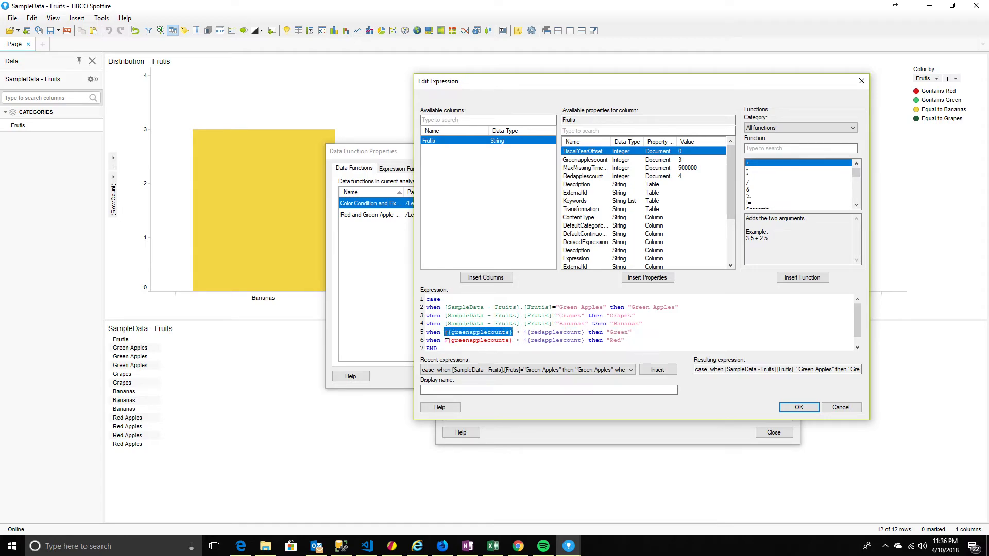
key("Delete")
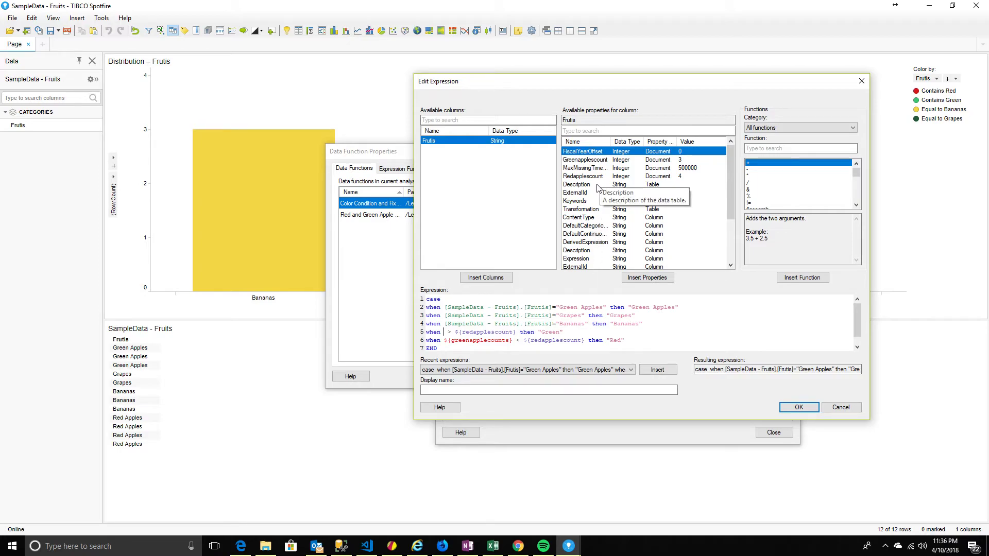
left_click(590, 160)
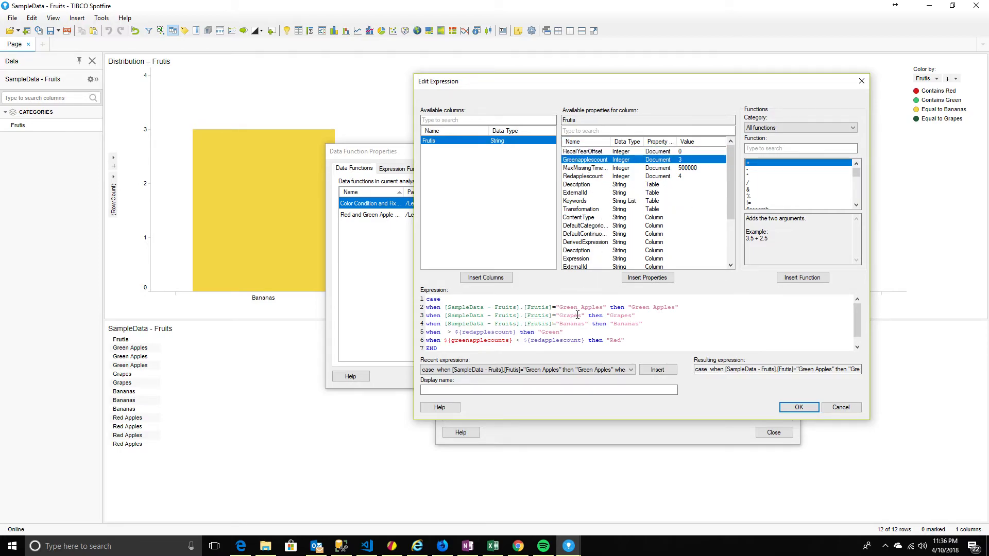
left_click(648, 278)
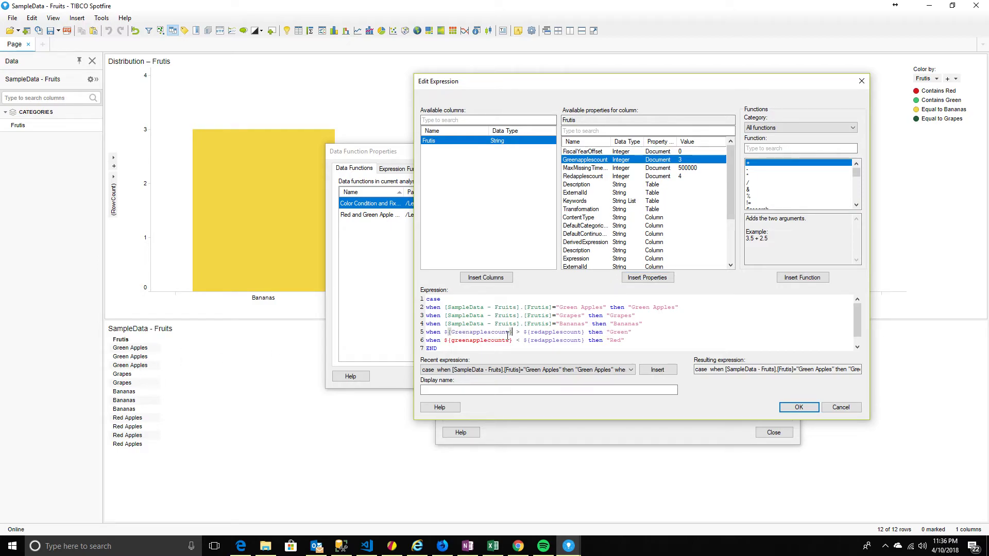
left_click_drag(721, 369, 876, 371)
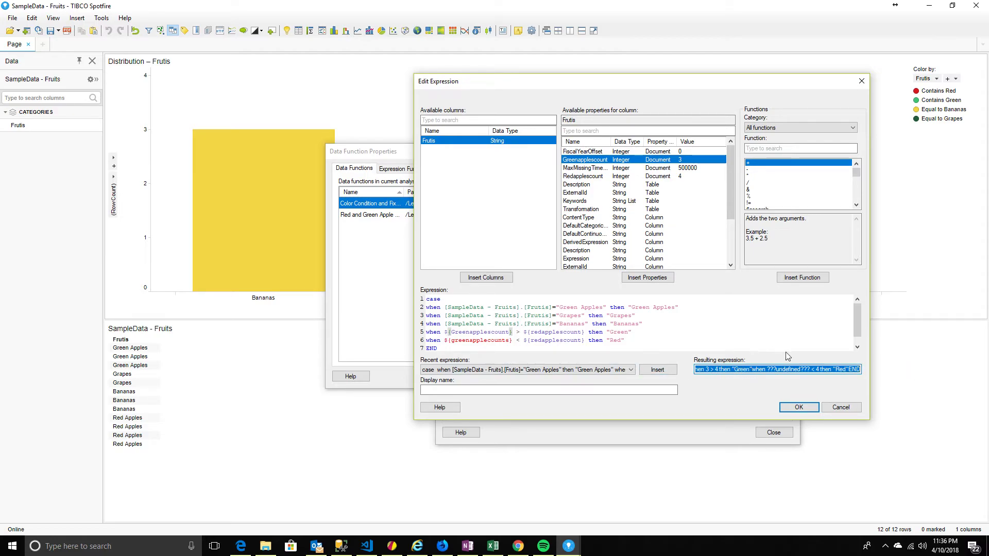
left_click(765, 371)
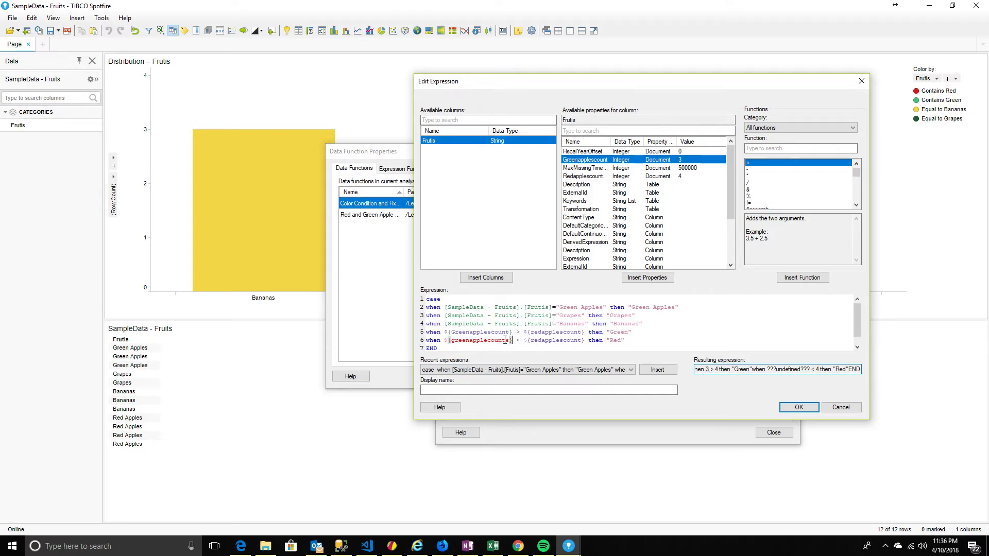
Step: Replace ${greenapplecounts} in the "Red" condition with the Greenapplescount property, check the resulting expression and accept it
double_click(448, 340)
key("Delete")
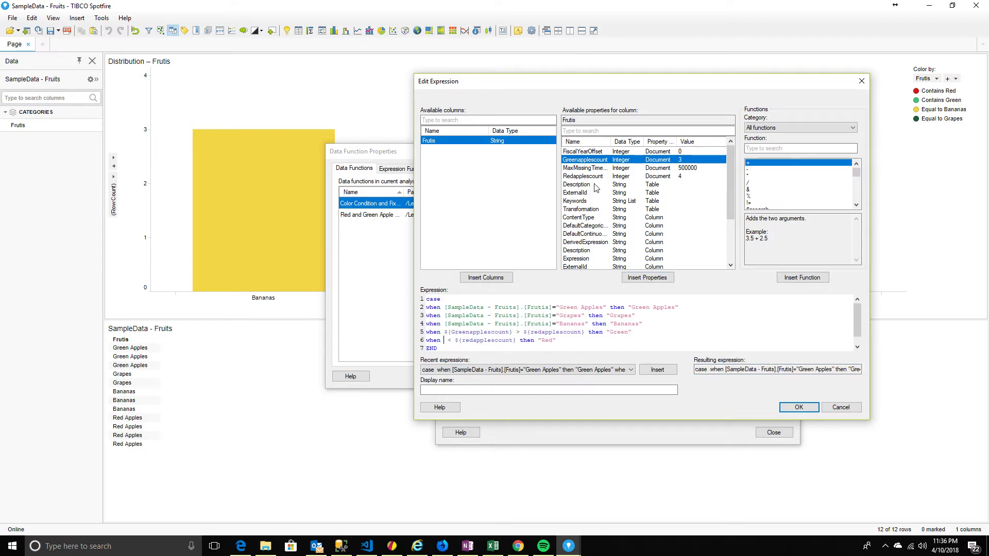
left_click(648, 278)
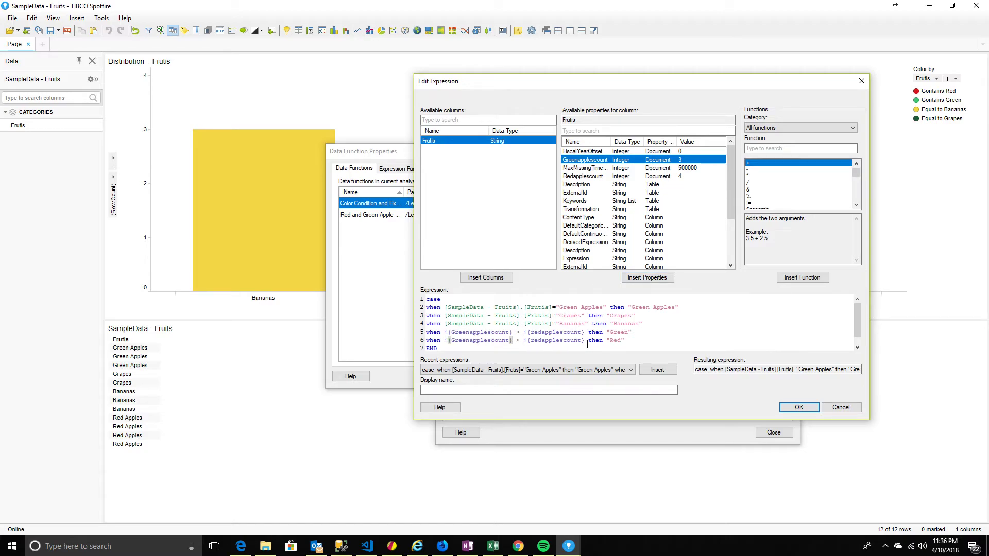
left_click(826, 370)
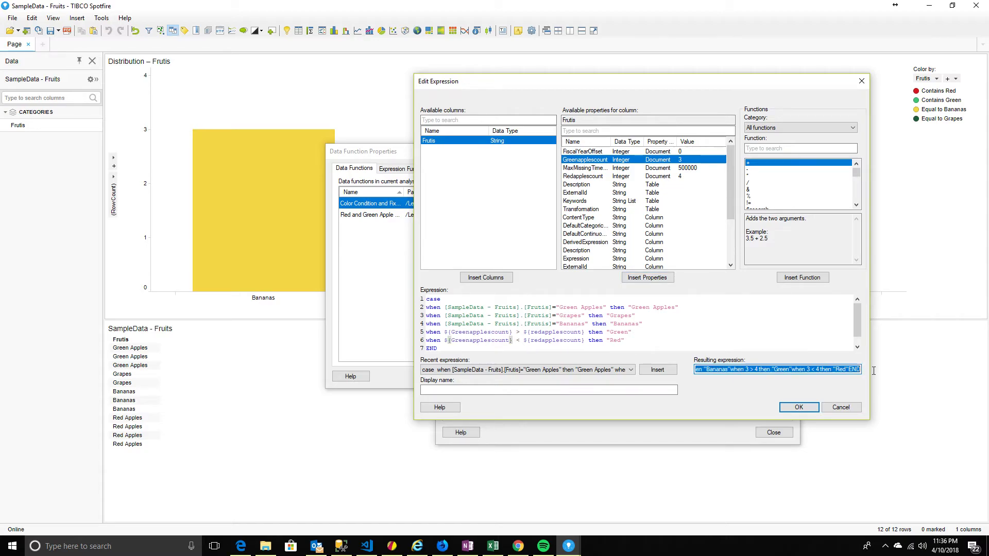
left_click(810, 370)
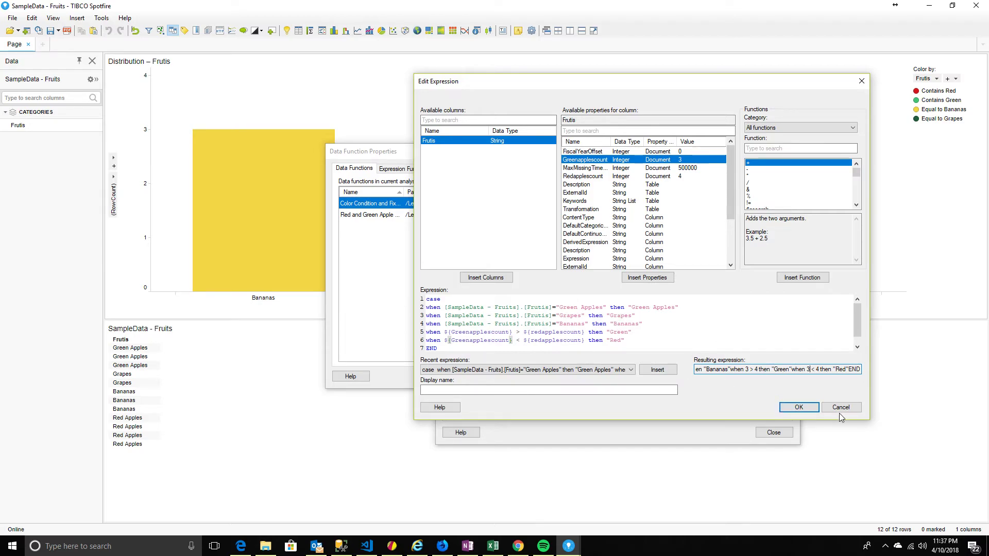
left_click(805, 411)
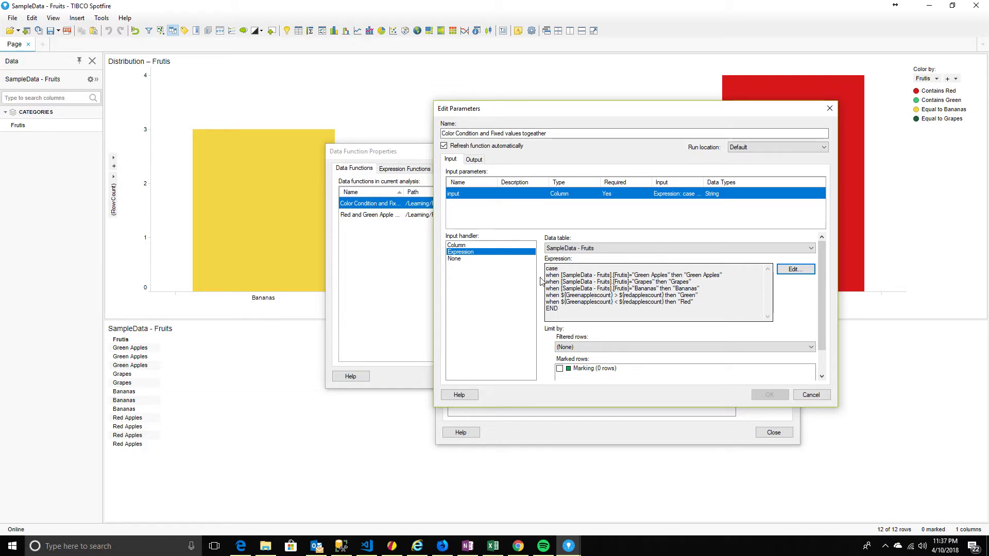
Step: Send the output parameter to a new data table named "output" and apply the parameter settings
left_click(474, 159)
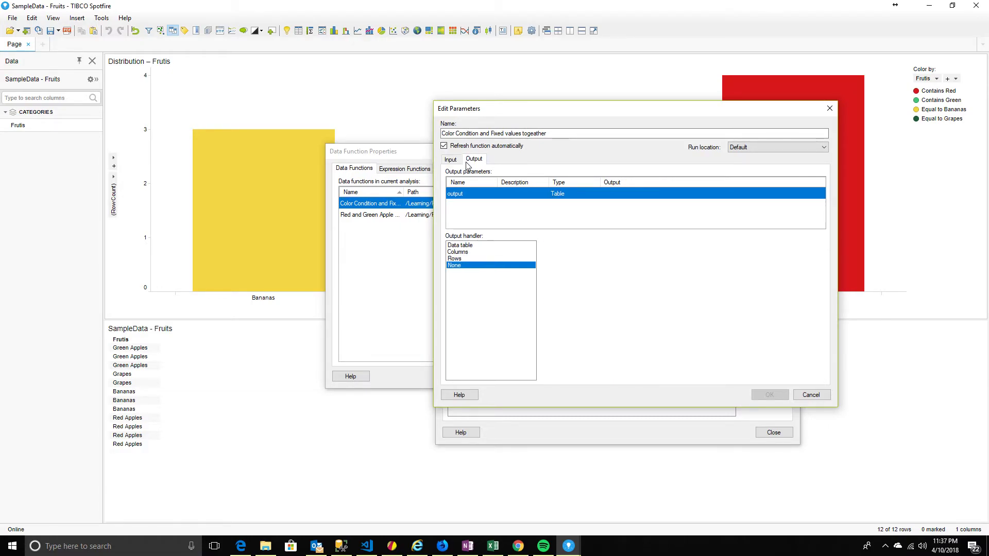
left_click(464, 245)
double_click(576, 250)
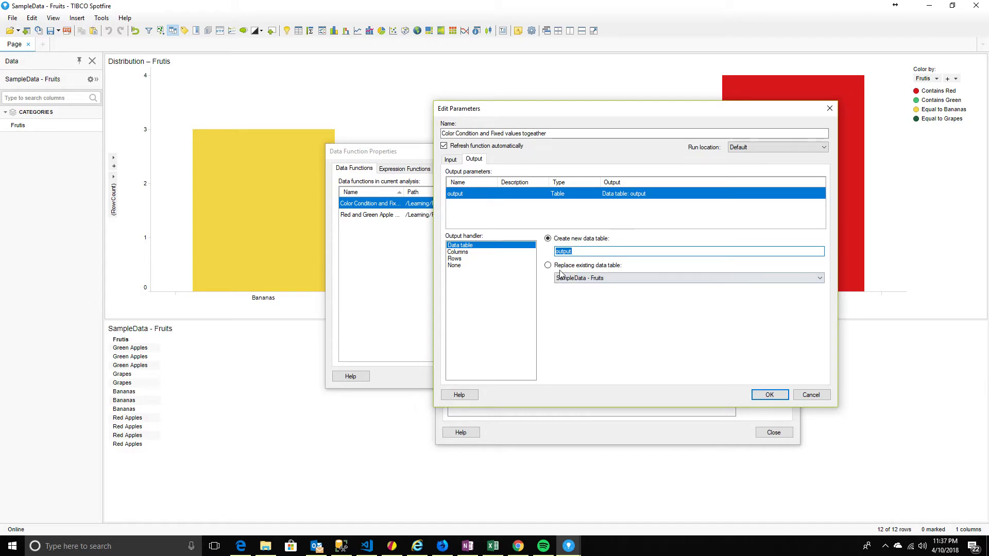
left_click(767, 394)
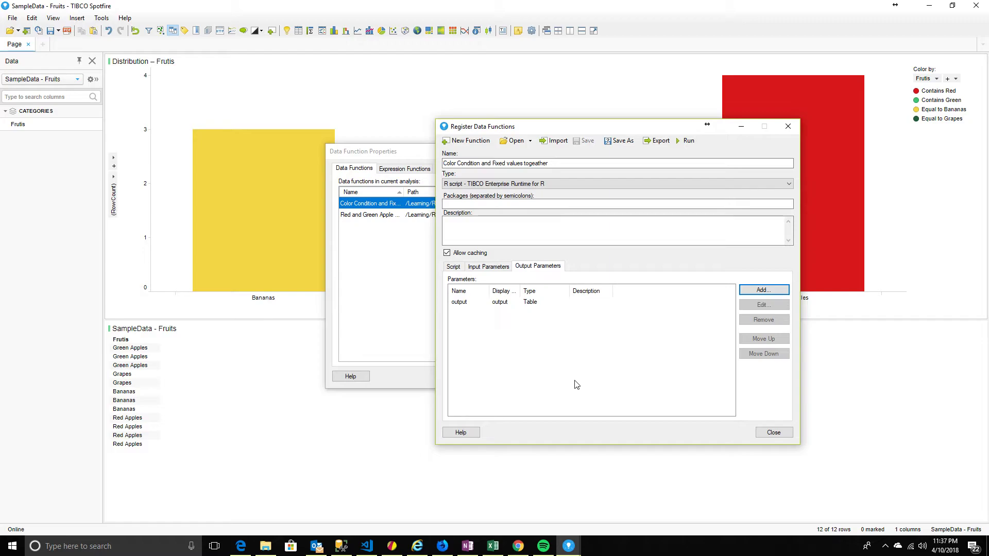
Step: Close the data function dialogs and add another table visualization to the page
left_click(762, 436)
left_click(763, 436)
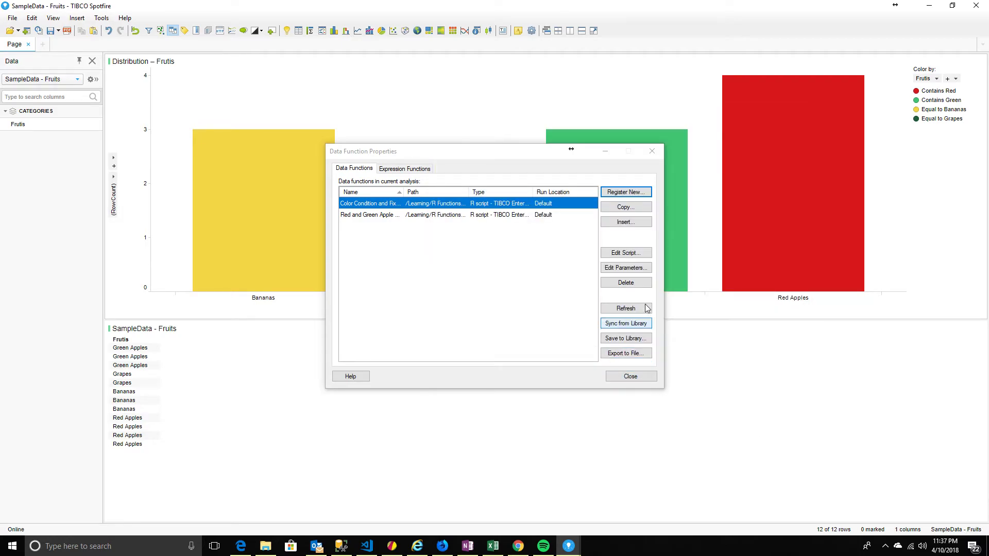
left_click(625, 380)
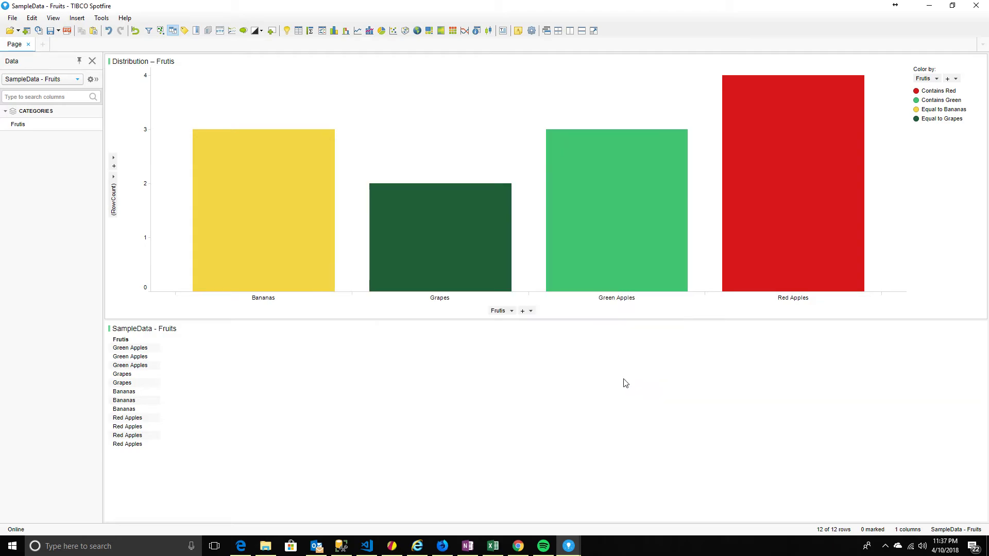
left_click(272, 32)
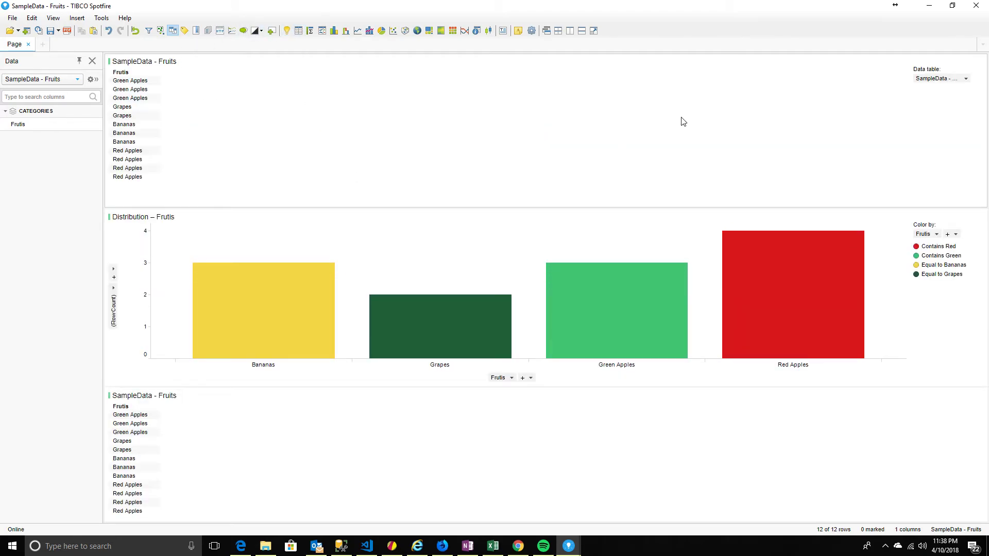
Step: Check the available data tables, including the data table properties, and leave them without changes
left_click(966, 78)
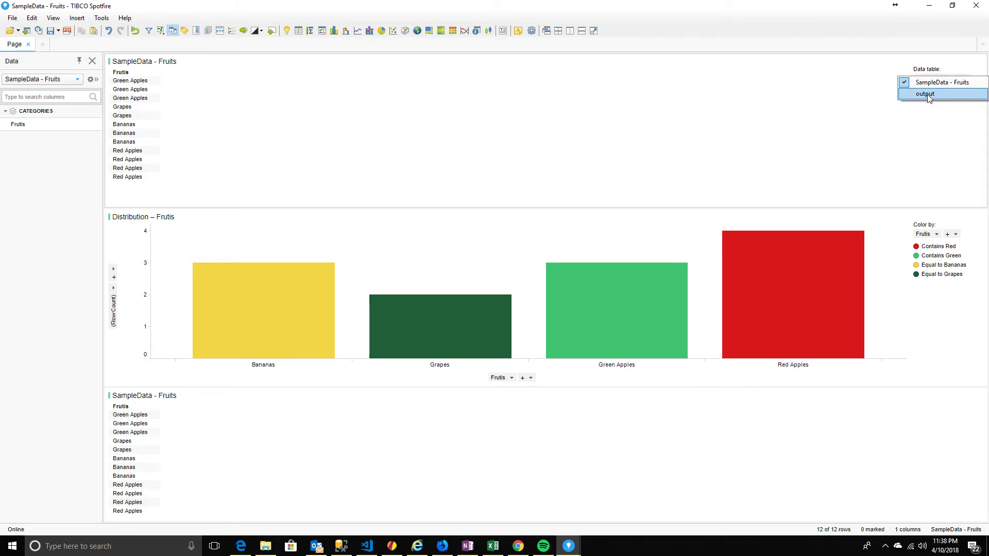
left_click(31, 18)
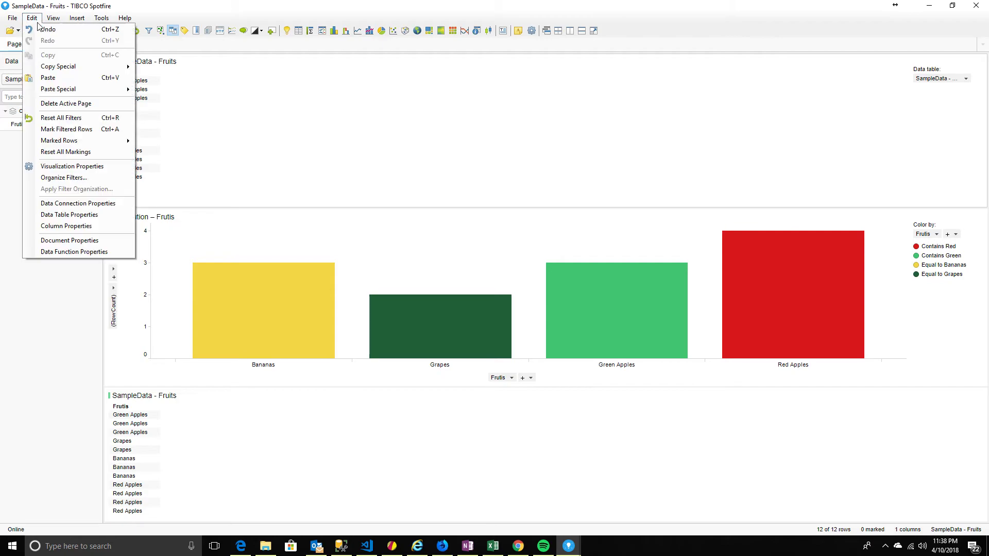
left_click(69, 219)
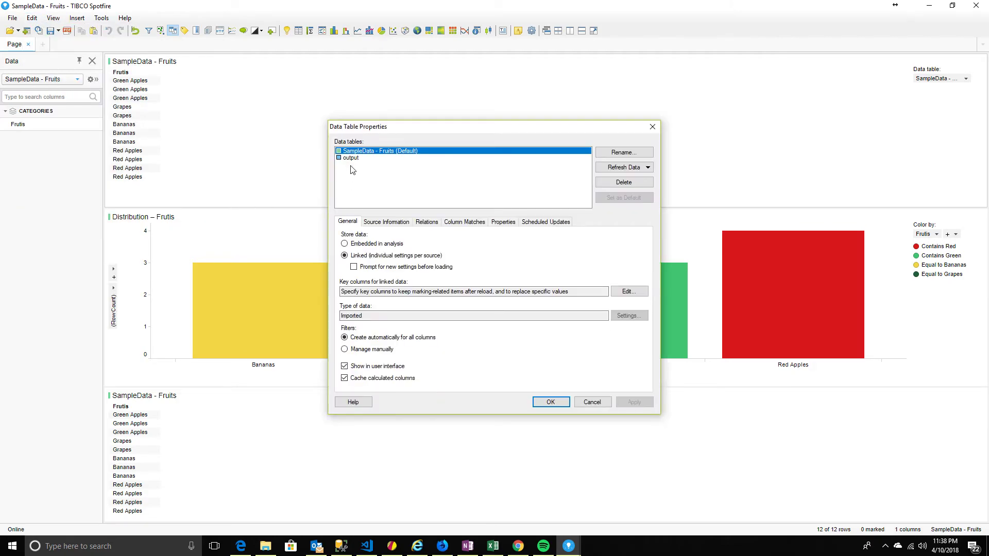
left_click(594, 404)
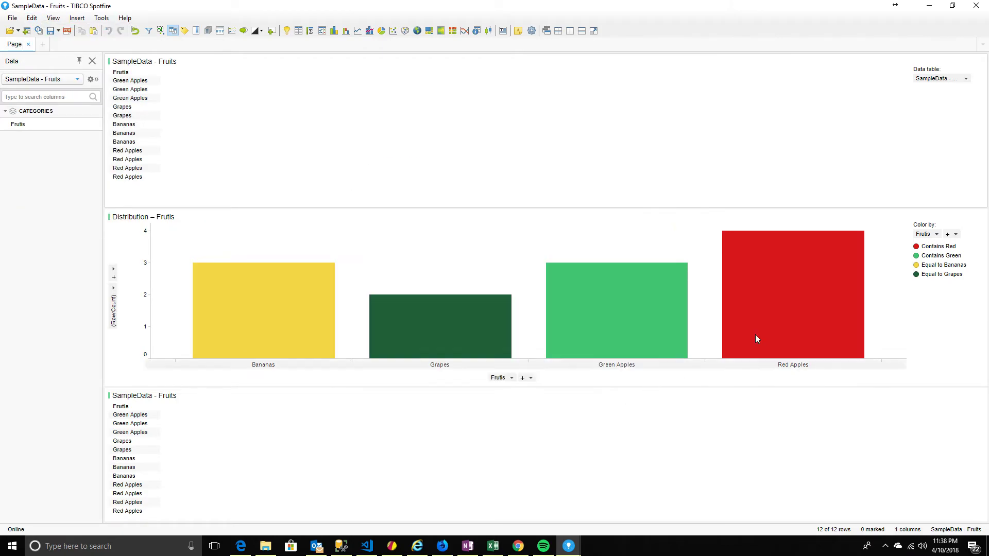
Step: Set the new table visualization's data table to output and duplicate the visualization
left_click(965, 80)
left_click(938, 98)
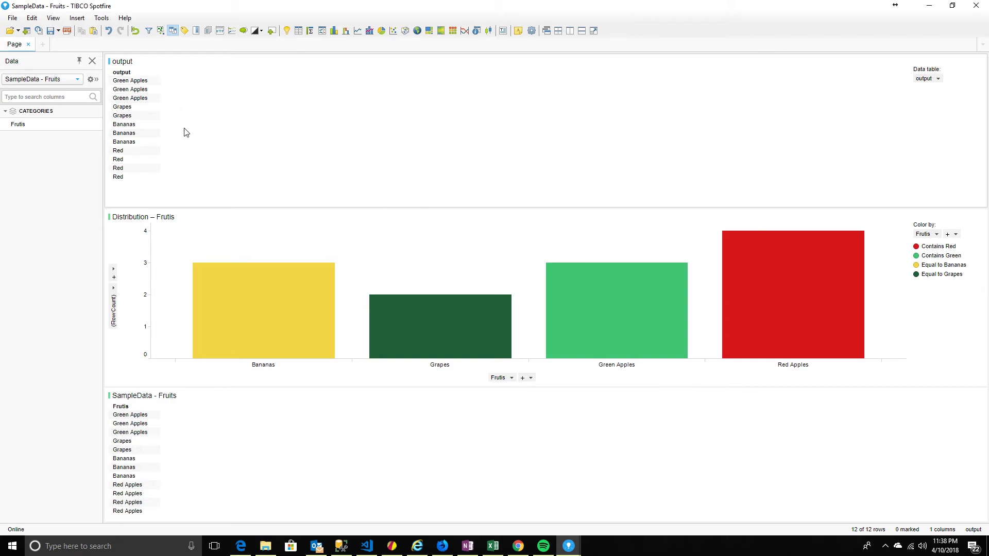
right_click(138, 109)
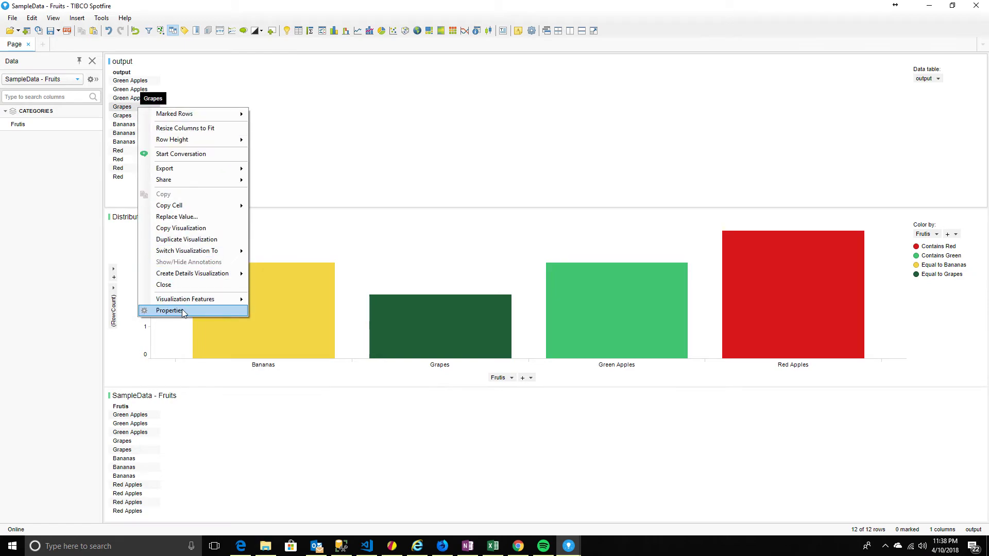
left_click(183, 239)
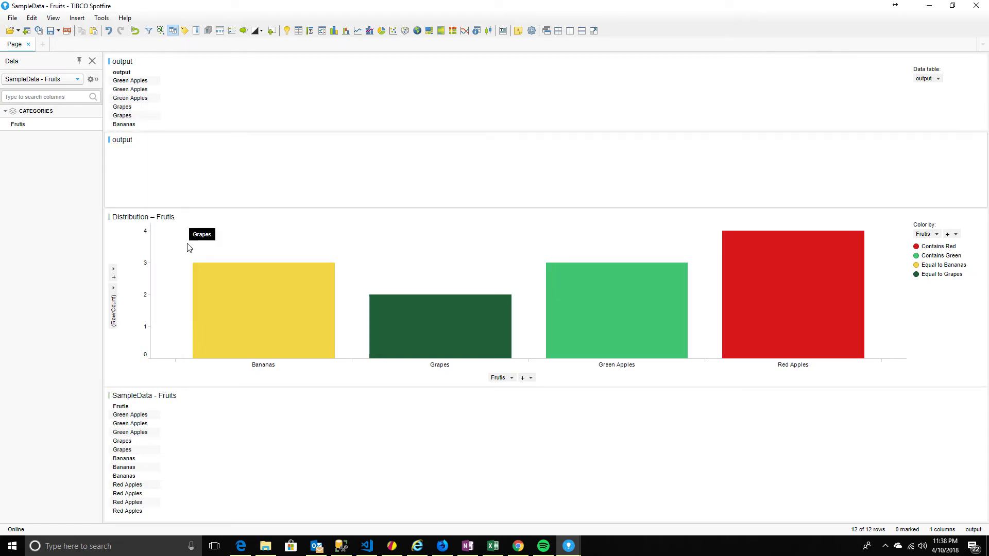
Step: Arrange the page as a two-by-two grid with tables beside their counterparts, and enlarge the right column and the upper row
left_click_drag(205, 134, 767, 91)
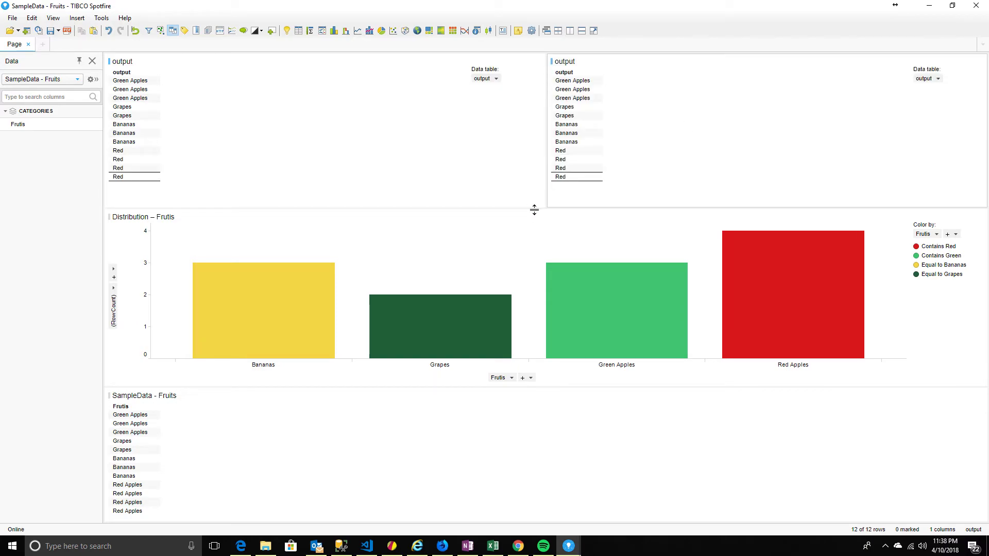
left_click_drag(127, 395, 177, 296)
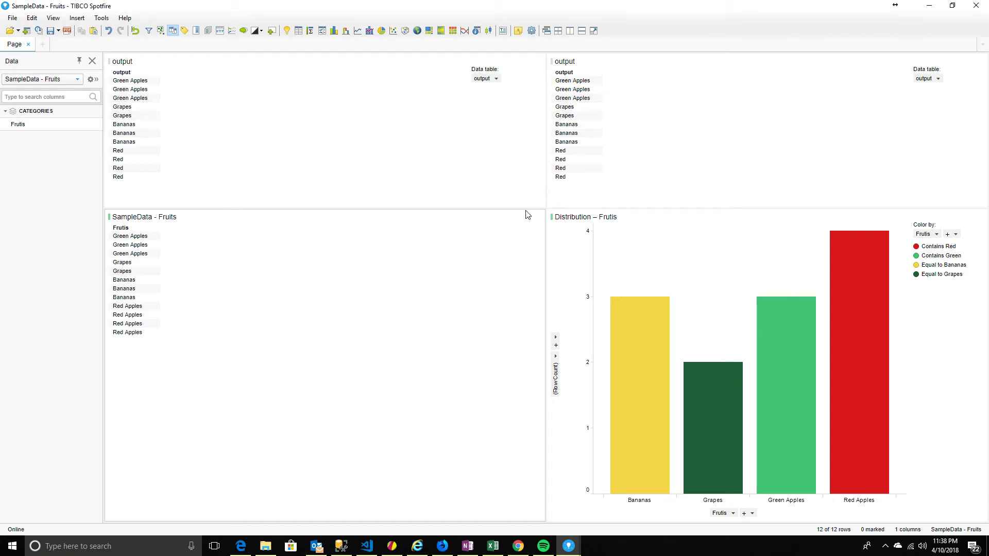
left_click_drag(524, 209, 435, 304)
left_click_drag(581, 210, 571, 295)
Step: Switch the duplicated output table to a bar chart
right_click(519, 139)
mouse_move(575, 257)
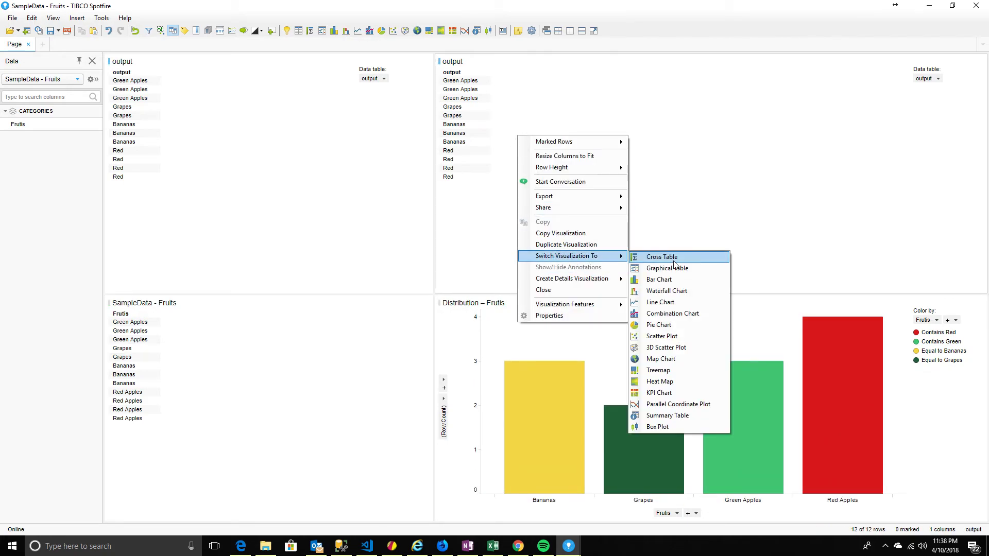
left_click(658, 280)
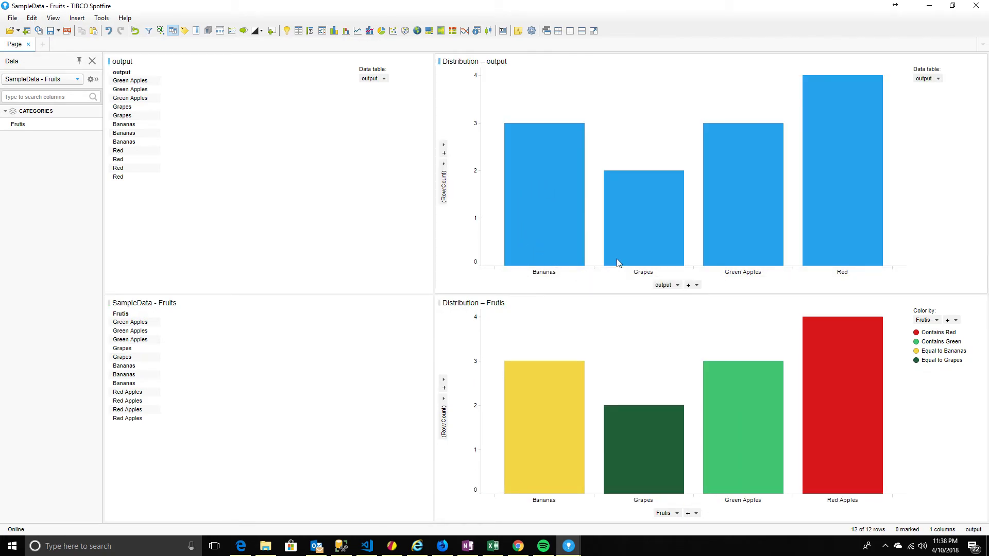
Step: Color the output bar chart by the output column and set its color mode to Fixed
right_click(645, 193)
left_click(691, 483)
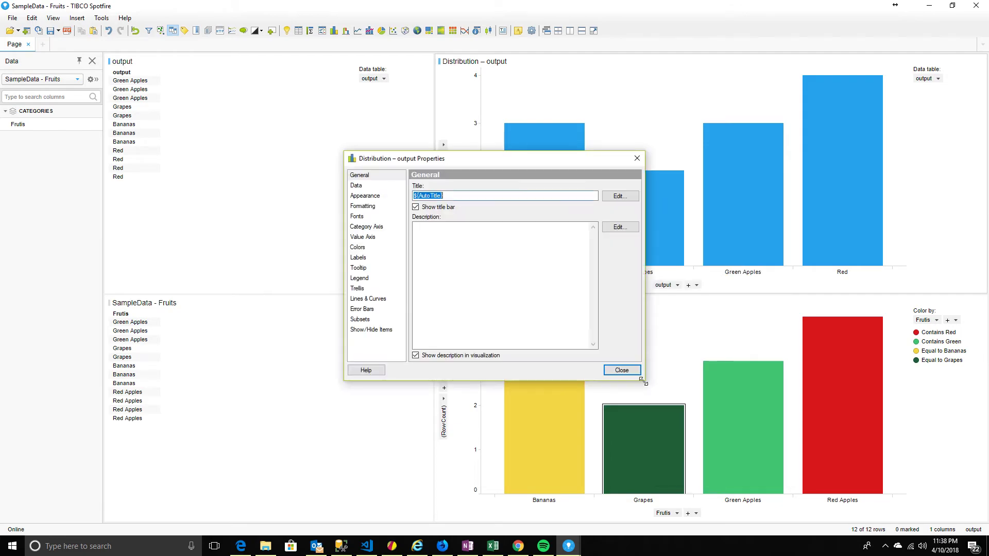
left_click_drag(412, 158, 270, 198)
left_click(214, 291)
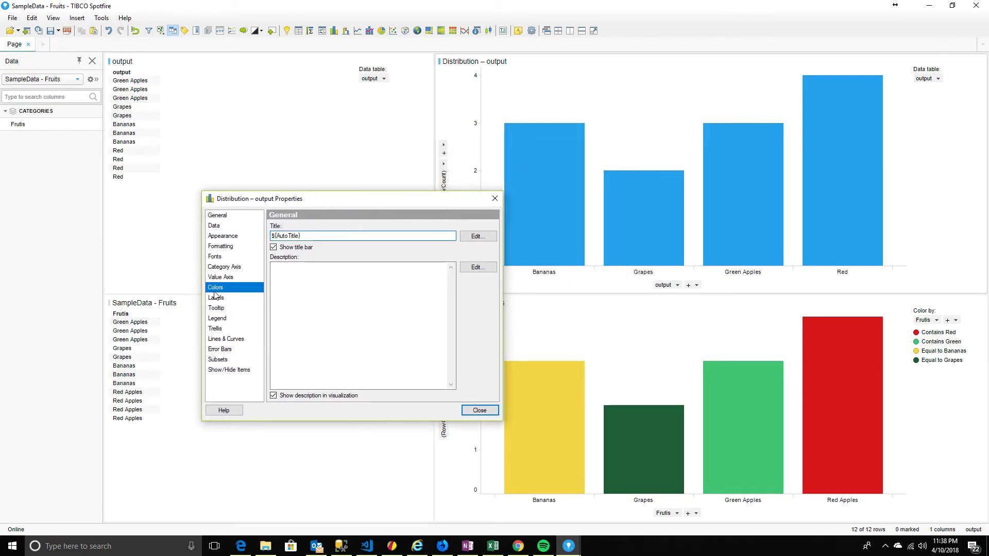
left_click(301, 238)
left_click(310, 330)
left_click(411, 211)
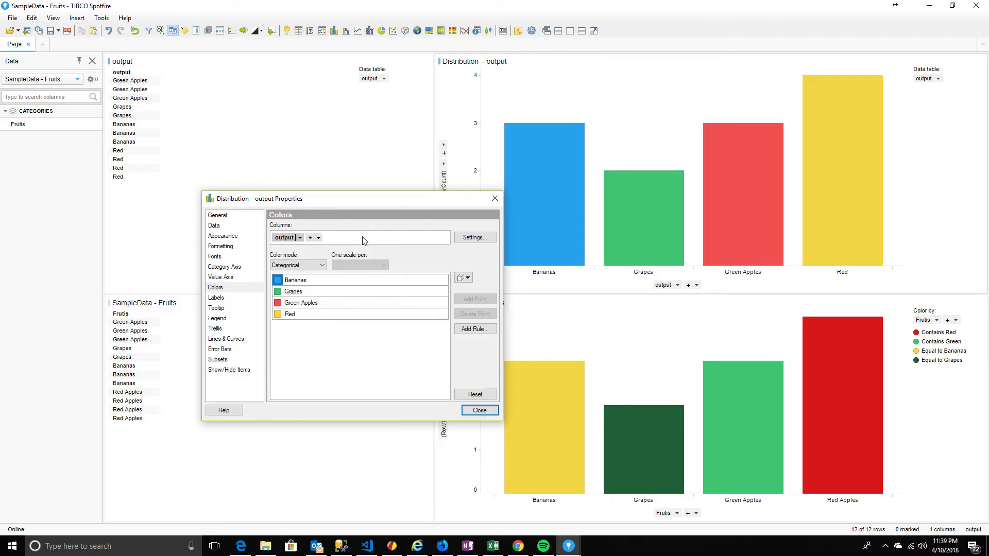
left_click(309, 265)
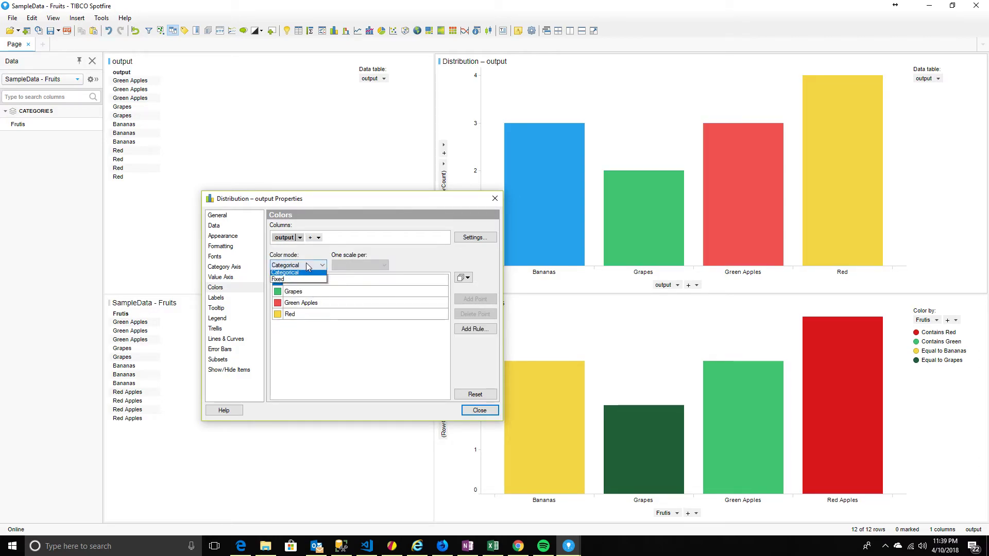
left_click(285, 282)
Step: Add a color rule to the output chart making values equal to Bananas yellow
left_click(468, 330)
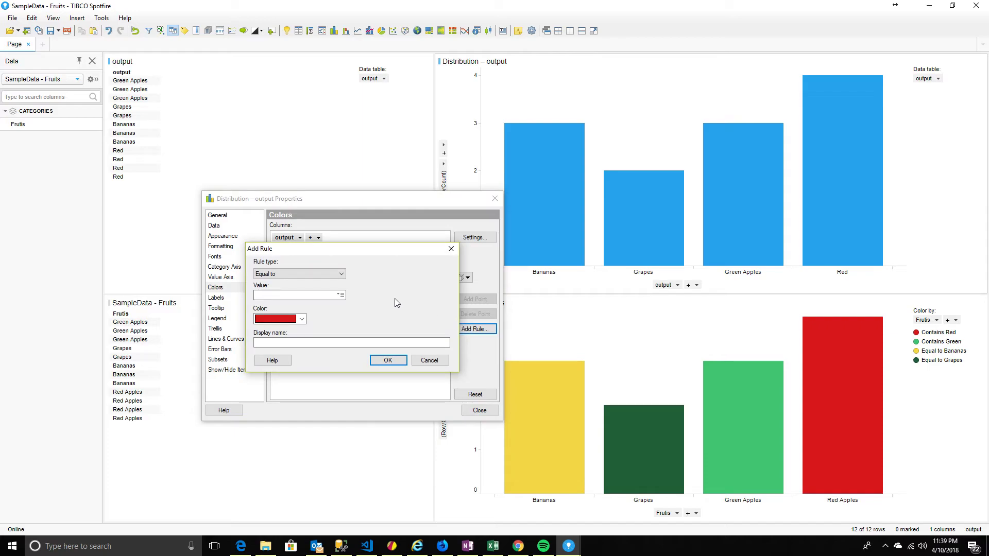
left_click(292, 294)
type("Bananas")
left_click(286, 319)
left_click(283, 357)
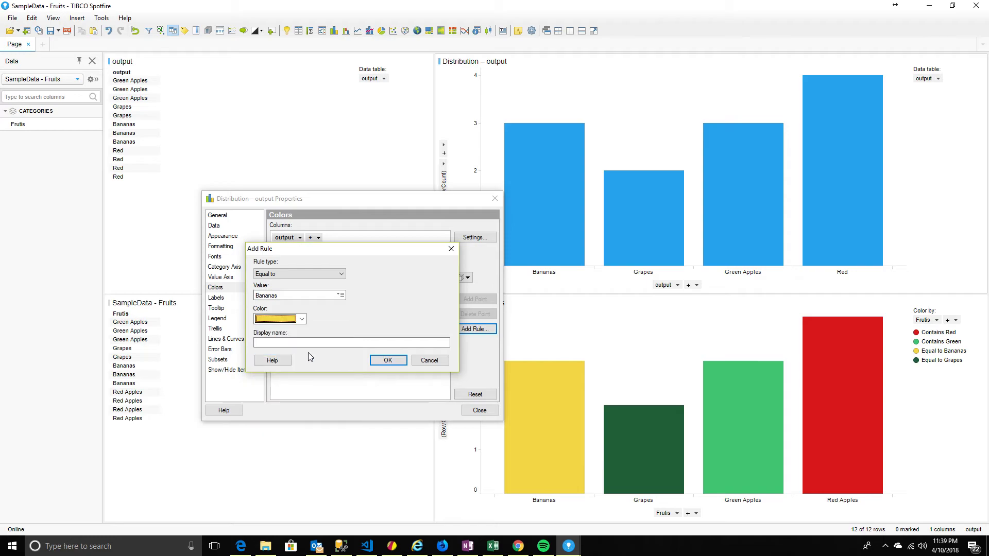
left_click(388, 360)
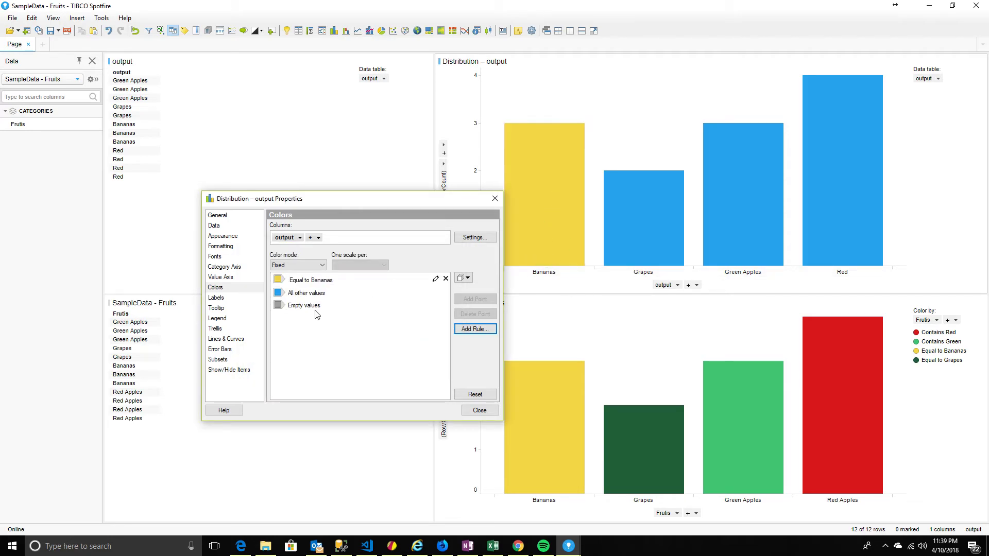
Step: Add a color rule making values equal to Grapes dark green
left_click(475, 329)
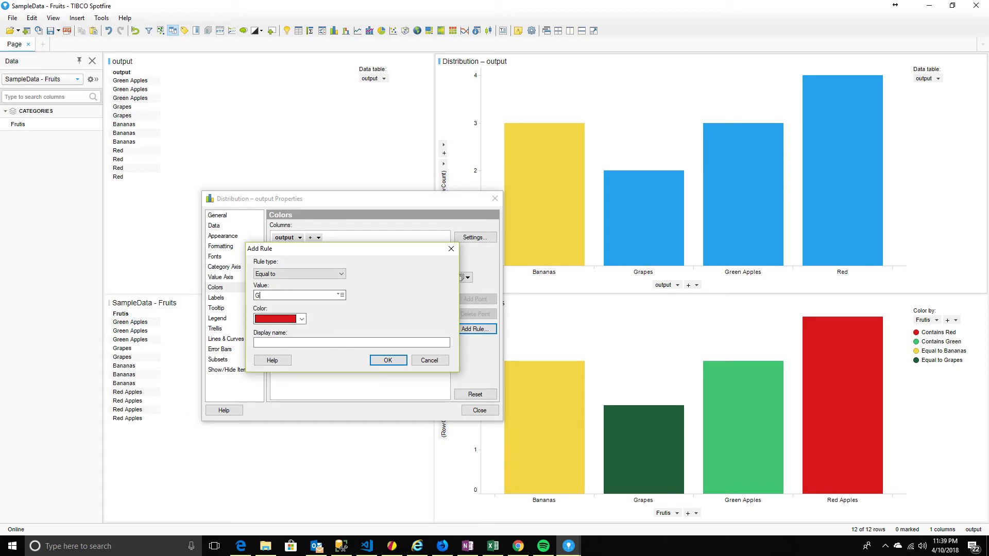
left_click(302, 319)
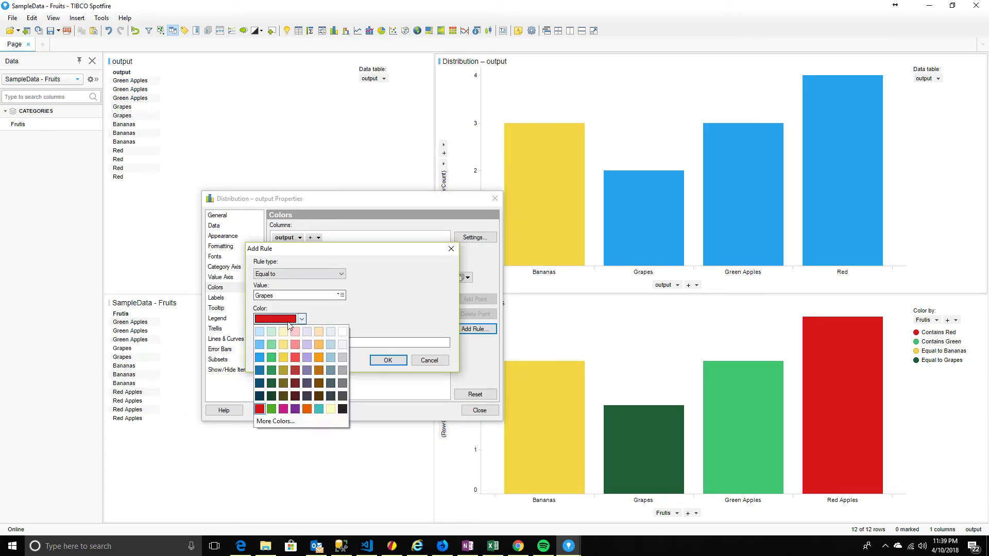
left_click(271, 370)
left_click(388, 360)
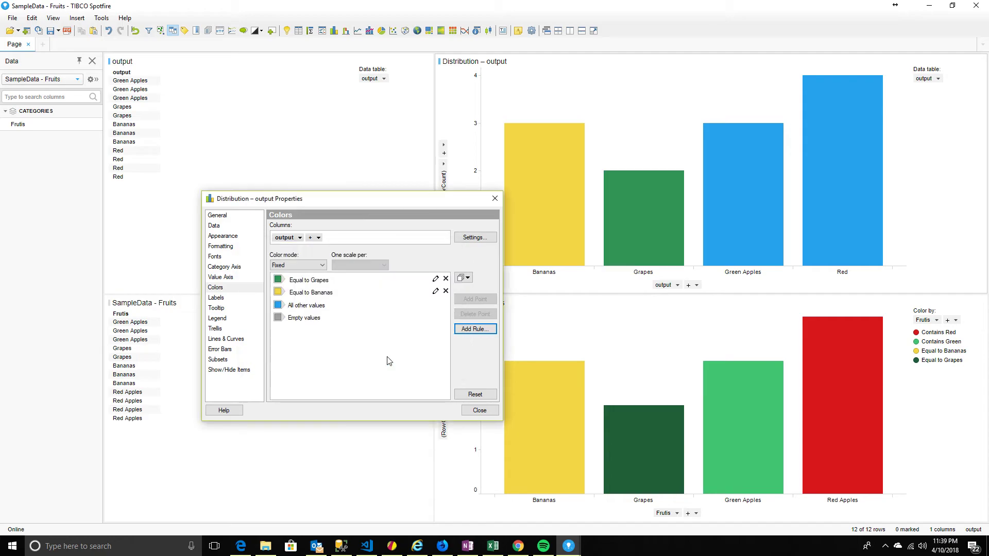
Step: Add a color rule making values equal to Green Apples medium green
left_click(468, 330)
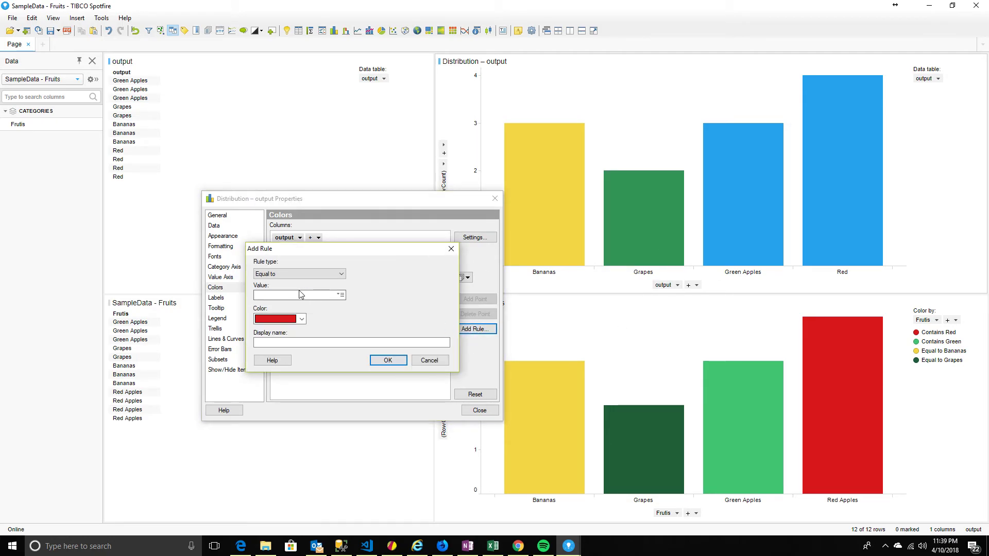
left_click(288, 294)
left_click(275, 319)
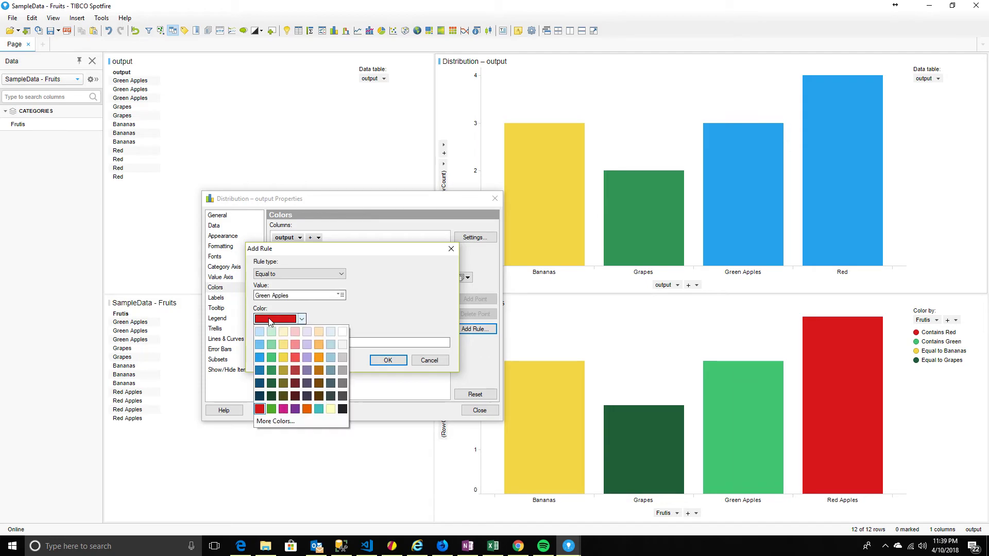
left_click(273, 361)
left_click(388, 361)
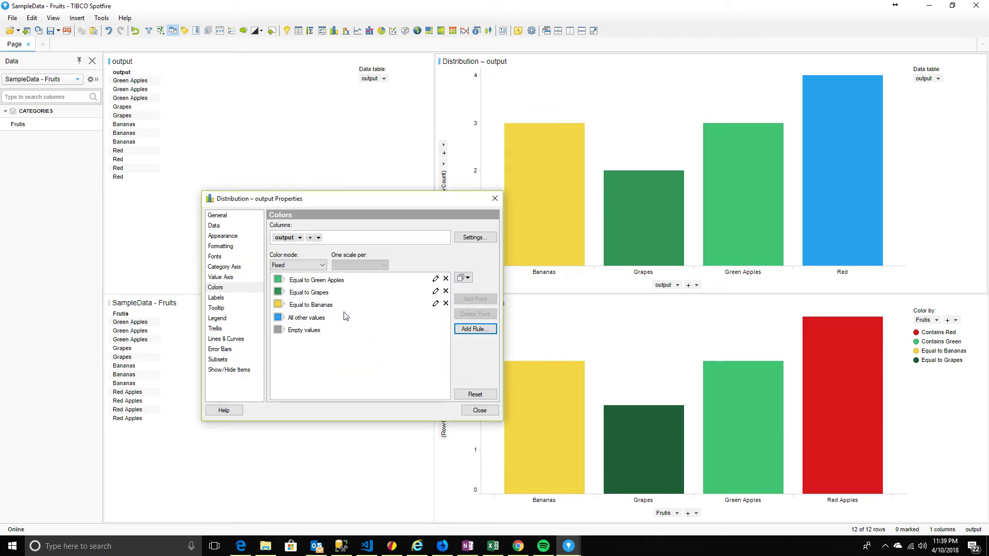
Step: Add a color rule making values equal to Green light green
left_click(471, 330)
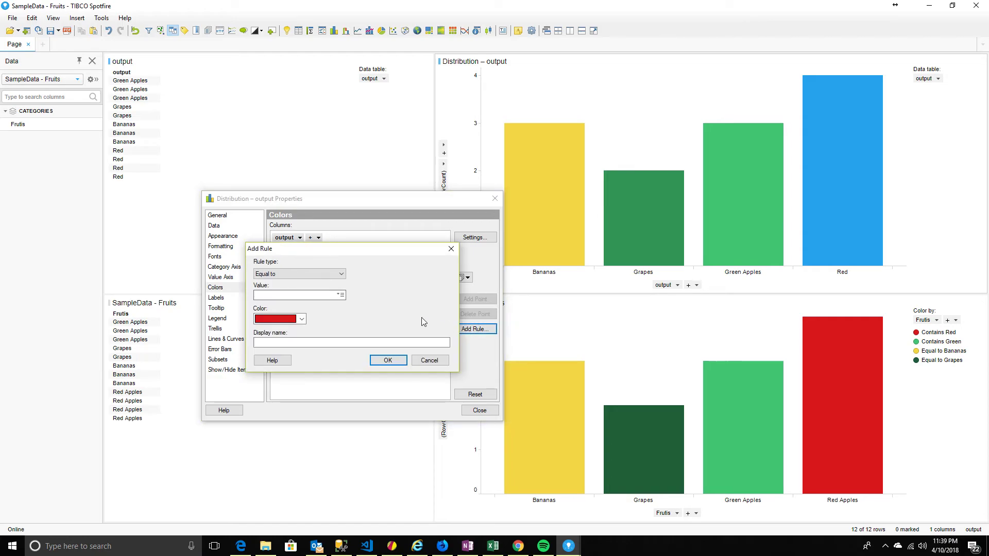
left_click(283, 275)
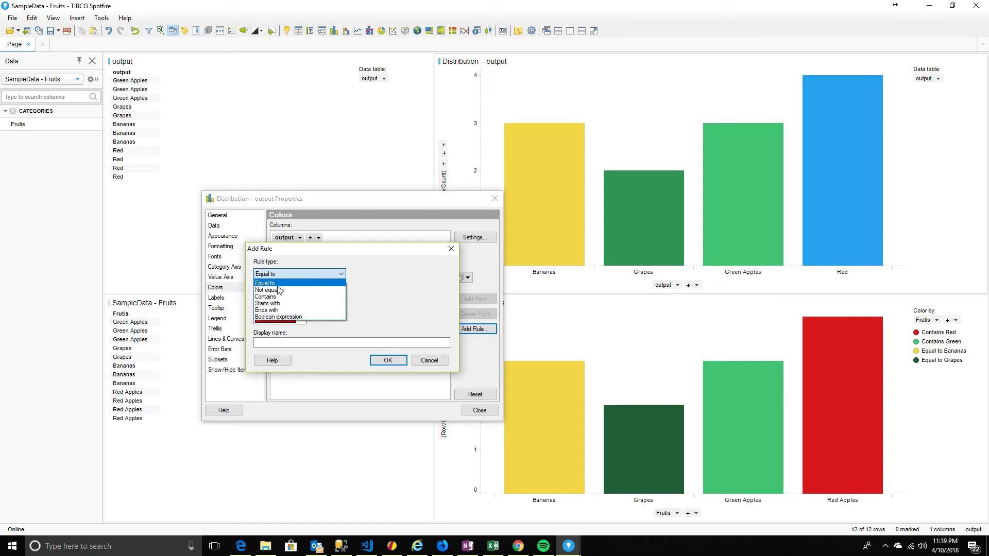
left_click(273, 298)
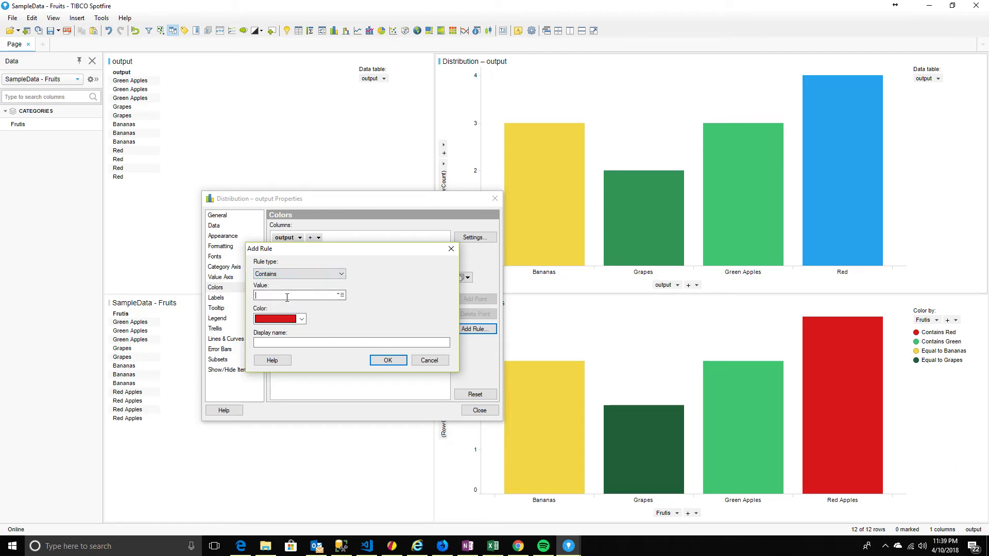
left_click(288, 296)
type("G")
left_click(301, 274)
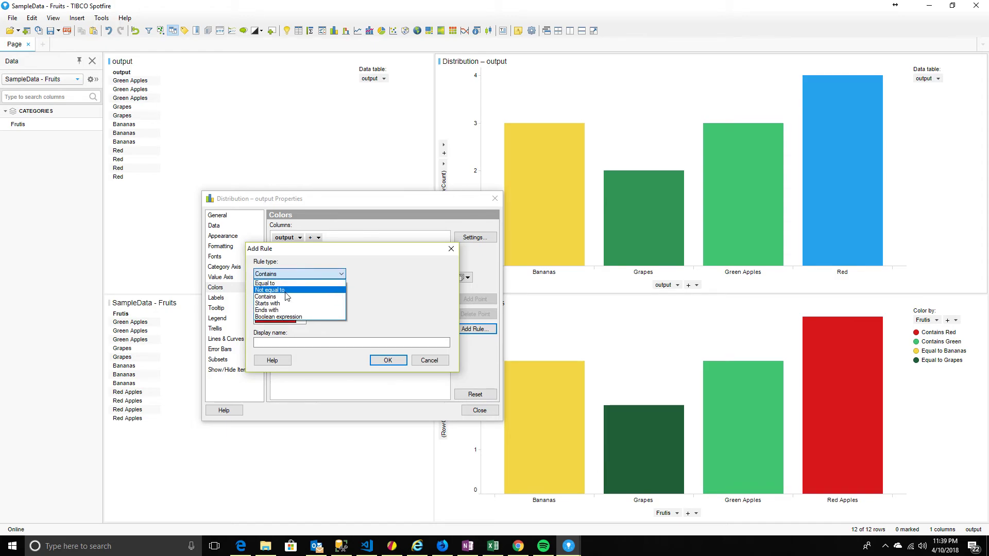
left_click(282, 283)
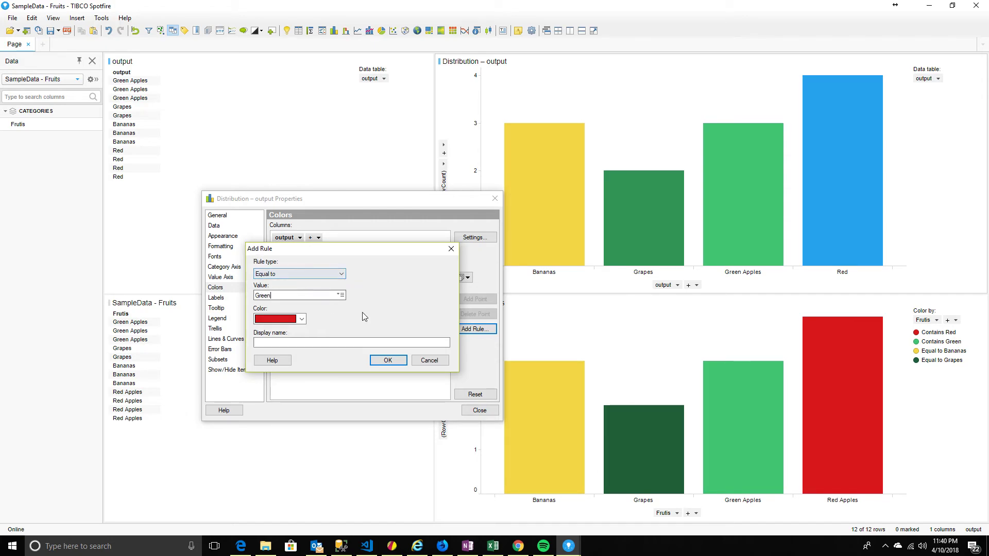
left_click(292, 319)
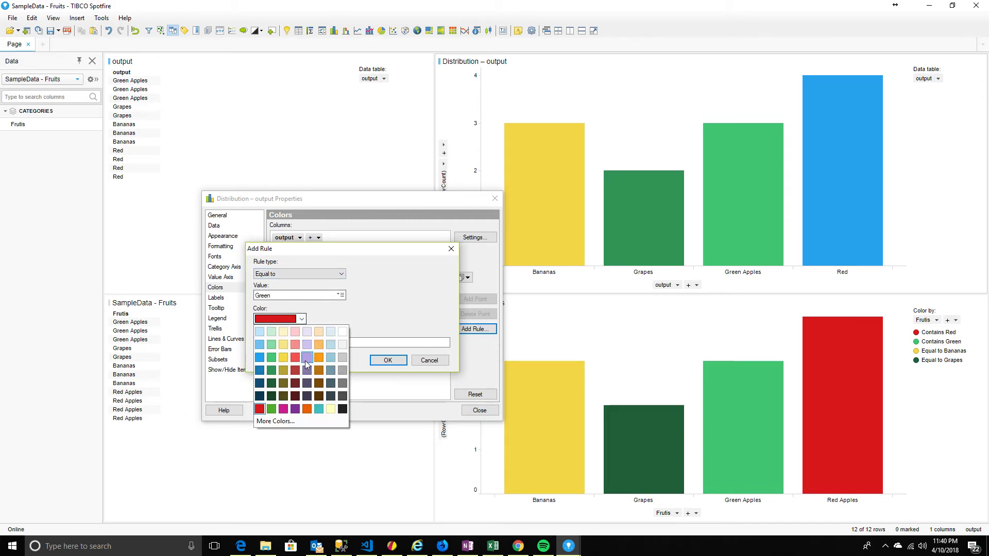
left_click(271, 344)
left_click(387, 360)
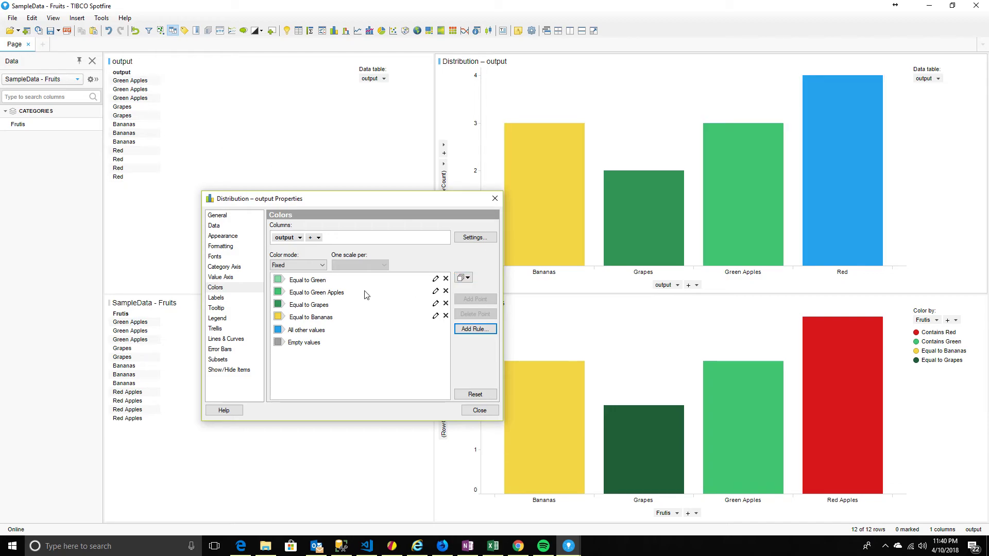
Step: Add a color rule making values equal to Red red, and close the output chart's properties
left_click(475, 329)
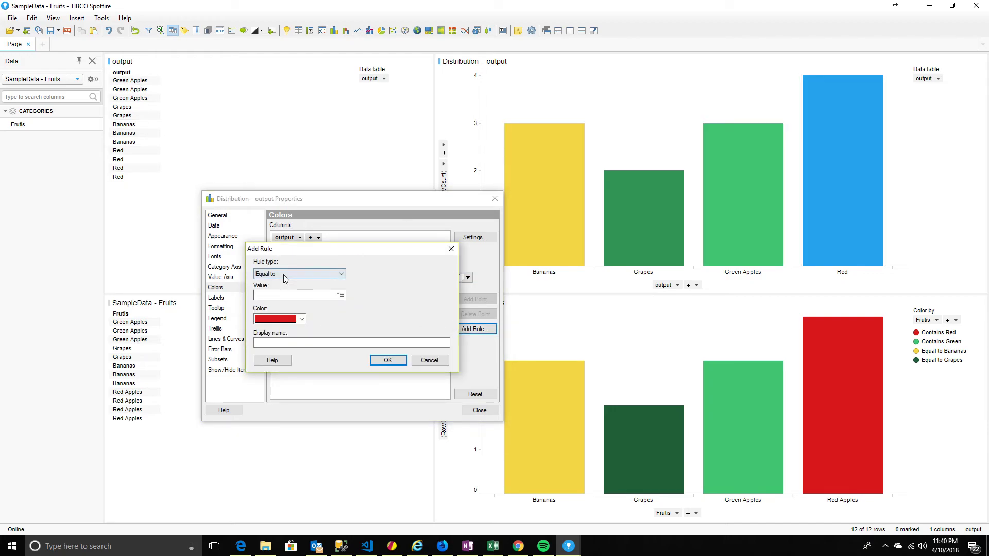
left_click(284, 296)
type("Red")
left_click(389, 361)
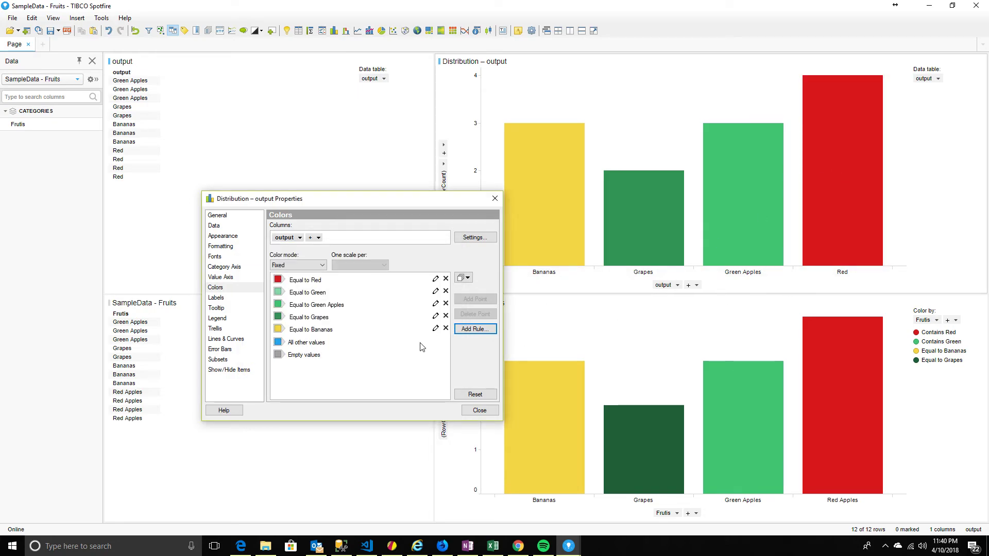
left_click(479, 410)
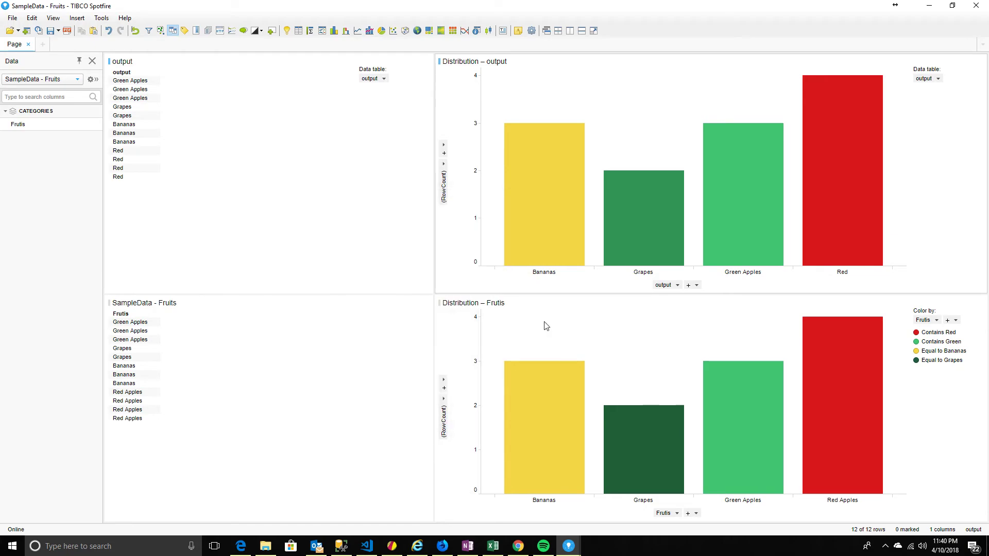
Step: Show labels for all bars in the output chart, with complete bar labels only and bar segment labels turned off
right_click(613, 470)
left_click(643, 464)
left_click(358, 257)
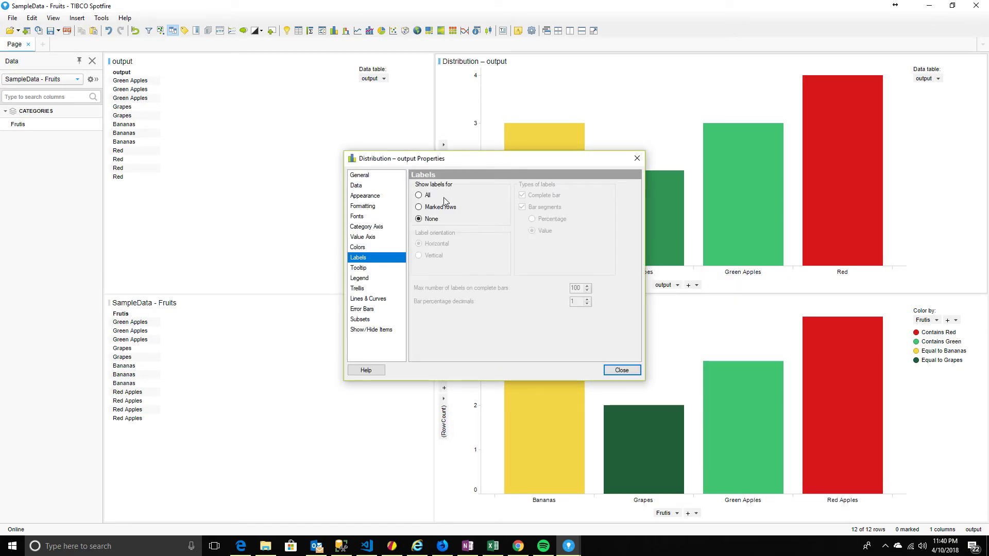
left_click(431, 195)
left_click(522, 208)
left_click(621, 370)
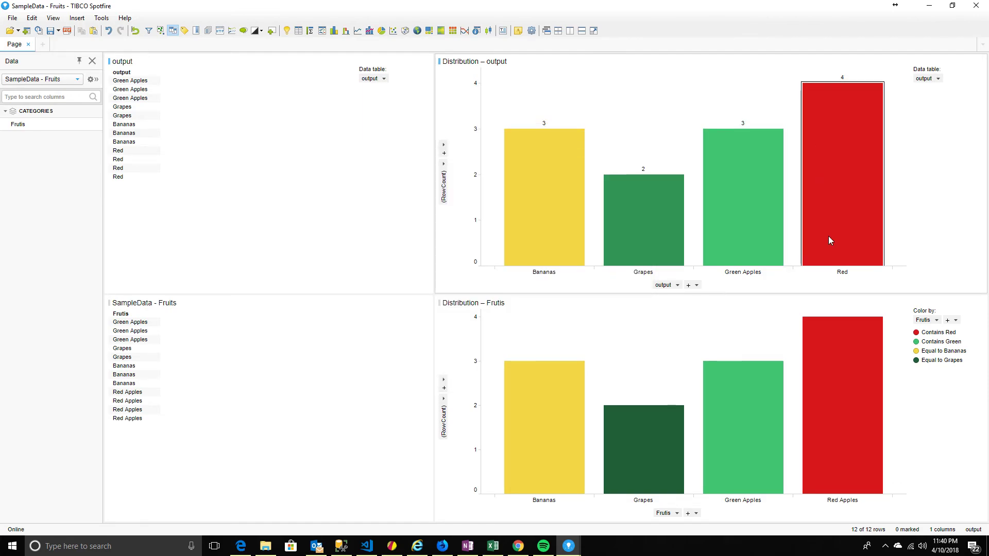
Step: Switch to the SampleData.xlsx workbook in Excel, copy the Green Apples cells A2:A4, insert a row above row 4 and paste them from A4
mouse_move(830, 240)
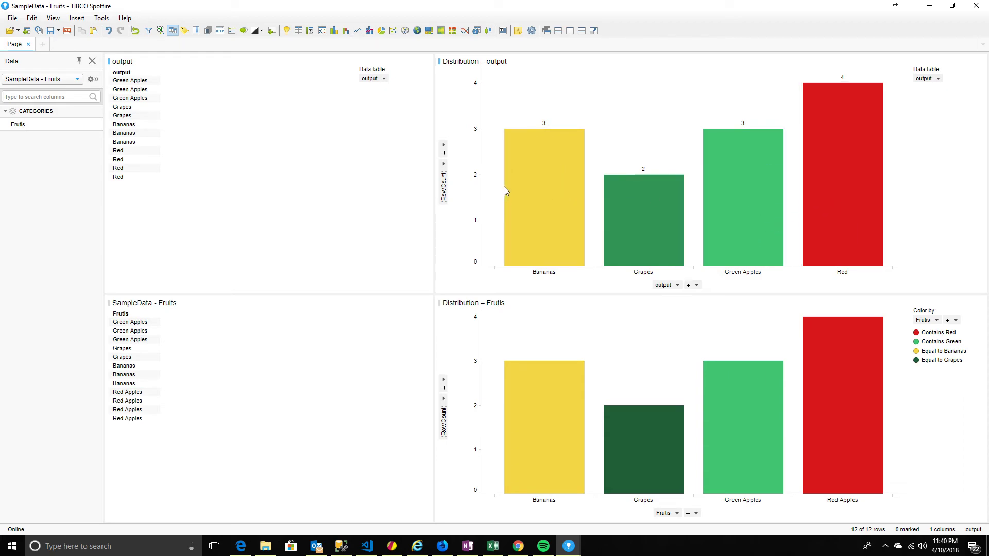
mouse_move(852, 166)
left_click(493, 546)
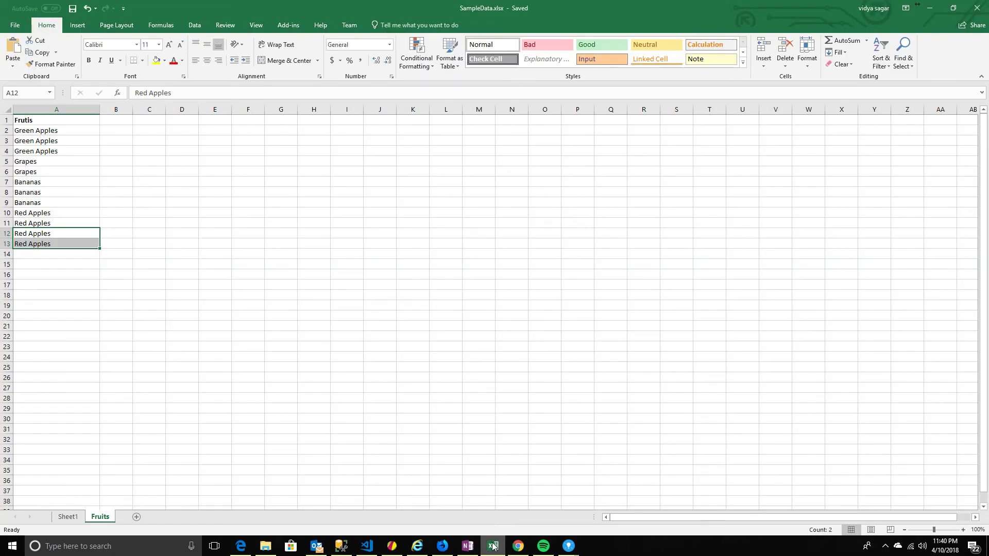
left_click_drag(48, 130, 50, 151)
key("ctrl+c")
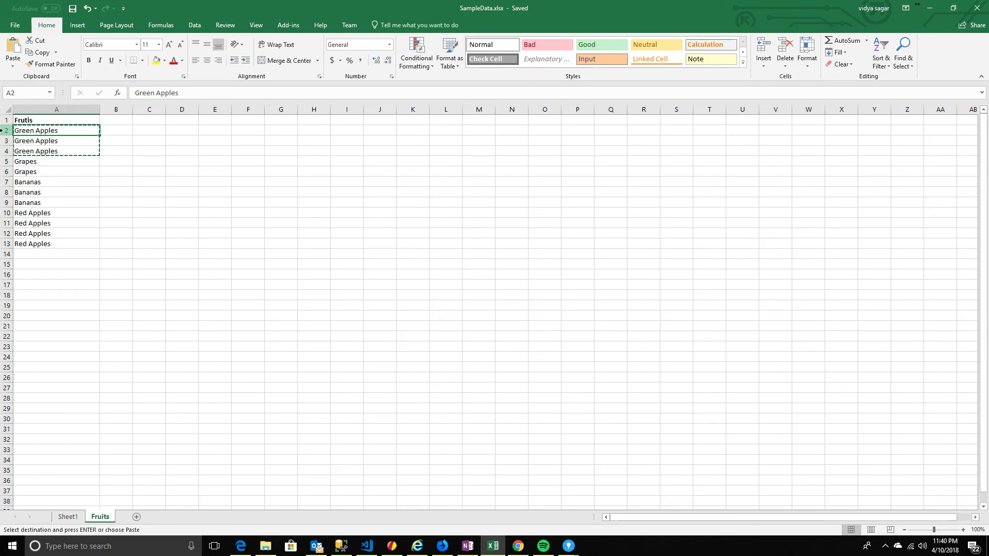
right_click(7, 151)
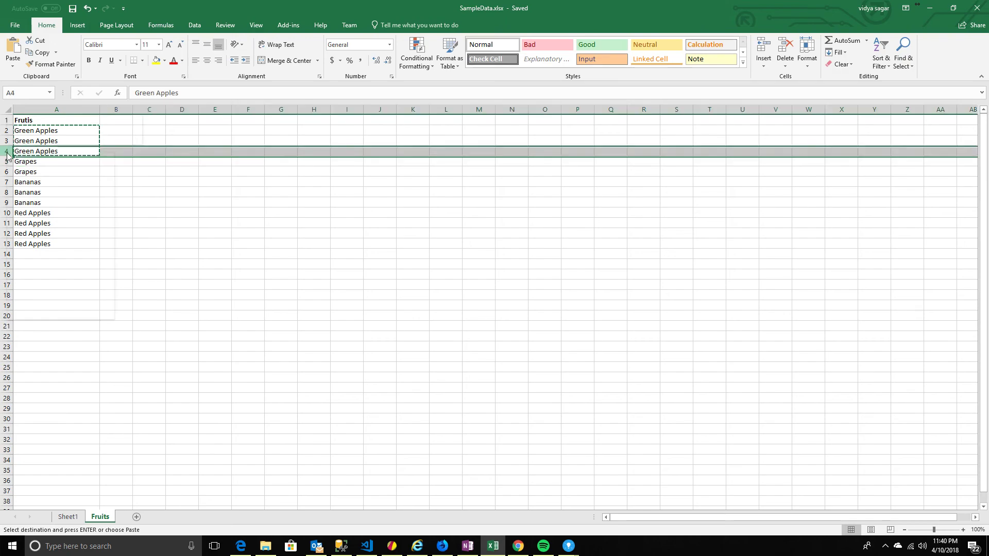
left_click(30, 237)
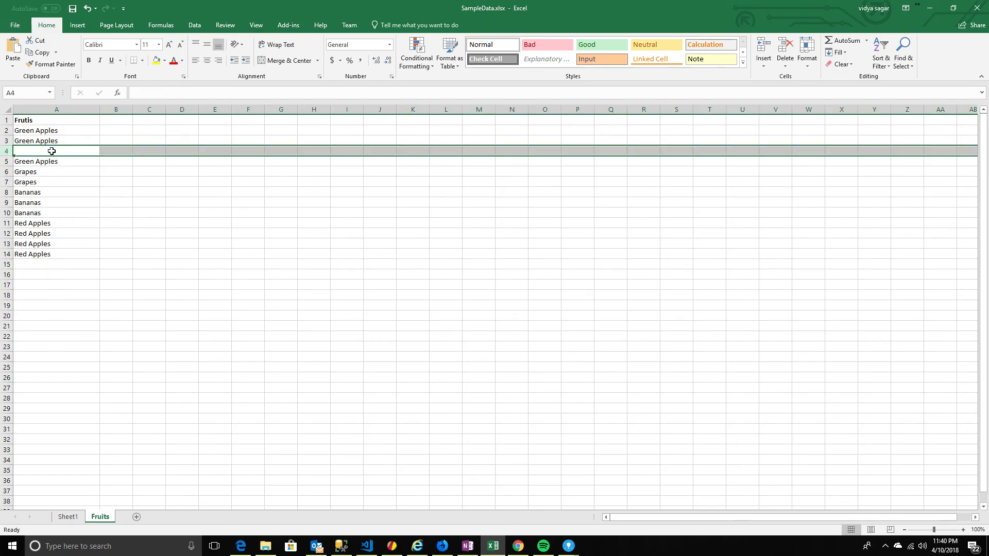
key("ctrl+v")
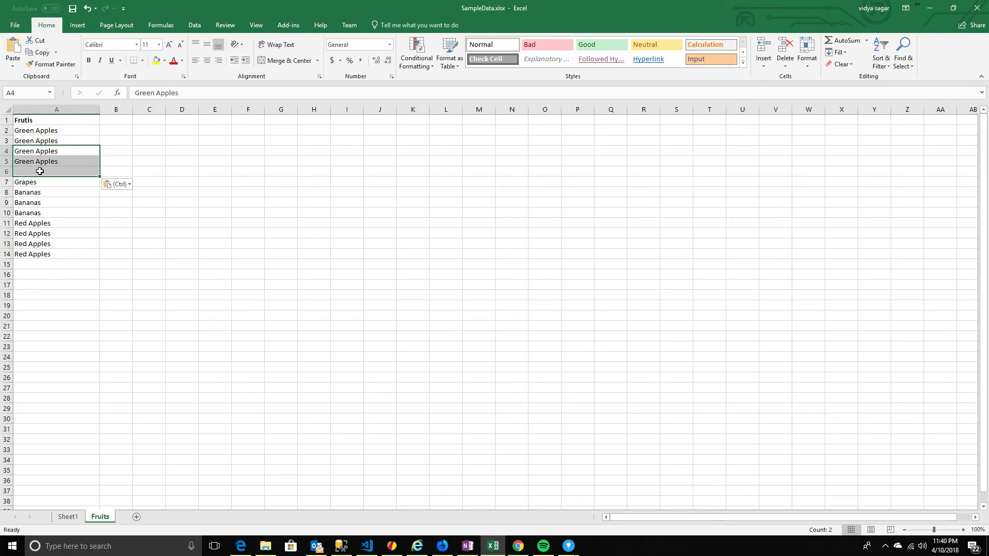
Step: Copy Green Apples from cell A5 into the blank cell A6 and save the workbook
left_click(41, 170)
left_click(40, 164)
key("ctrl+c")
left_click(40, 171)
key("ctrl+v")
key("ctrl+s")
Step: Check the Green Apples and Bananas rows, and return to Spotfire to refresh the charts with the edited fruit data
left_click_drag(34, 131, 31, 173)
key("ctrl+v")
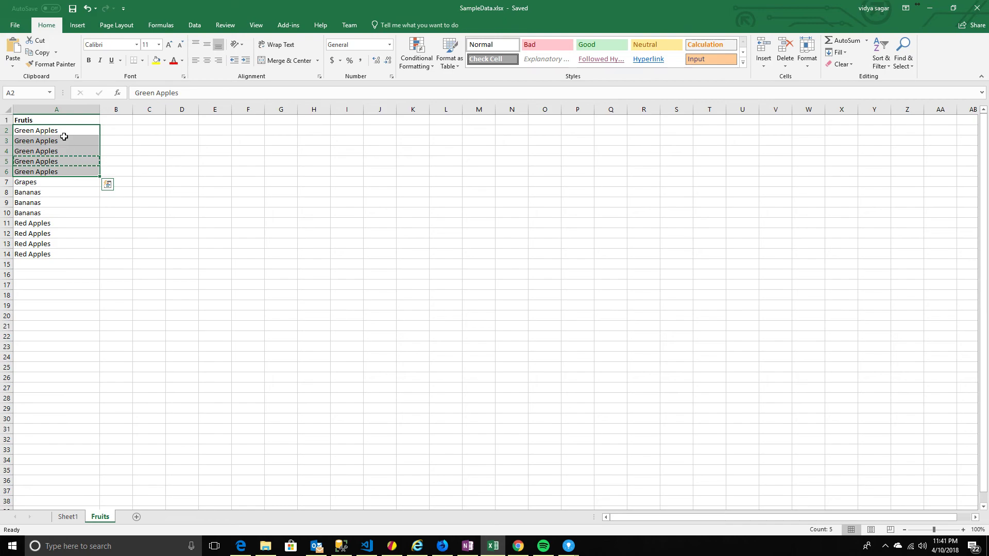
left_click_drag(31, 192, 60, 214)
left_click(59, 215)
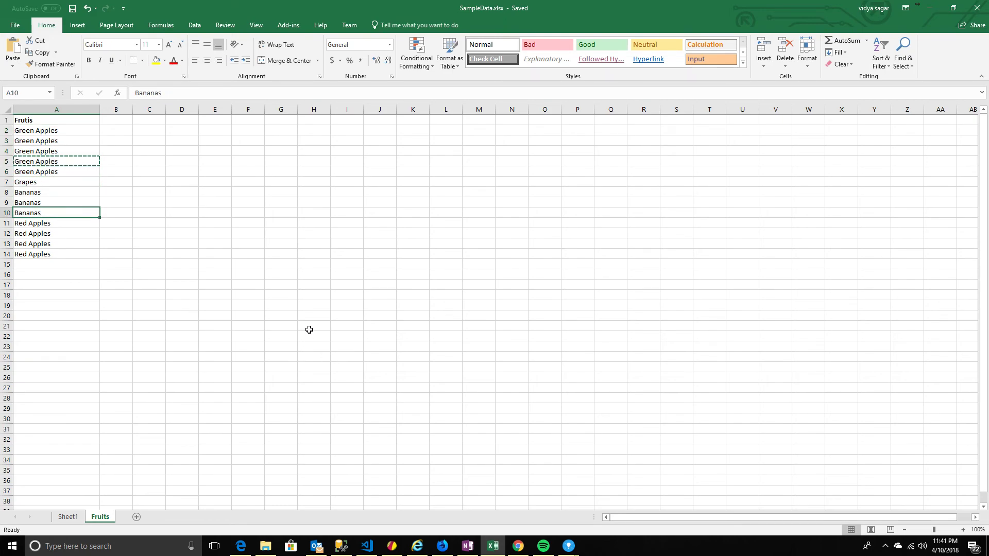
key("alt+Tab")
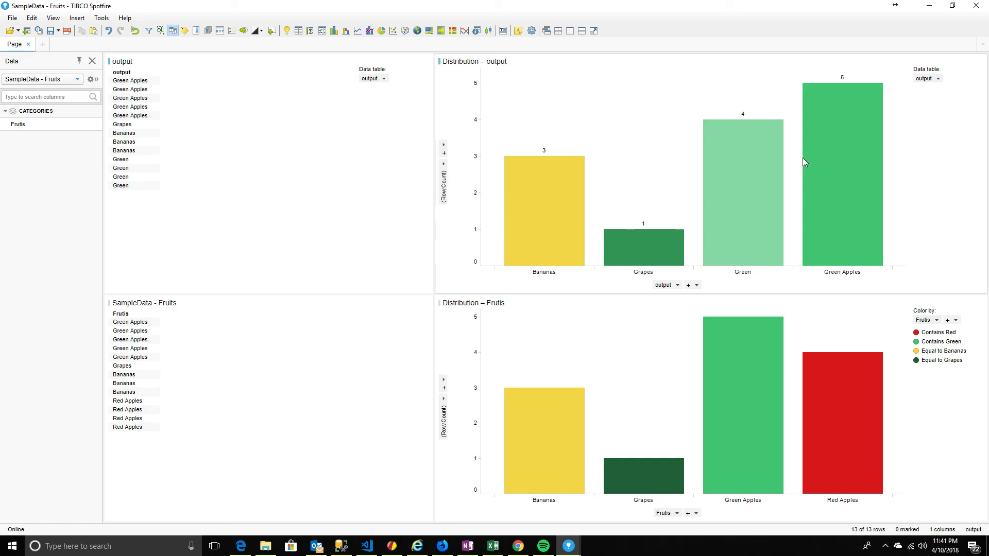
mouse_move(818, 232)
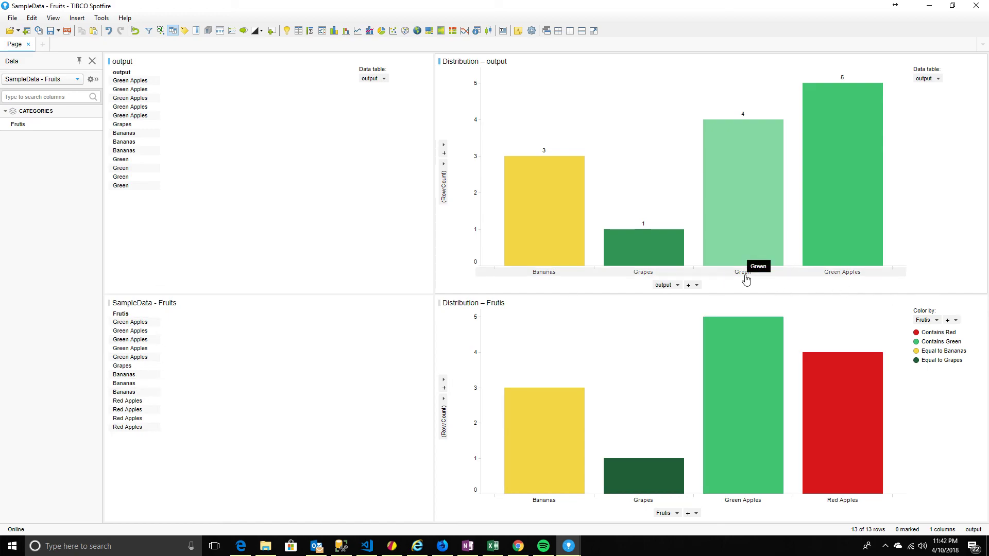
Step: Switch to Excel and copy Red Apples from cell A12 into cells A15, A16 and A17, saving the workbook
key("alt+Tab")
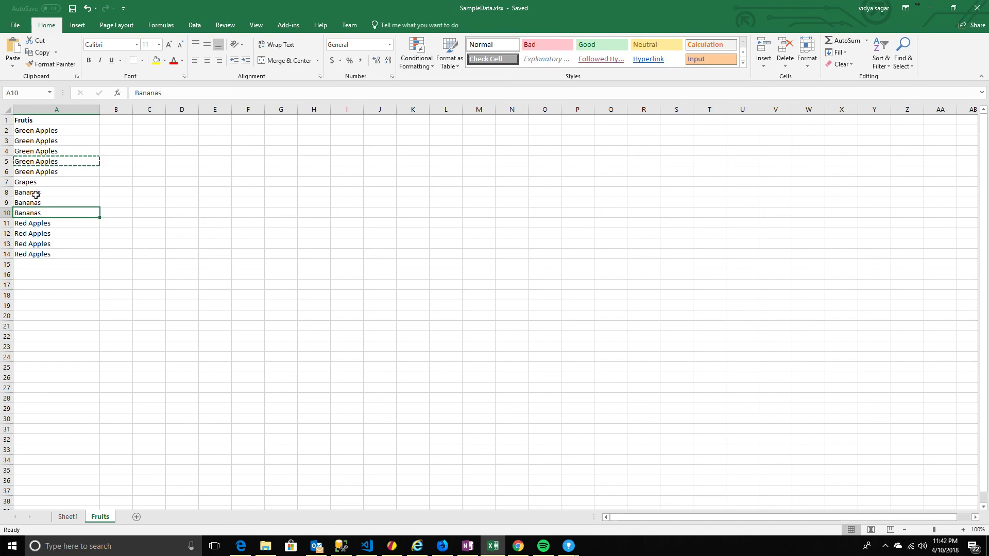
left_click(28, 233)
key("ctrl+c")
left_click(36, 264)
key("ctrl+v")
left_click(41, 284)
key("ctrl+v")
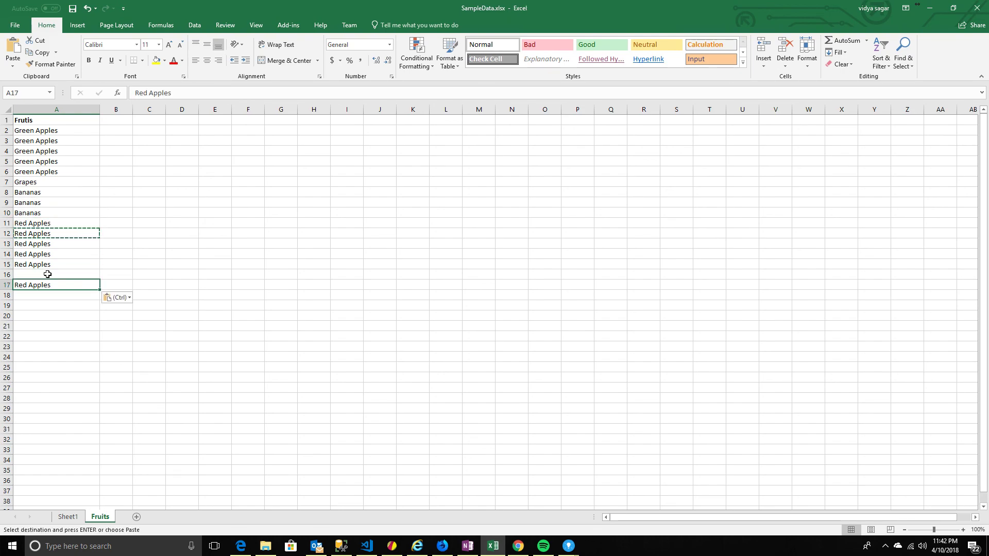
left_click(47, 274)
key("ctrl+v")
Step: Switch back to Spotfire and reload the data to update the charts with the added Red Apples rows
key("alt+Tab")
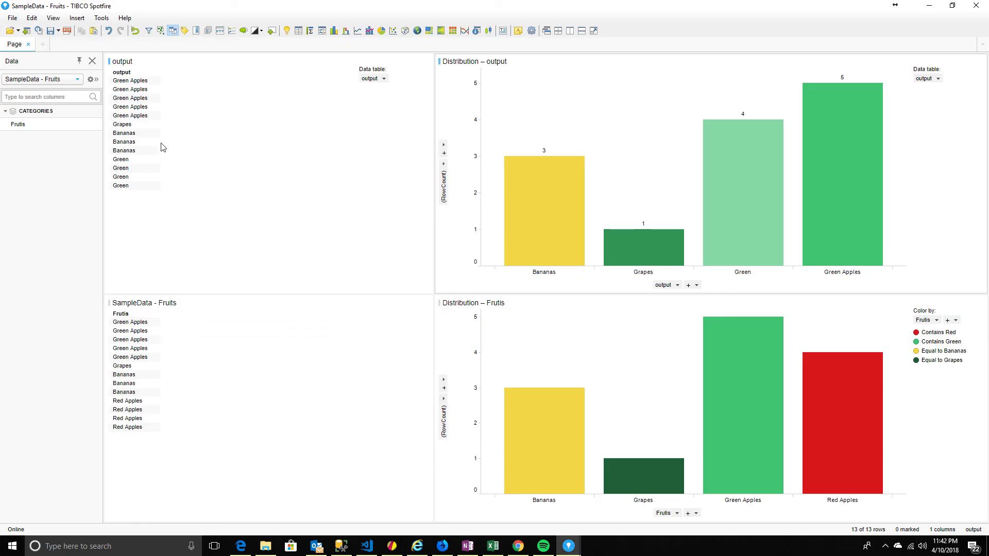
left_click(39, 30)
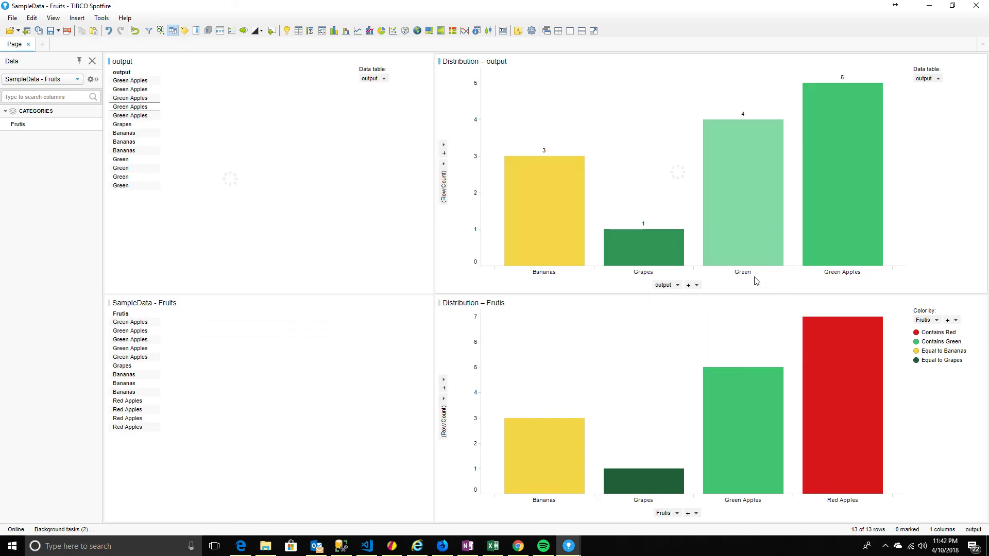